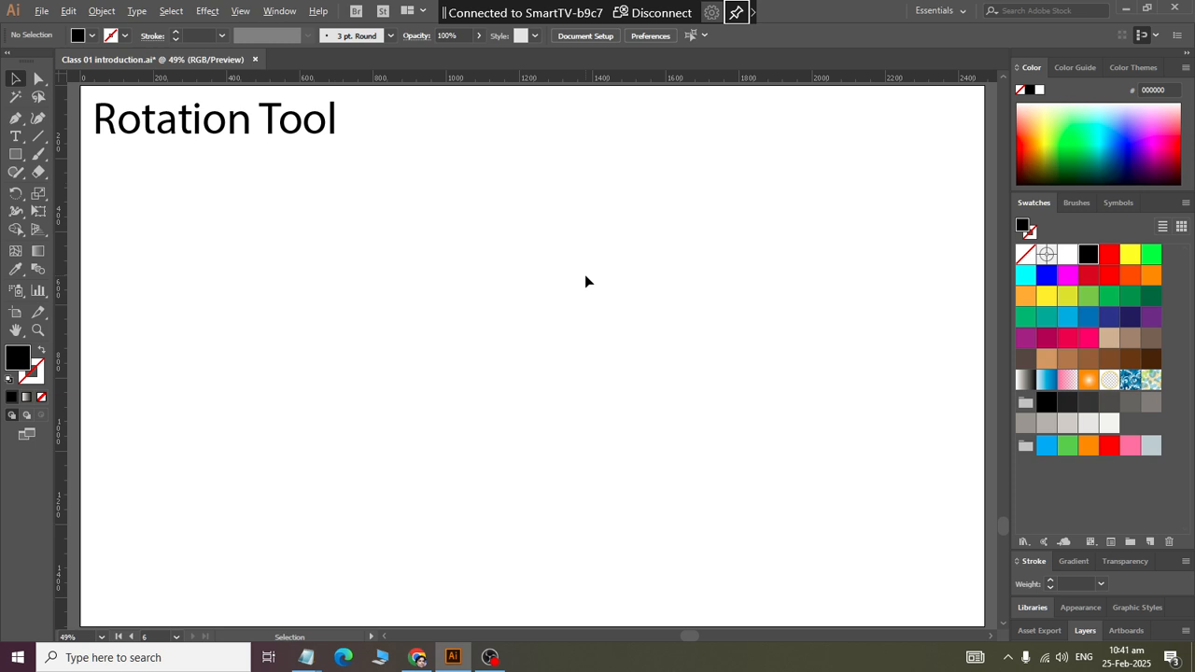
Step: Draw a circle about 714 px across in the middle-left of the artboard with no fill and a black stroke
drag(16, 155, 58, 191)
drag(304, 223, 520, 482)
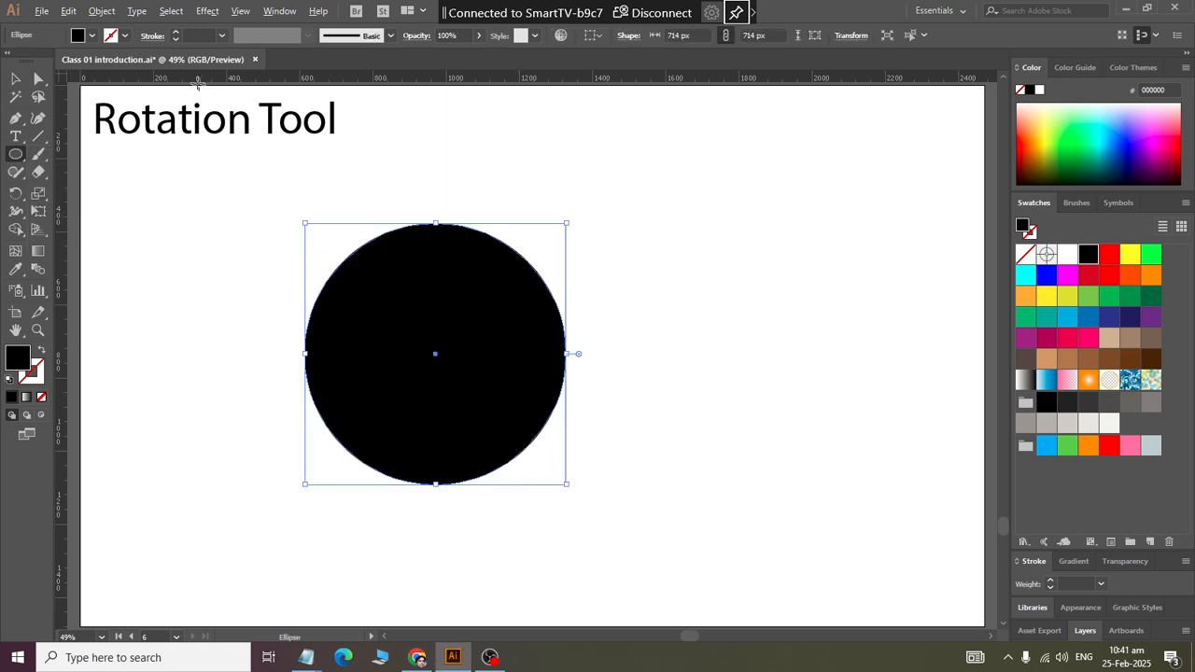
click(41, 351)
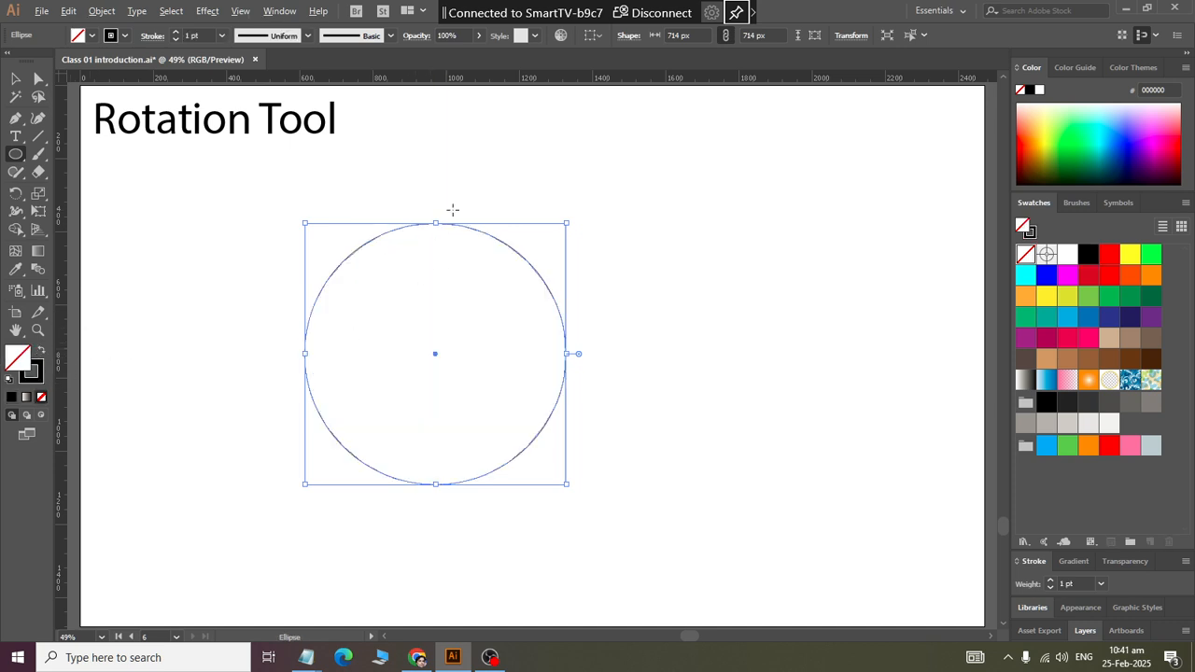
click(452, 207)
key(Escape)
click(16, 80)
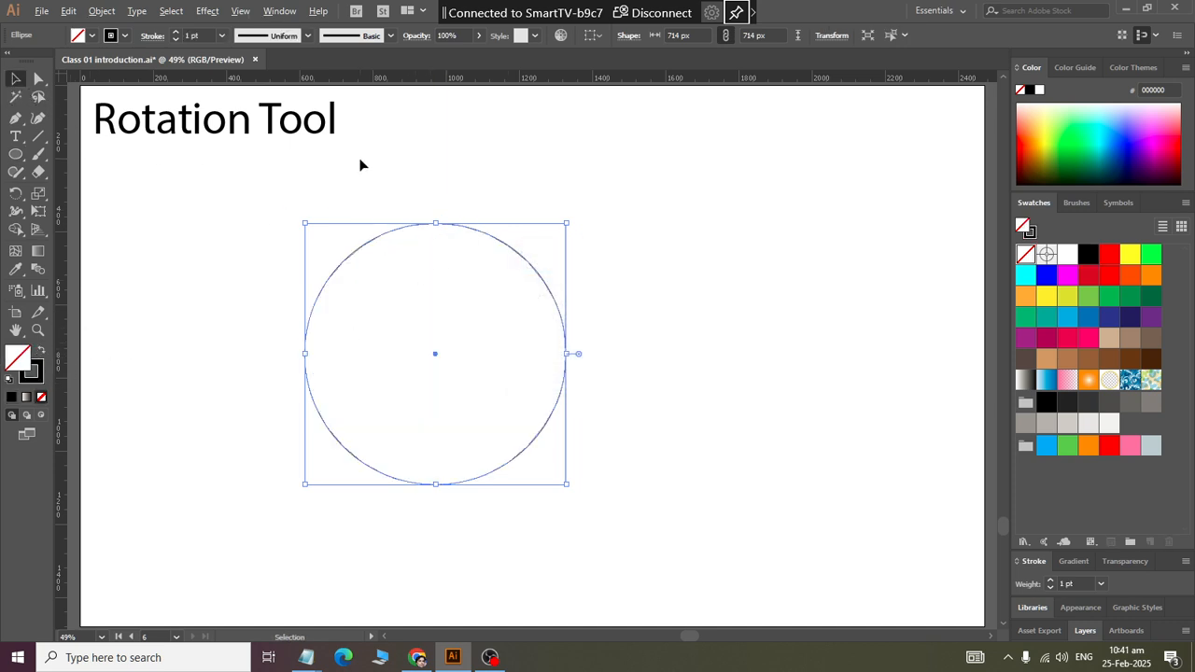
click(361, 165)
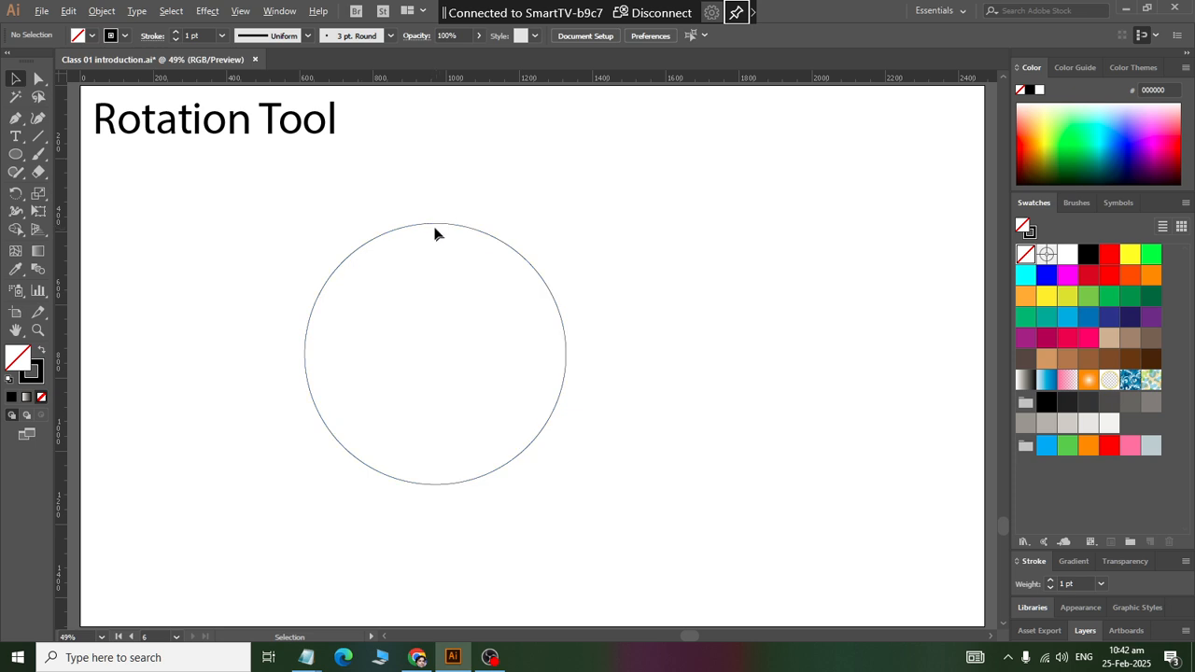
Step: Place the point text "0" above the circle
click(15, 136)
click(409, 156)
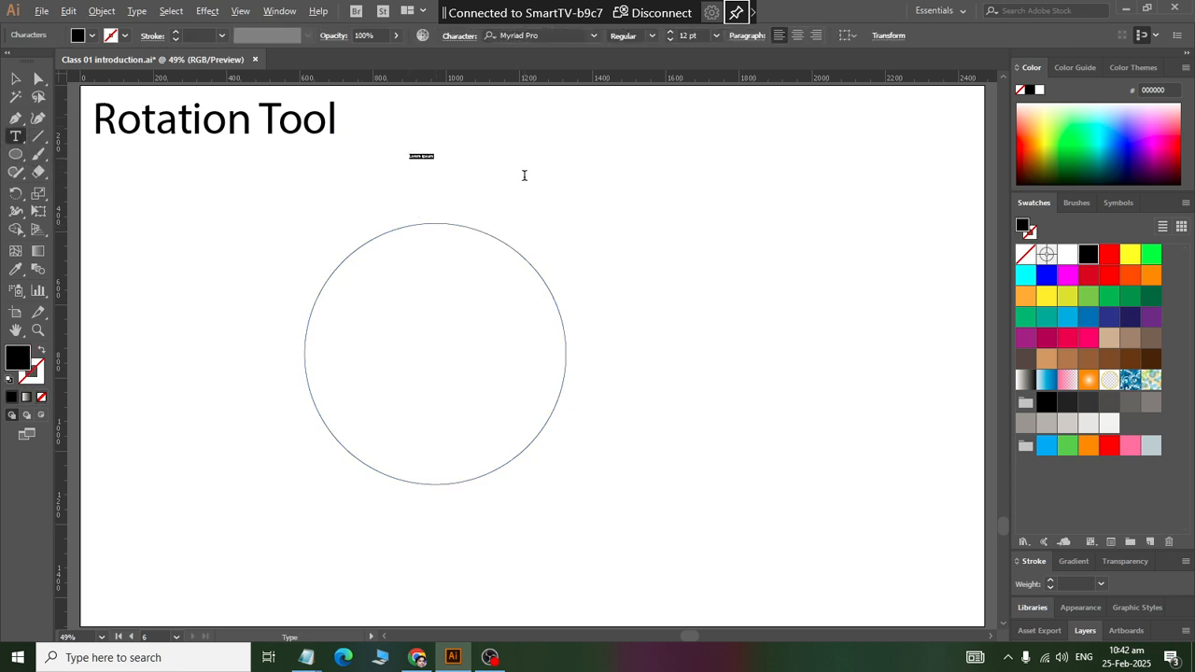
key(BackSpace)
click(16, 78)
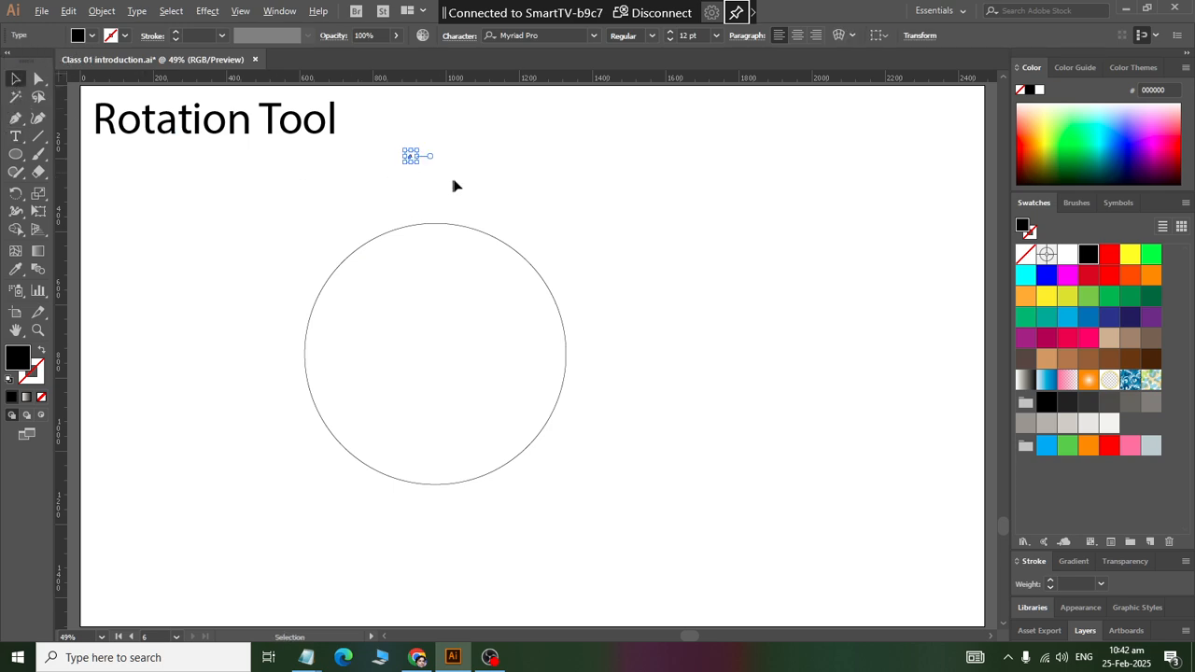
Step: Enlarge the 0 label to about 126 pt, centre it above the circle and copy it just inside the circle's upper edge
drag(421, 165, 435, 250)
click(420, 174)
click(415, 168)
click(458, 195)
click(427, 187)
click(459, 186)
click(509, 181)
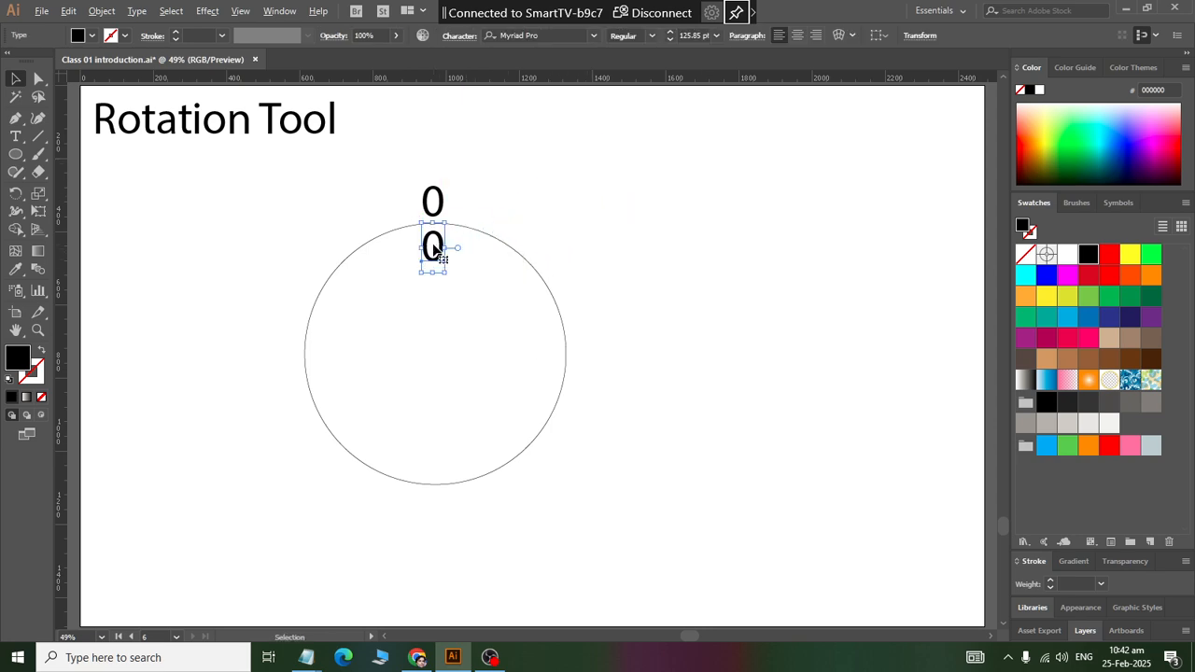
Step: Change the copied 0 inside the circle to 360, shrink it to about 80 pt and centre it under the upper 0
double_click(435, 247)
double_click(436, 244)
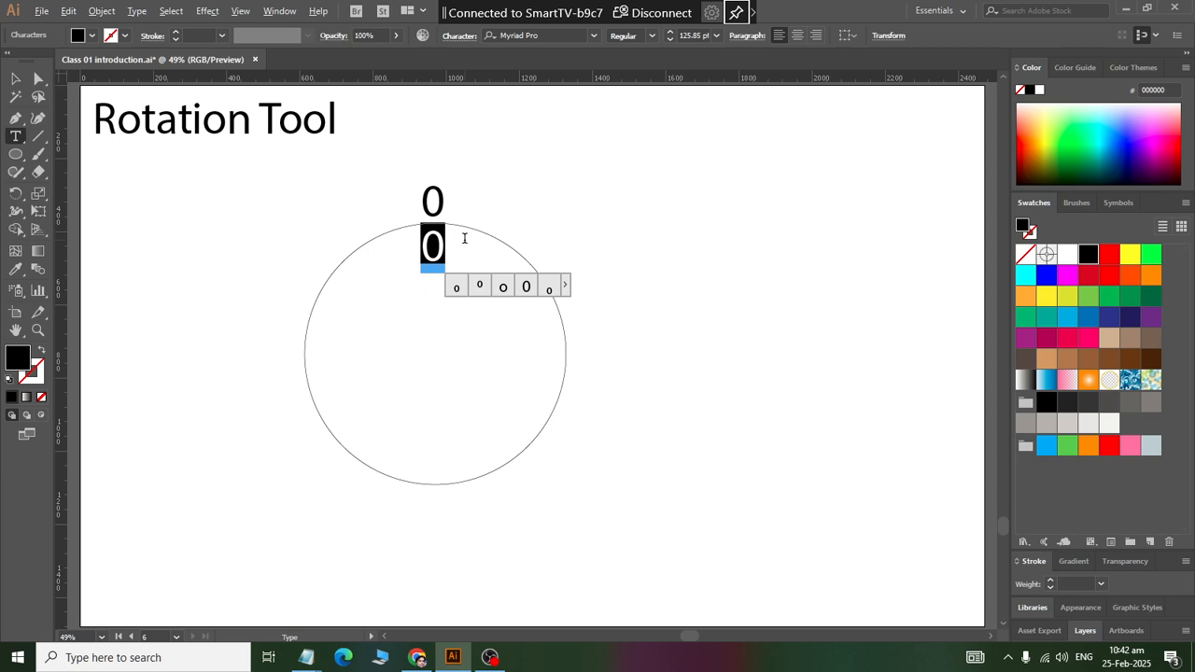
text(360)
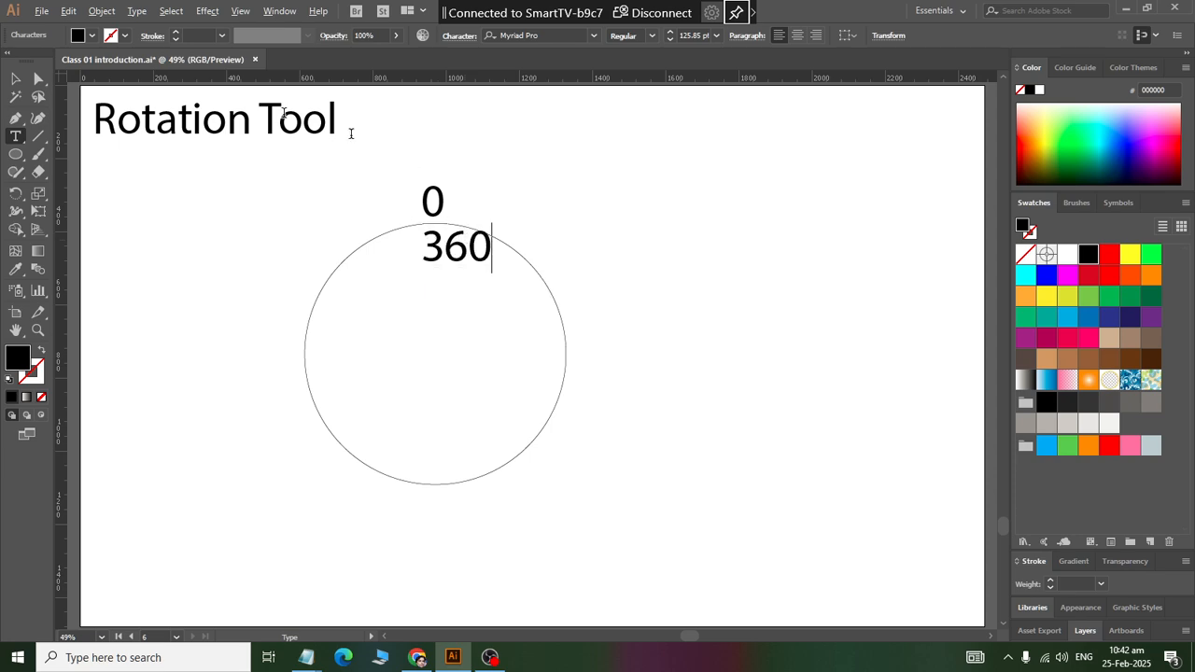
click(15, 79)
click(507, 226)
click(469, 247)
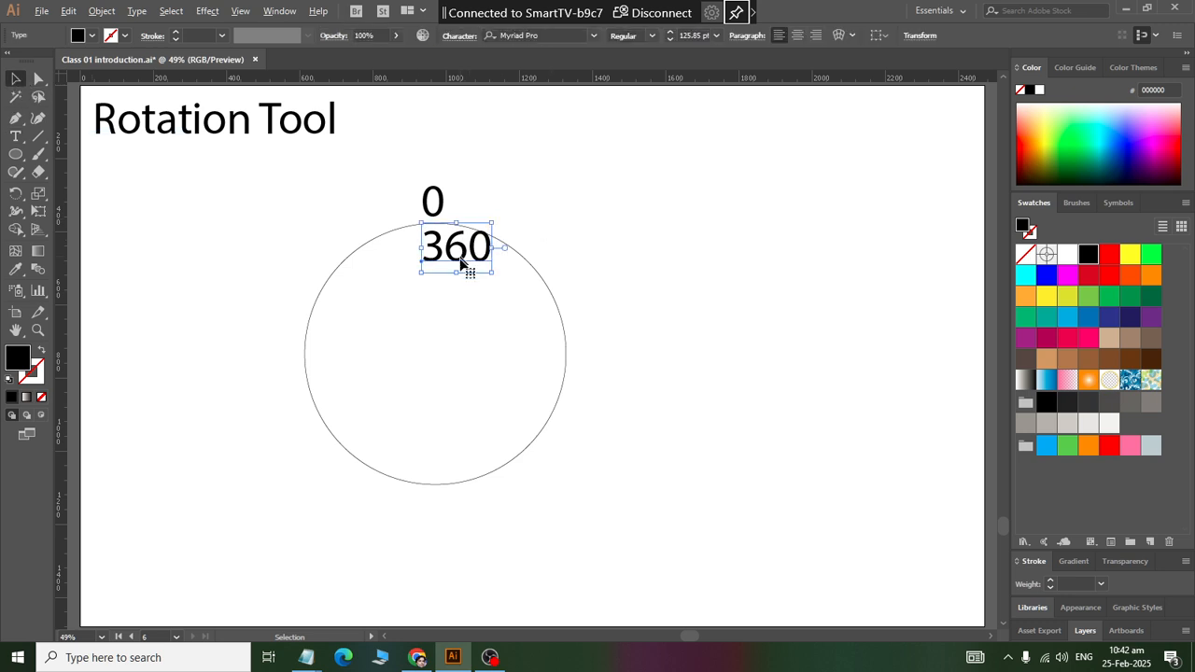
drag(458, 272, 436, 238)
click(510, 213)
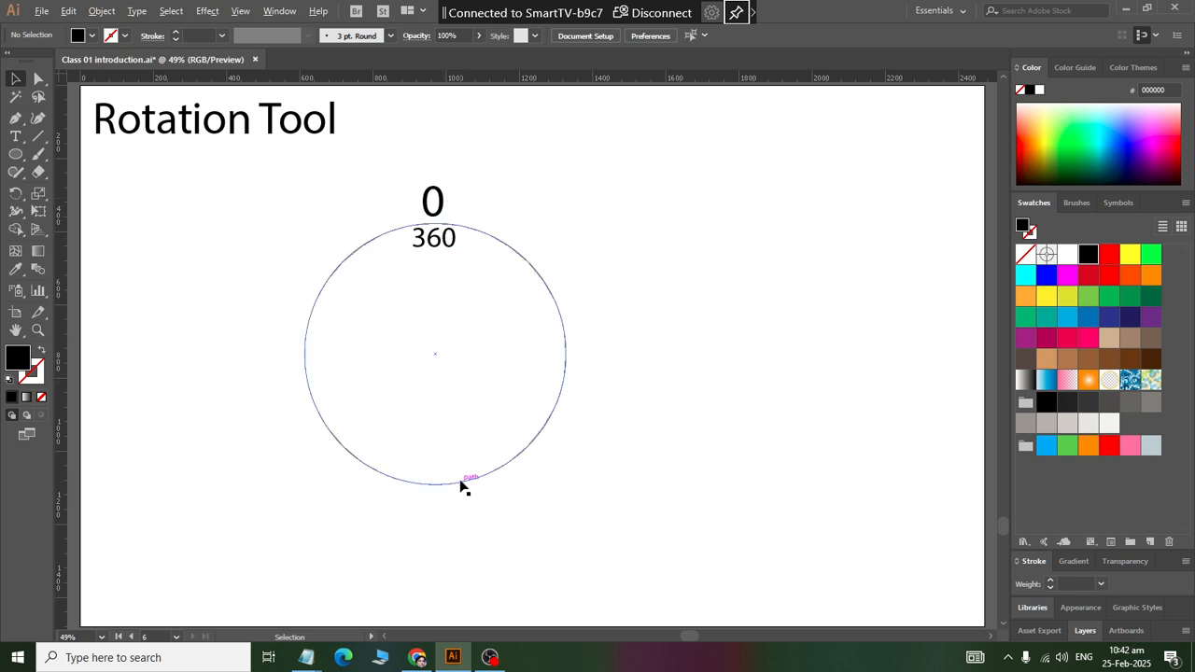
Step: Draw a small solid black dot about 46 px across at the circle's centre
click(16, 154)
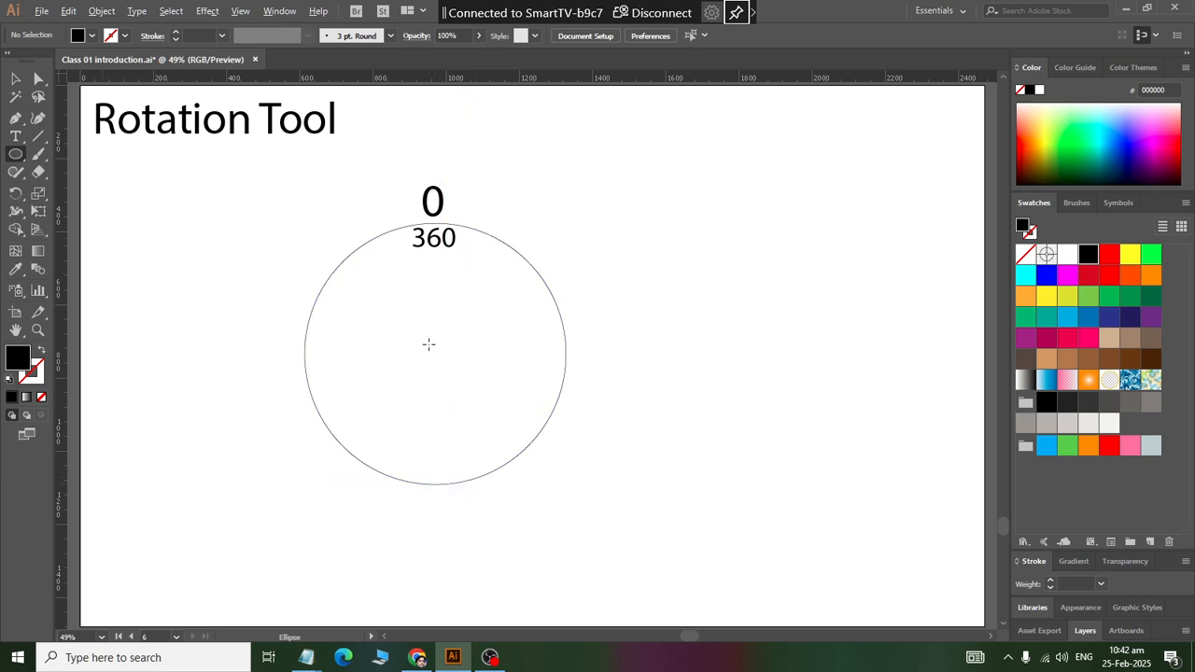
drag(426, 347, 442, 362)
click(16, 79)
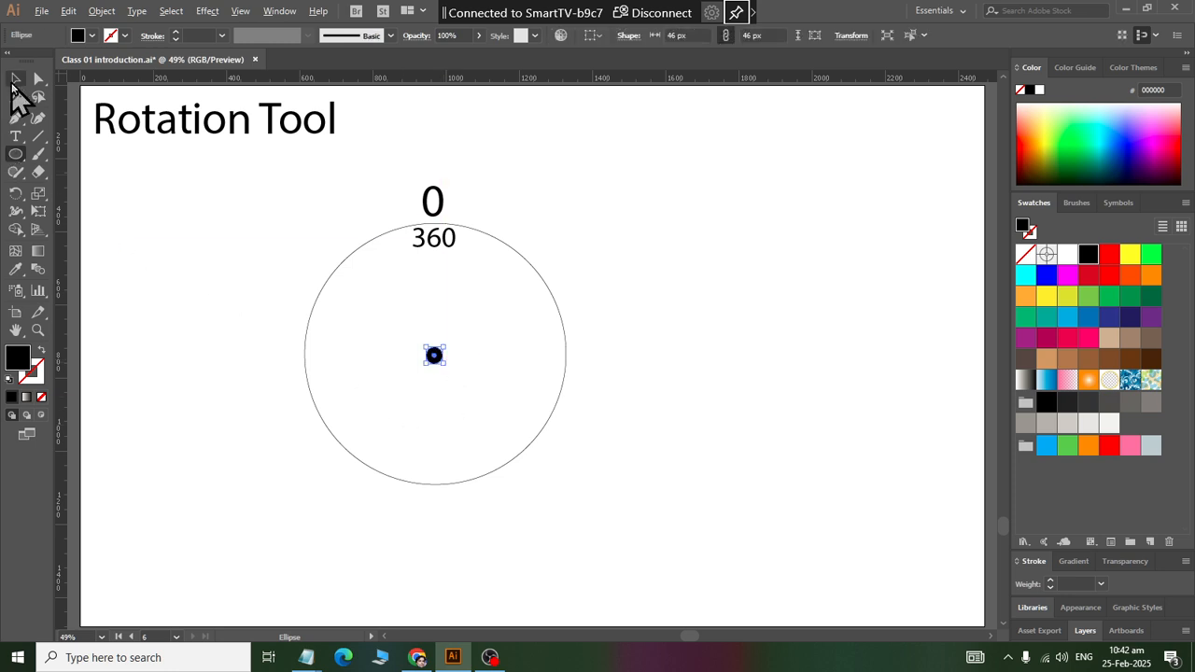
click(494, 334)
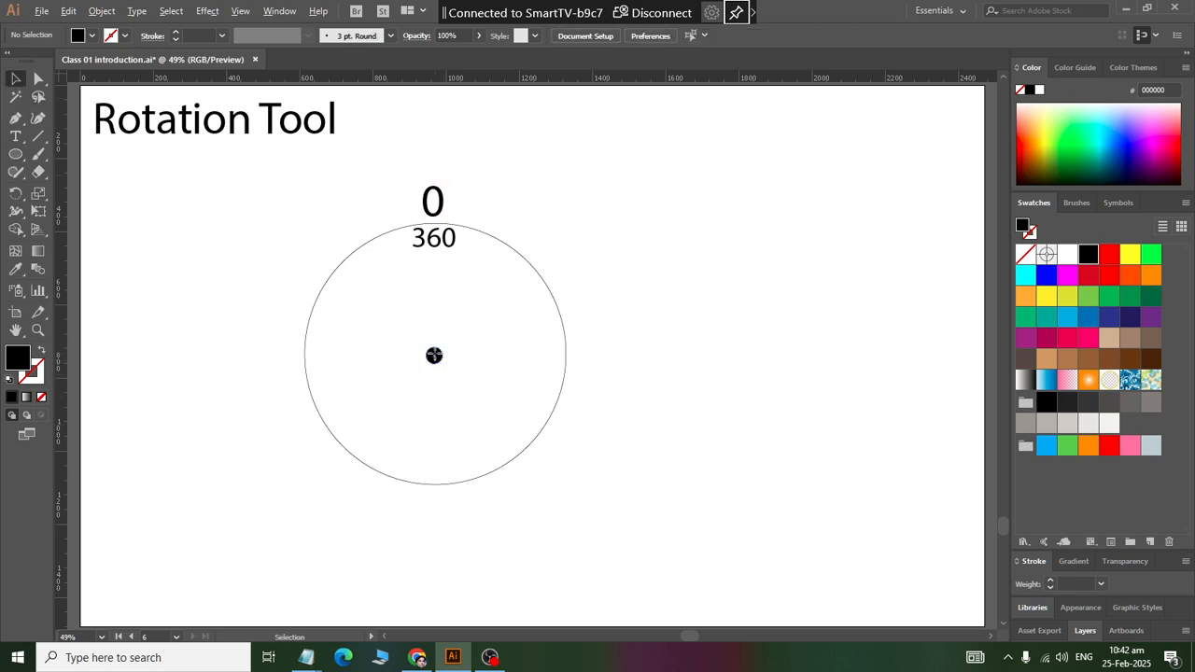
click(435, 359)
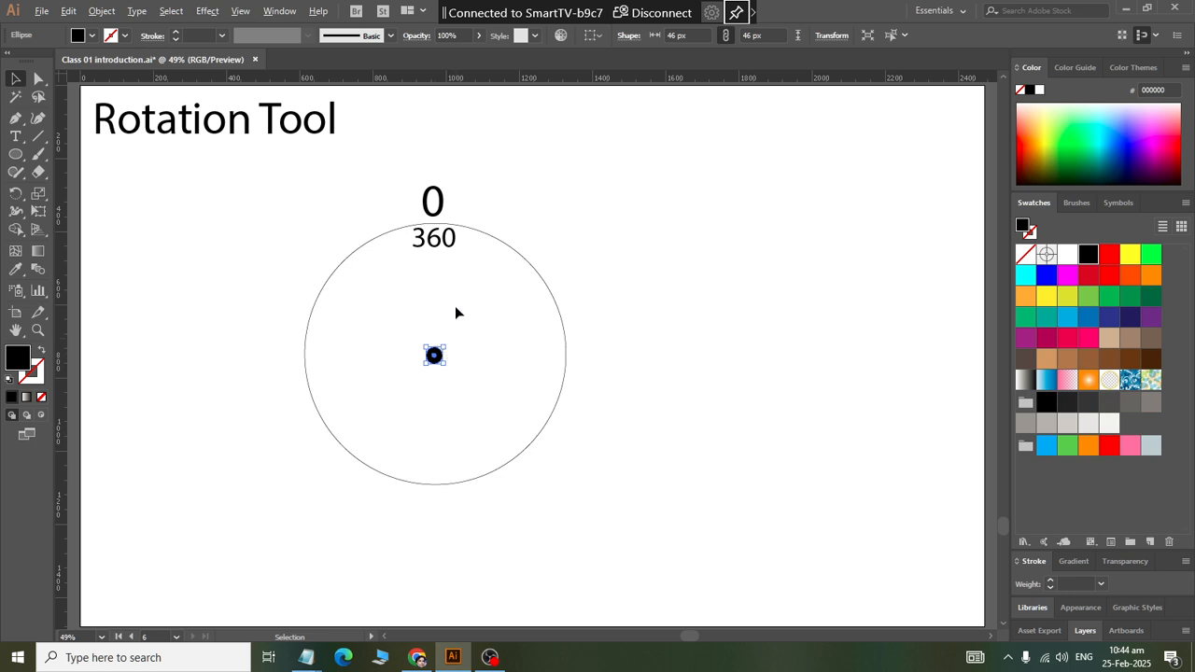
Step: Copy the 360 label to the right, lower and left inner edges of the circle
click(424, 243)
drag(425, 243, 446, 465)
drag(446, 465, 331, 361)
Step: Change the circle's right label to 90, the lower one to 180 and the left one to 270
double_click(547, 348)
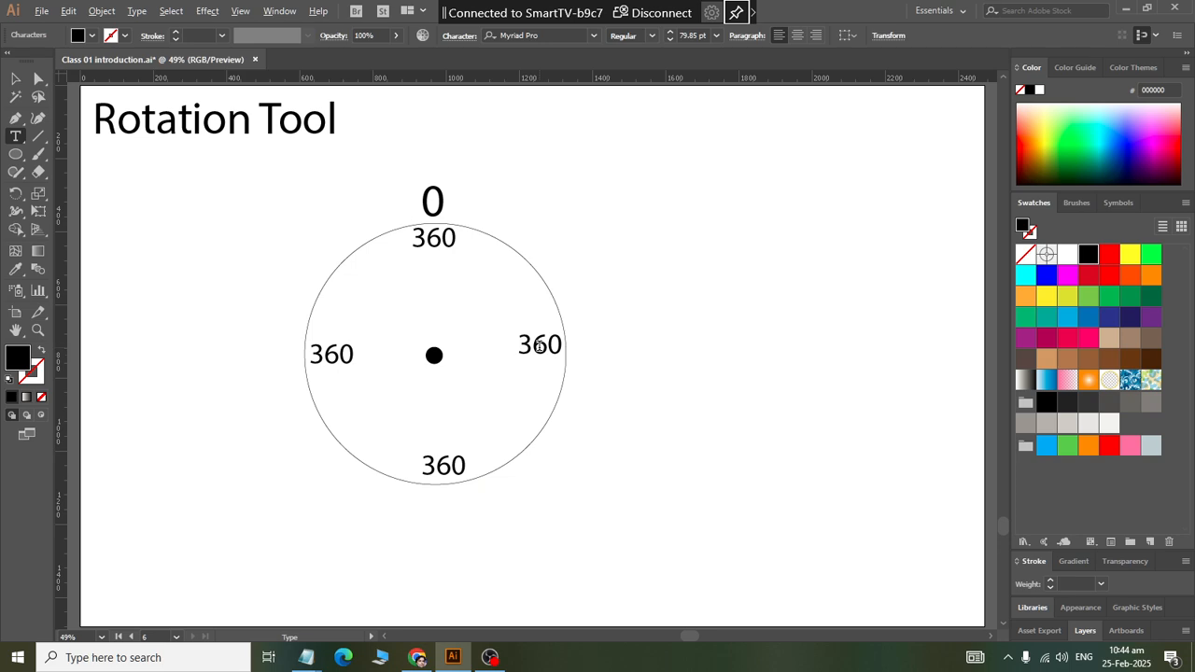
key(ctrl+a)
text(90)
double_click(442, 466)
text(180)
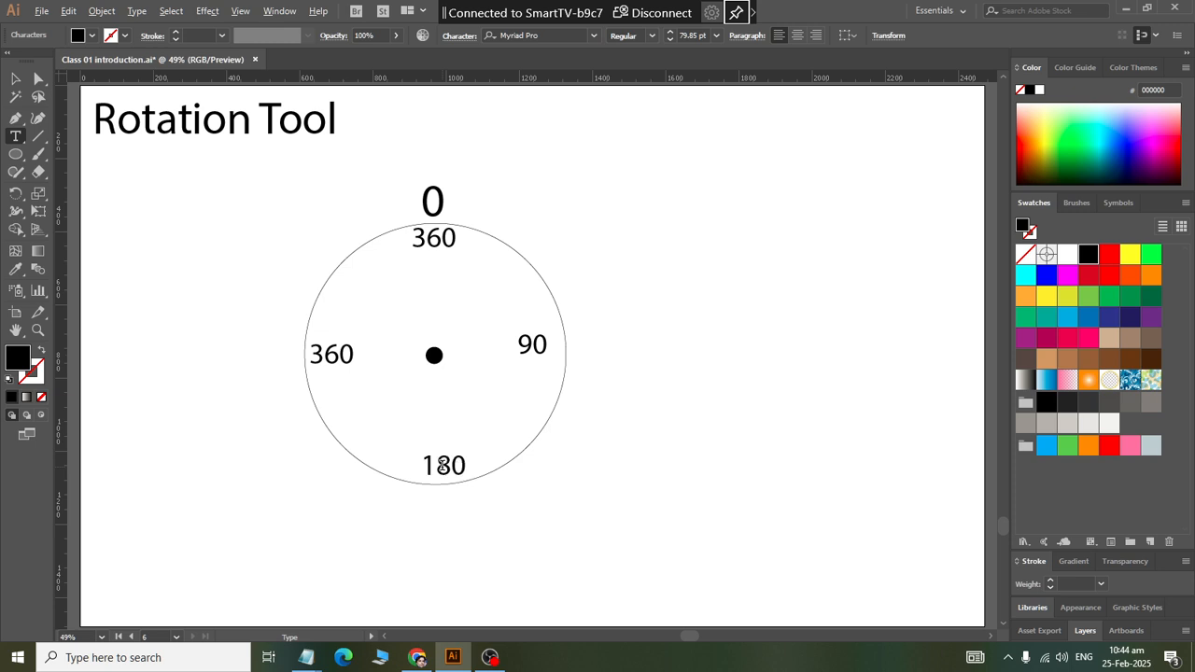
double_click(324, 359)
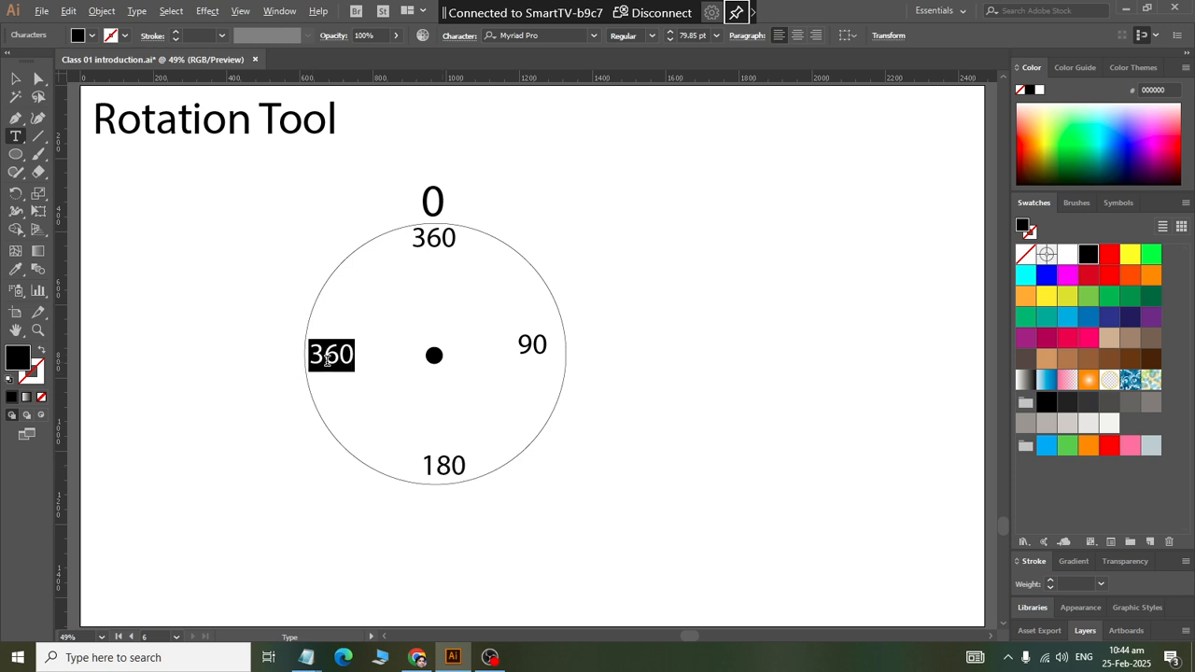
text(270)
click(15, 81)
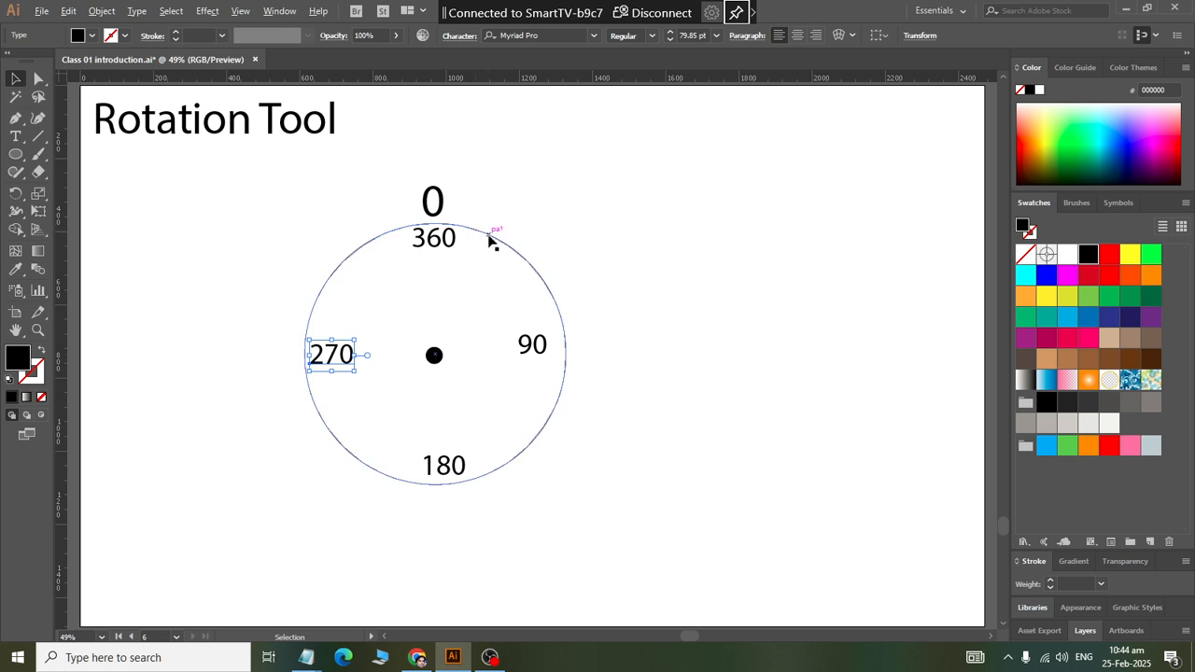
click(436, 358)
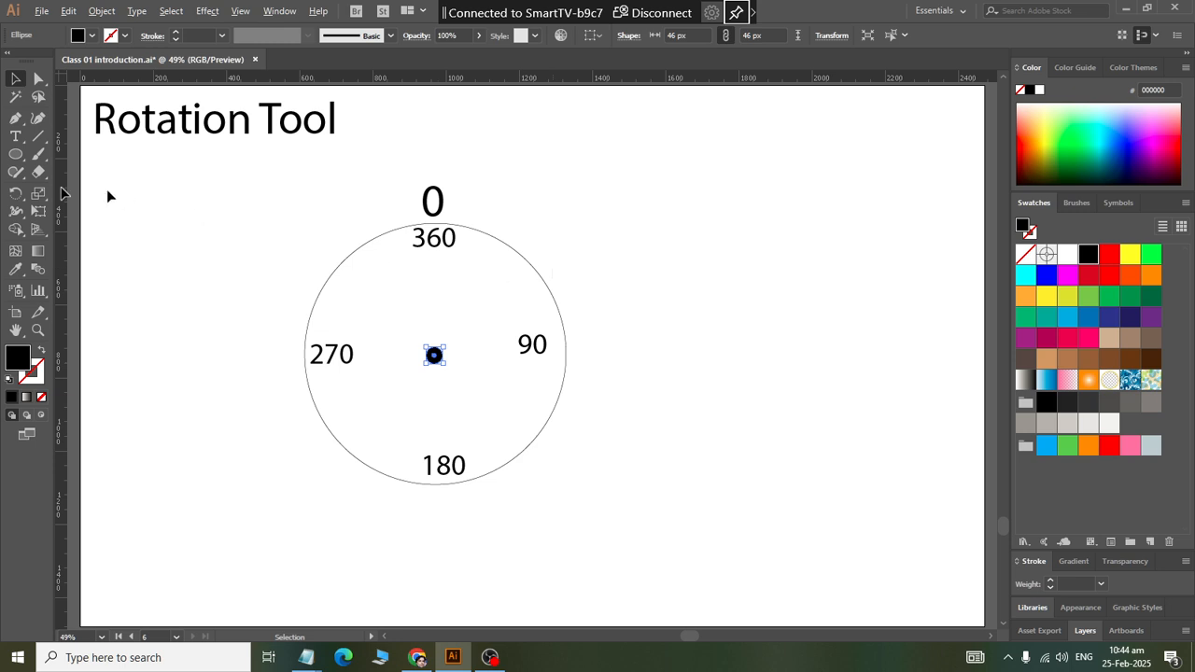
Step: Draw an unfilled, black-stroked circle about 688 px across right of the labelled one, and an upright ellipse about 45 by 106 px between them
click(16, 154)
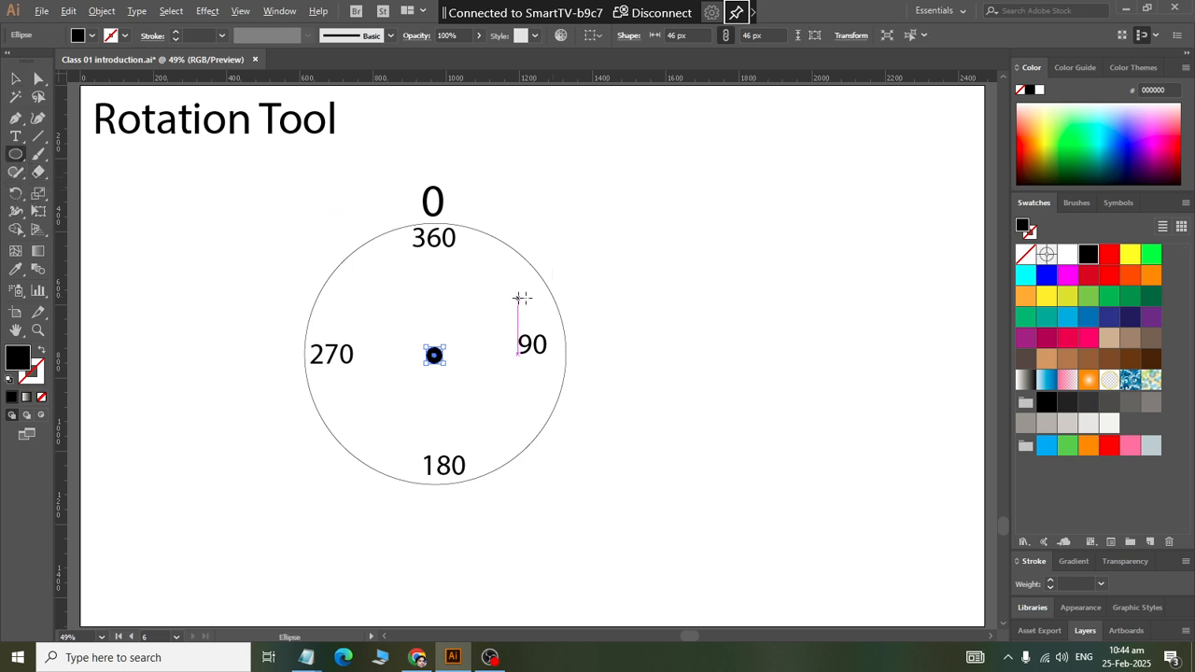
scroll(562, 313, right, 4)
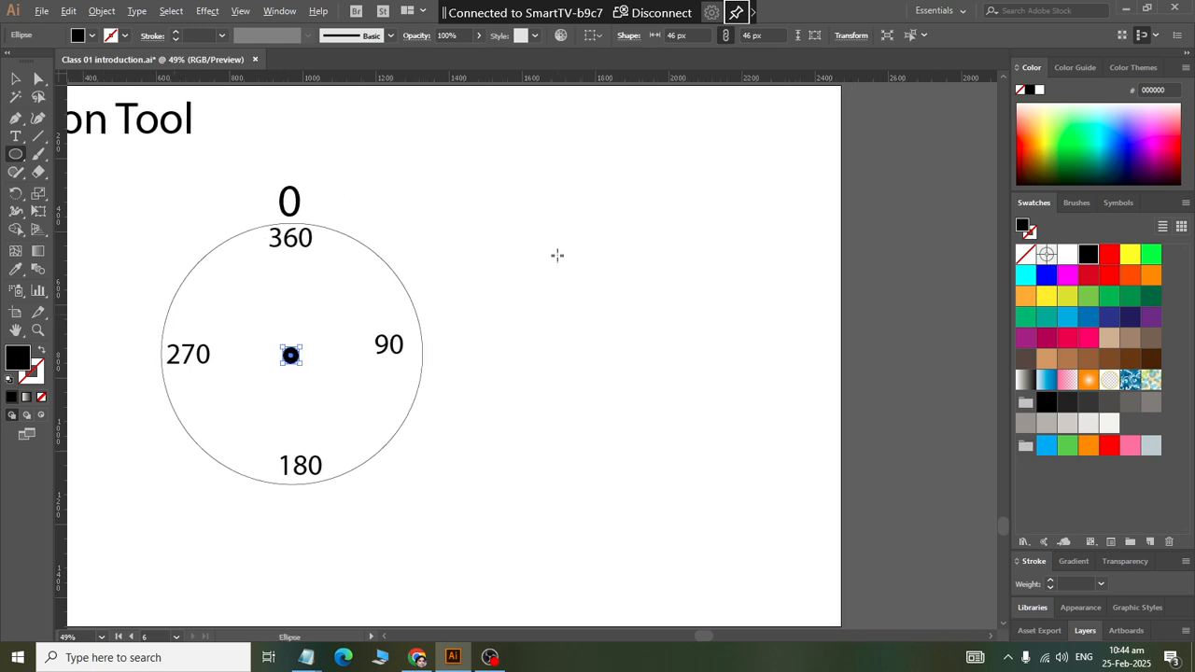
drag(577, 223, 830, 474)
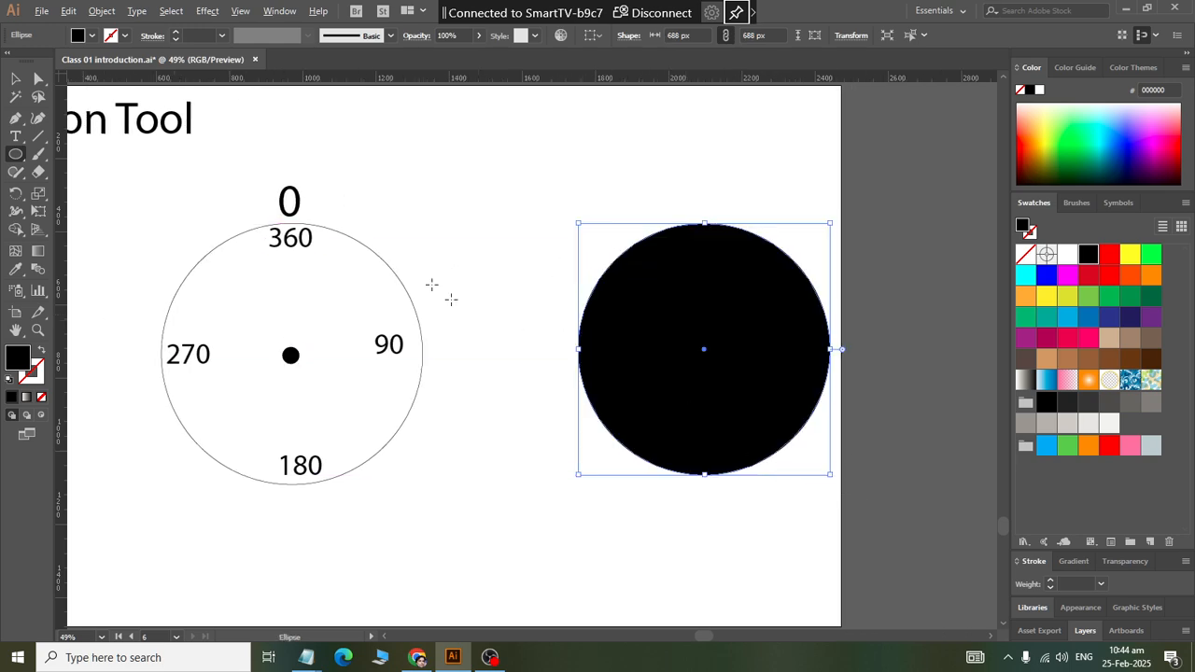
click(40, 350)
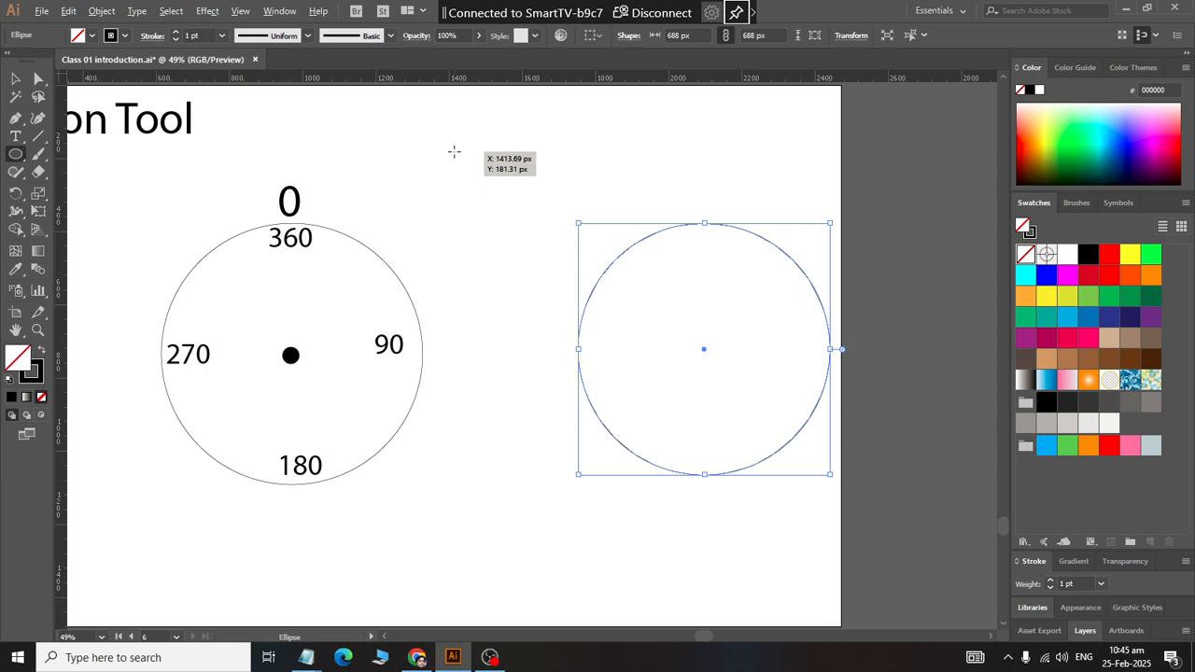
drag(456, 152, 476, 189)
click(16, 78)
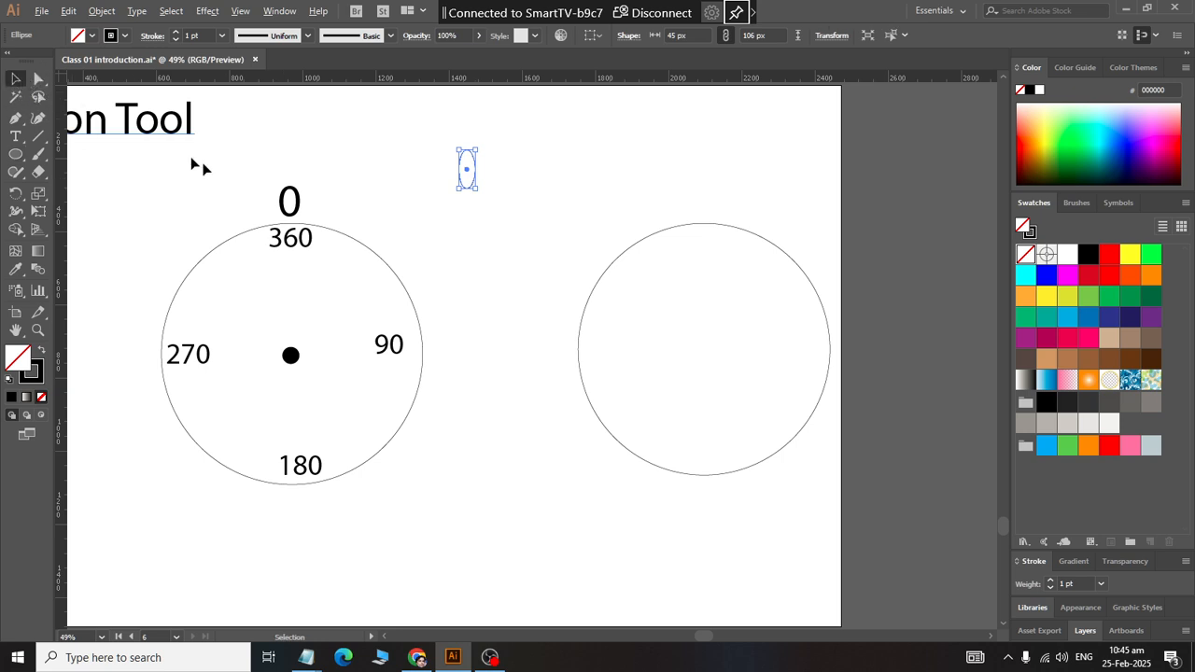
Step: Copy the black centre dot to the second circle and move the copy outside its lower-left edge
drag(290, 355, 708, 350)
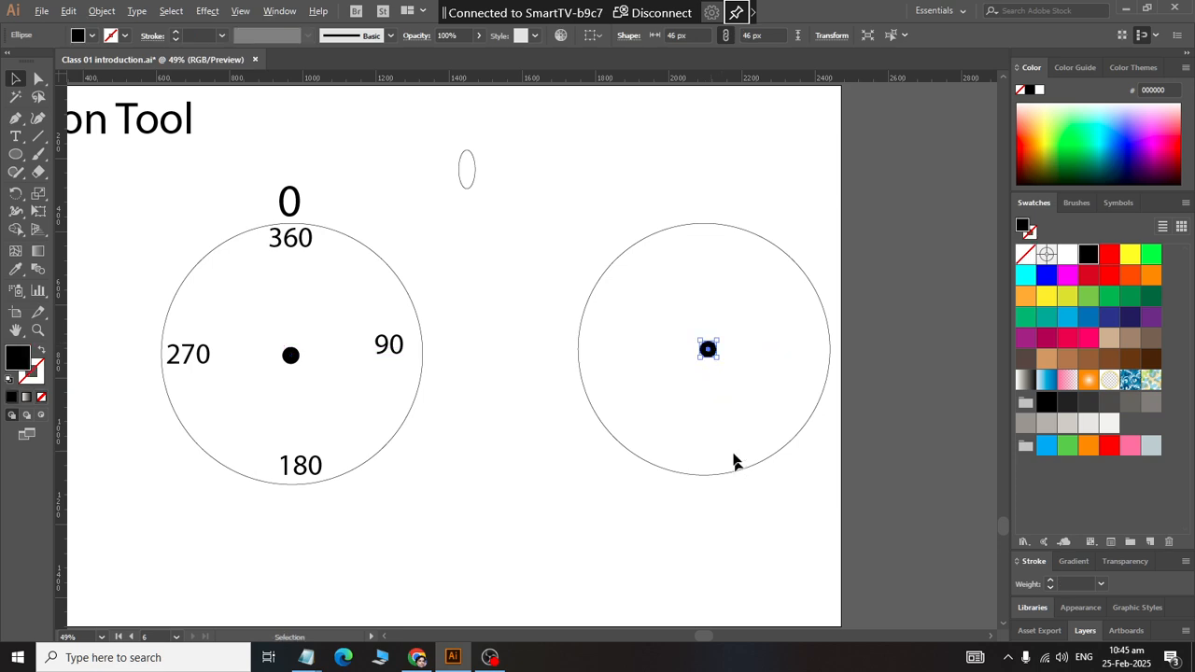
click(700, 555)
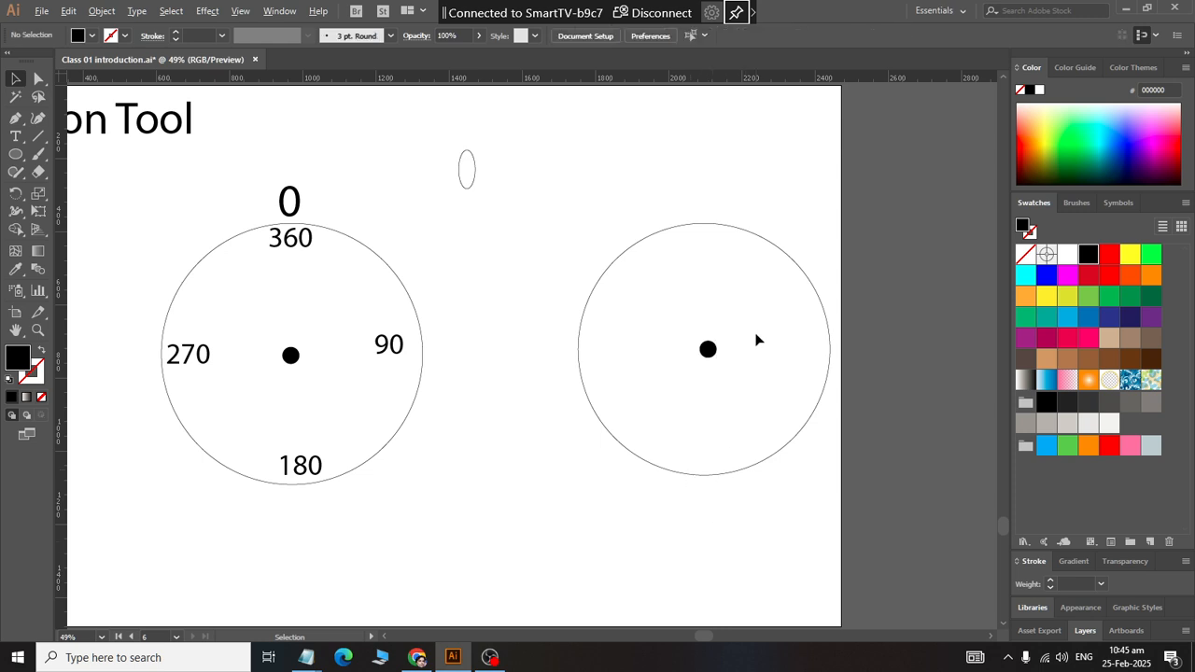
click(743, 471)
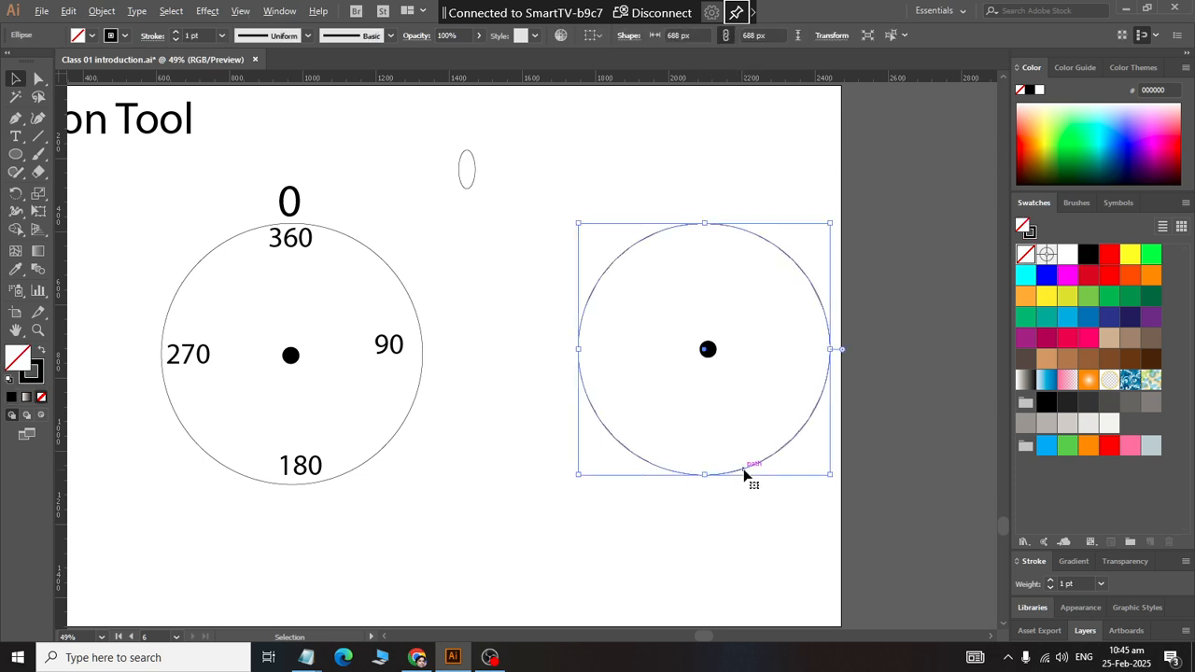
drag(719, 348, 602, 507)
click(719, 493)
click(721, 476)
click(604, 537)
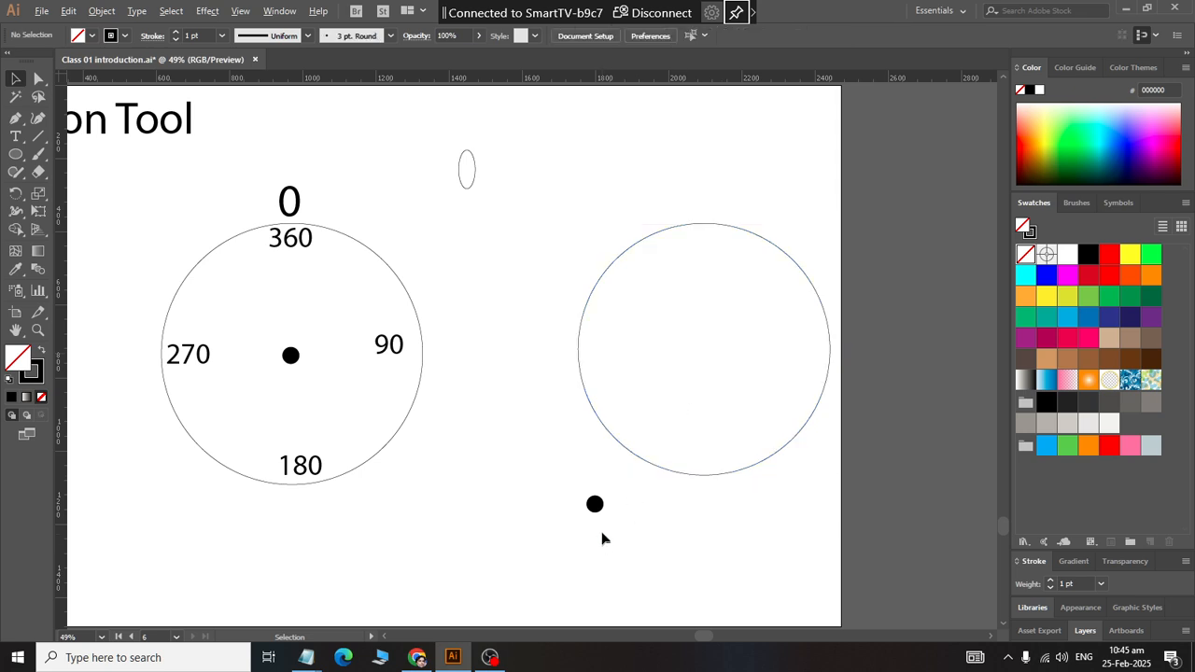
Step: Align the copied dot horizontally and vertically to the second circle's centre, using the circle as the key object
click(596, 503)
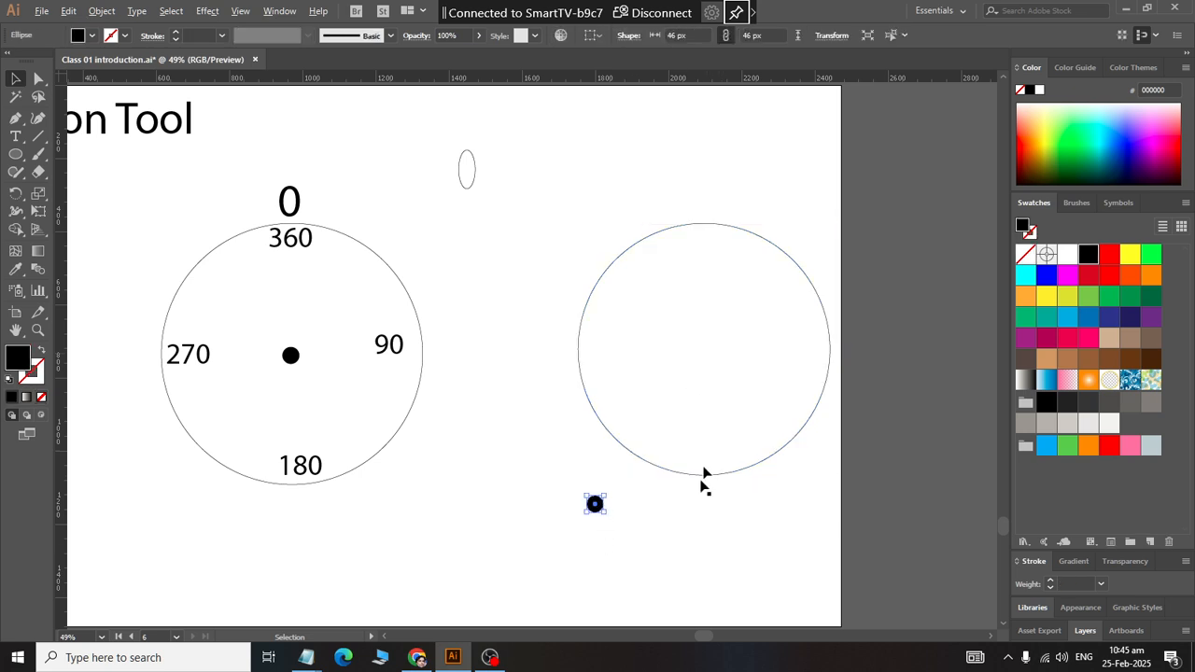
drag(728, 566, 569, 375)
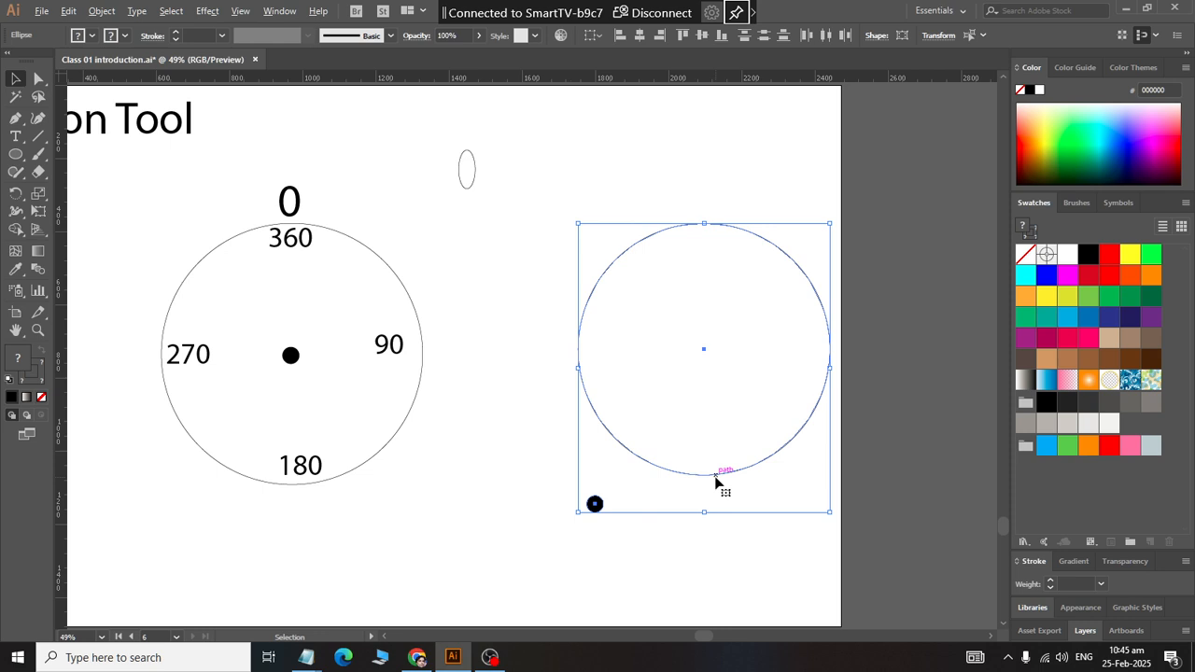
click(715, 475)
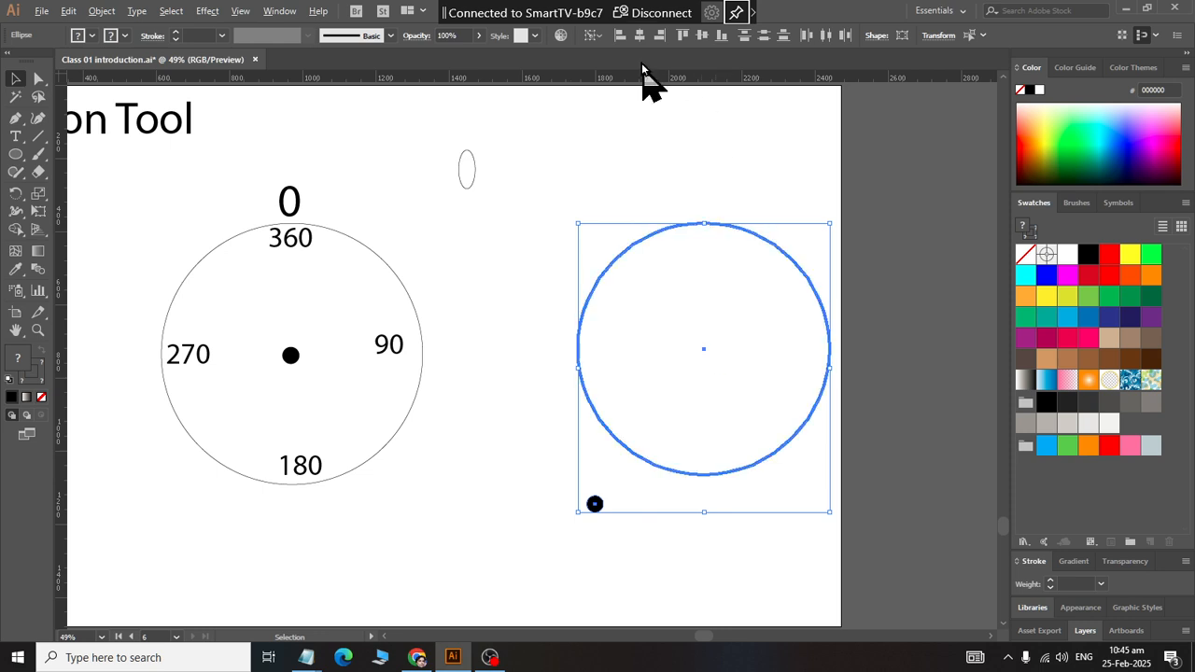
click(639, 35)
click(704, 36)
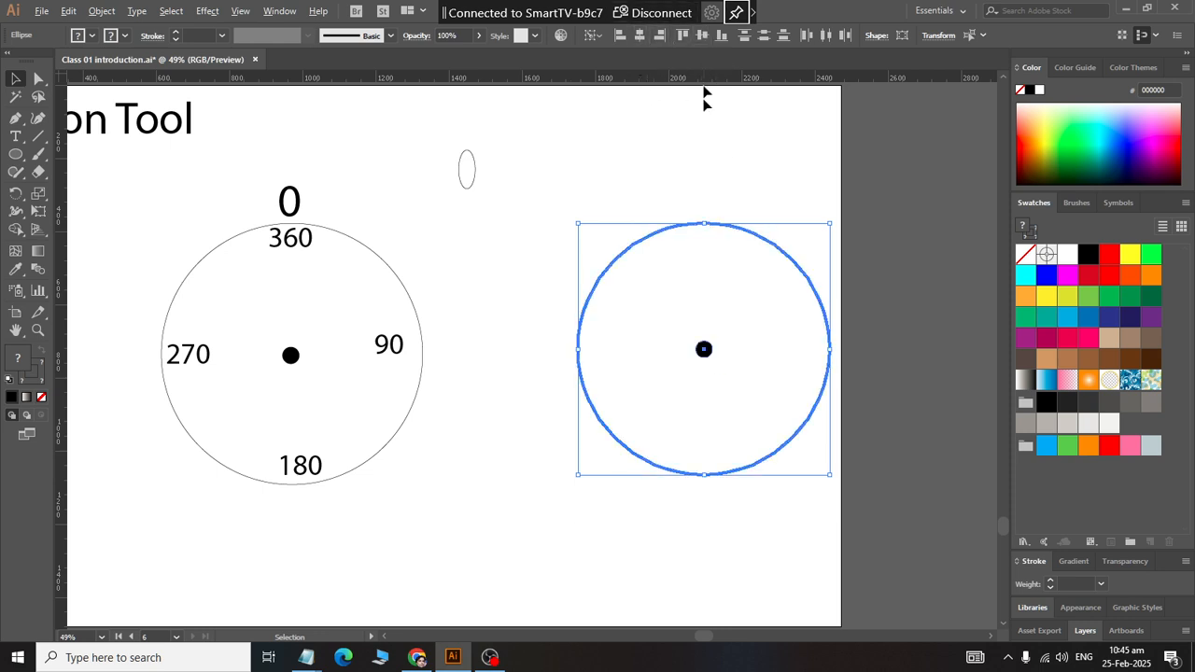
click(717, 453)
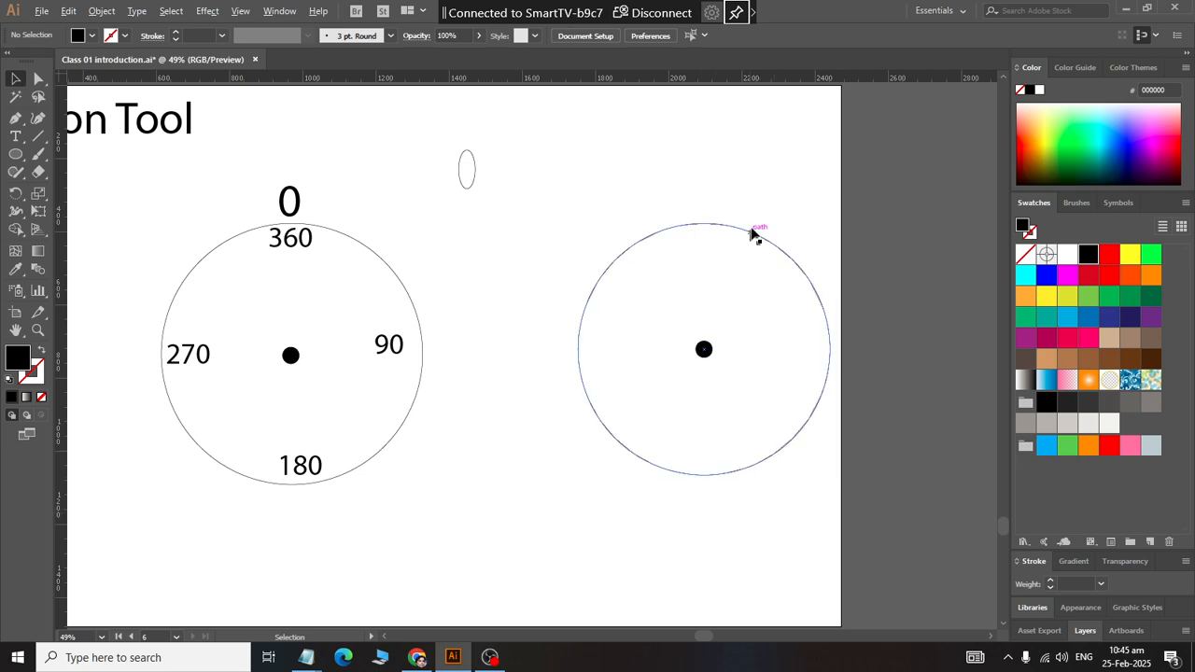
Step: Centre the small ellipse horizontally on the second circle, using the circle as the key object
click(474, 176)
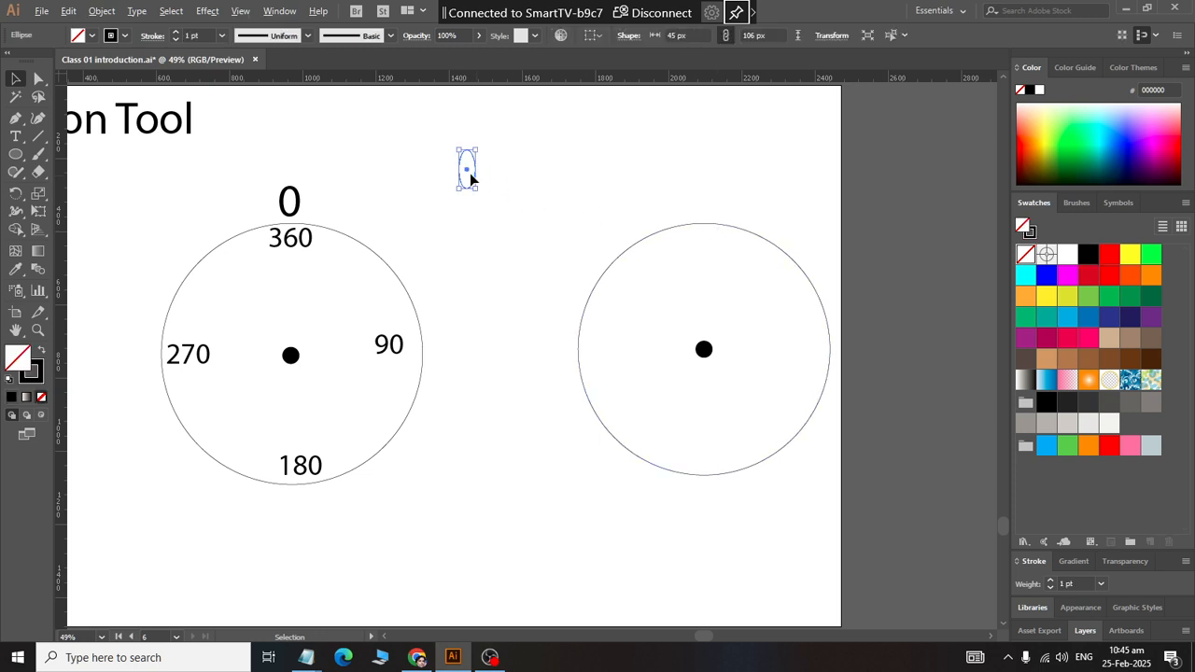
drag(466, 169, 733, 258)
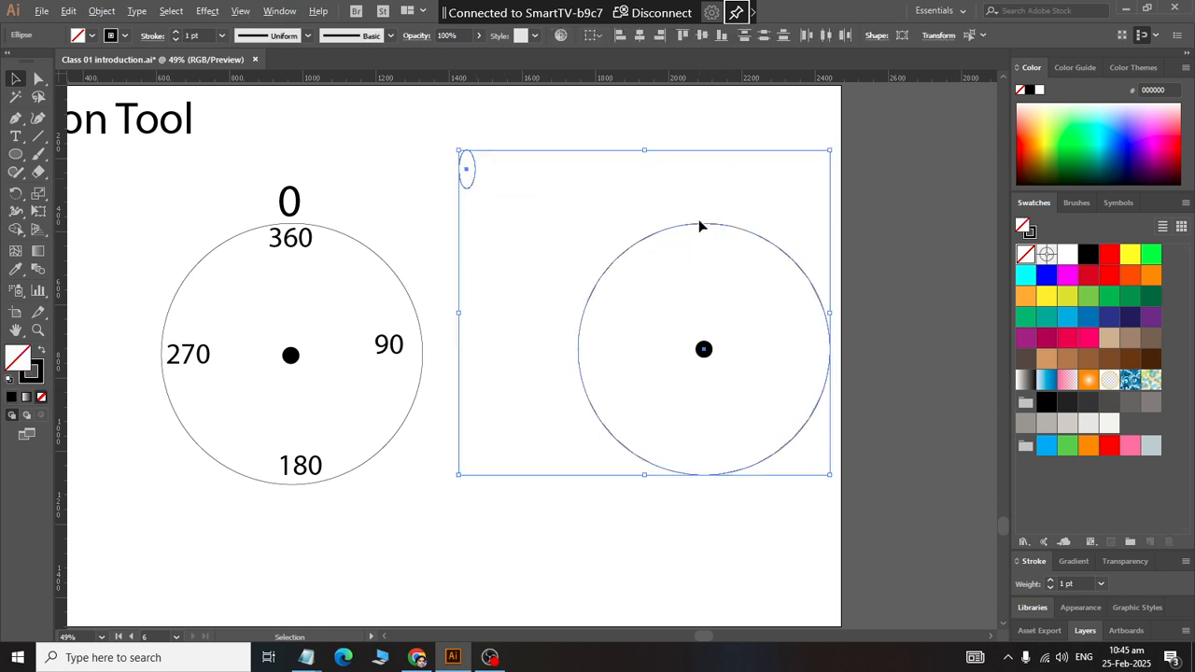
click(700, 226)
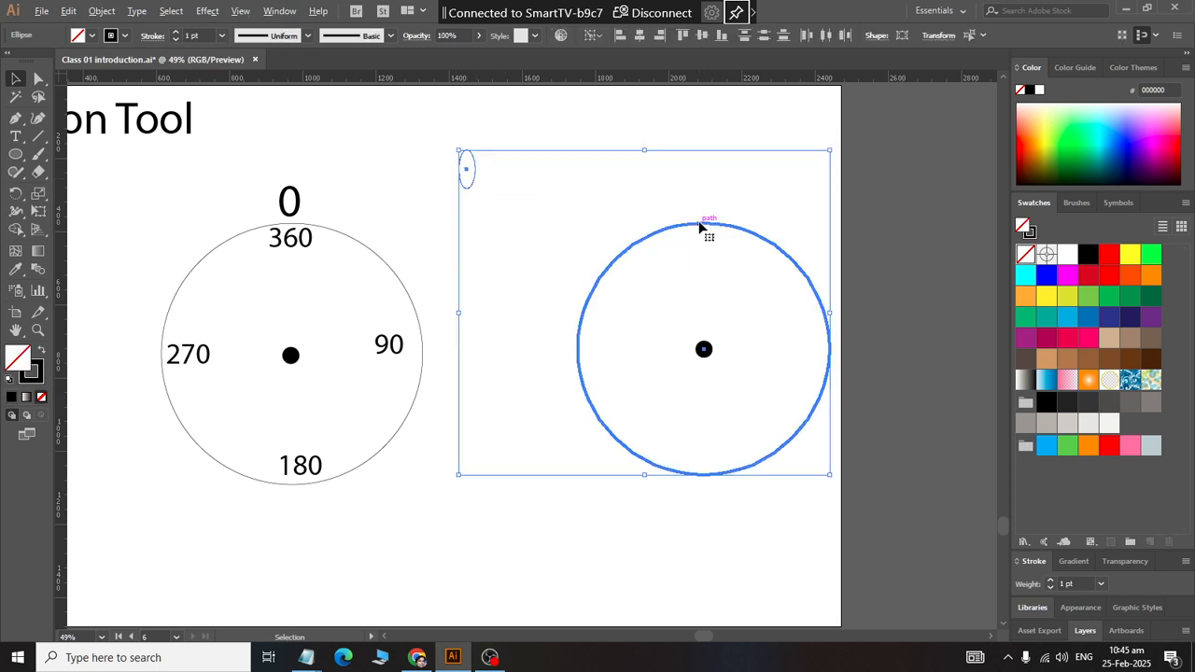
click(641, 36)
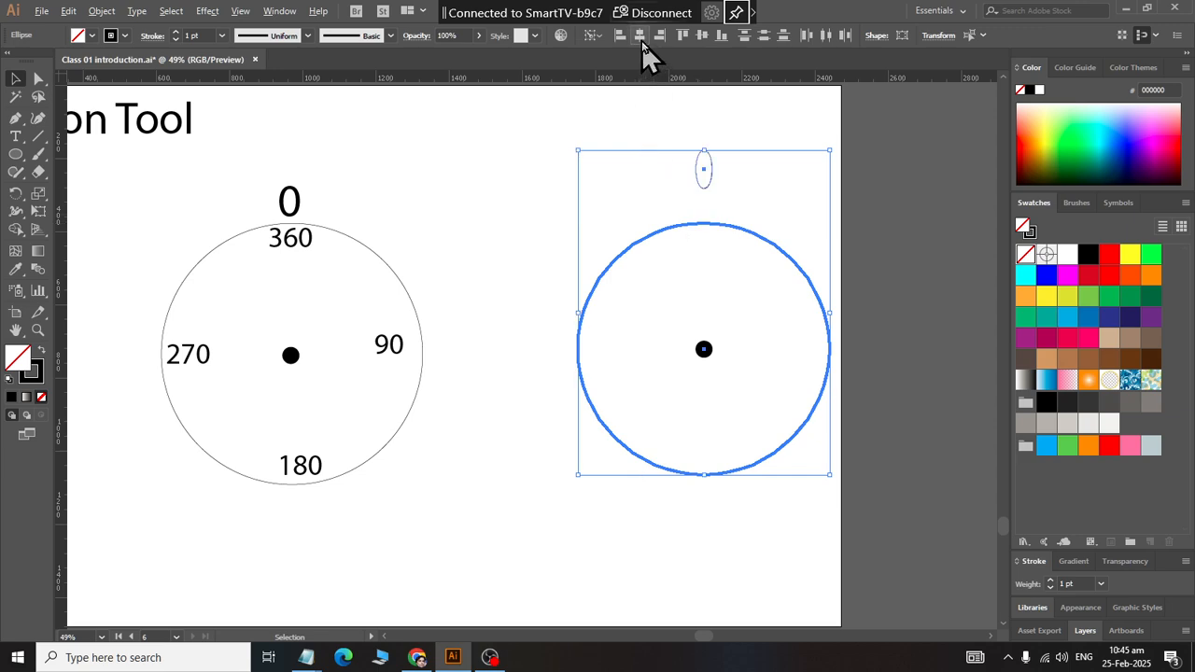
click(669, 123)
Step: Nudge the ellipse straight down until it rests on the top of the second circle
click(709, 182)
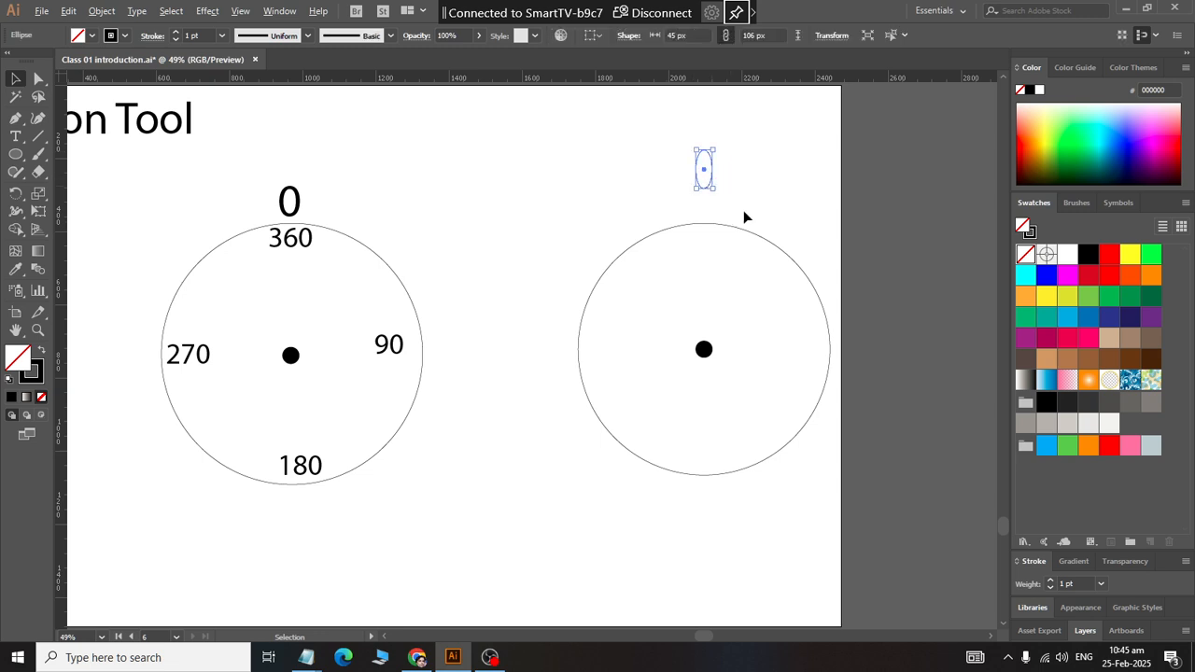
key(Down)
key(Down)
key(Down)
key(Down)
key(Down)
key(Down)
key(Down)
key(Down)
key(Down)
key(Down)
key(Down)
key(Down)
key(Down)
key(Down)
key(Down)
key(Down)
key(Down)
key(Down)
key(Down)
key(Down)
key(Down)
key(Down)
key(Down)
key(Down)
key(Down)
key(Down)
key(Down)
key(Down)
key(Down)
key(Down)
key(Down)
key(Down)
key(Down)
key(Down)
key(Down)
key(Down)
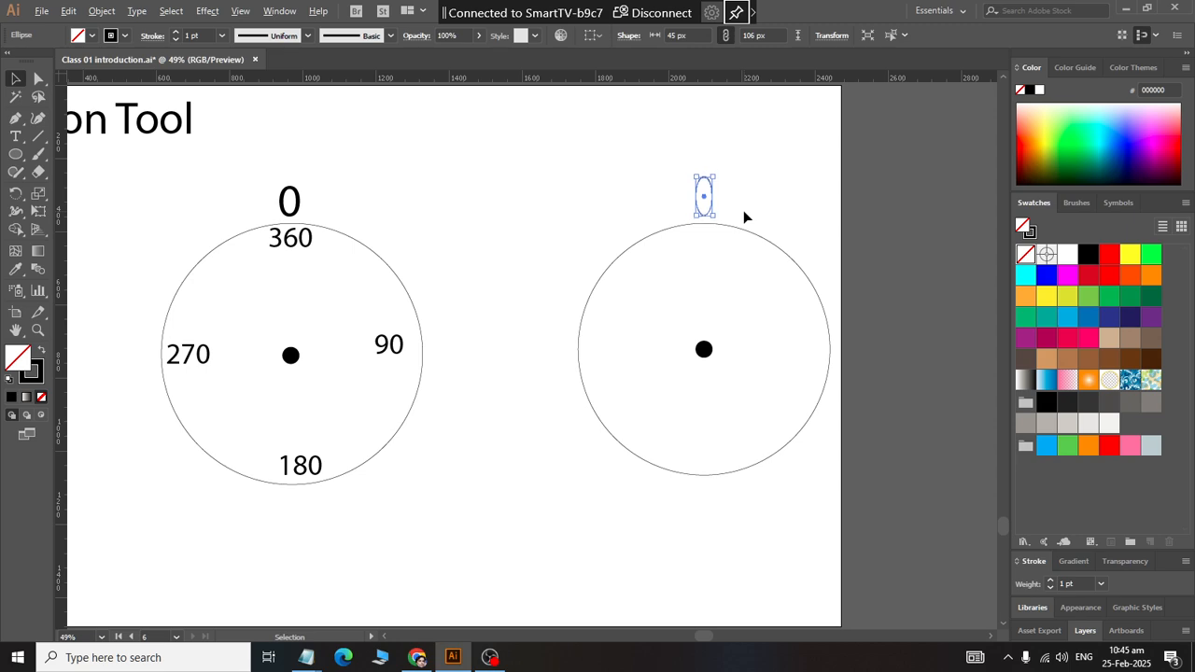
key(Down)
key(Down)
key(Down)
key(Down)
key(Down)
key(Down)
key(Down)
key(Down)
key(Down)
key(Down)
key(Down)
key(Down)
key(Down)
key(Down)
click(796, 203)
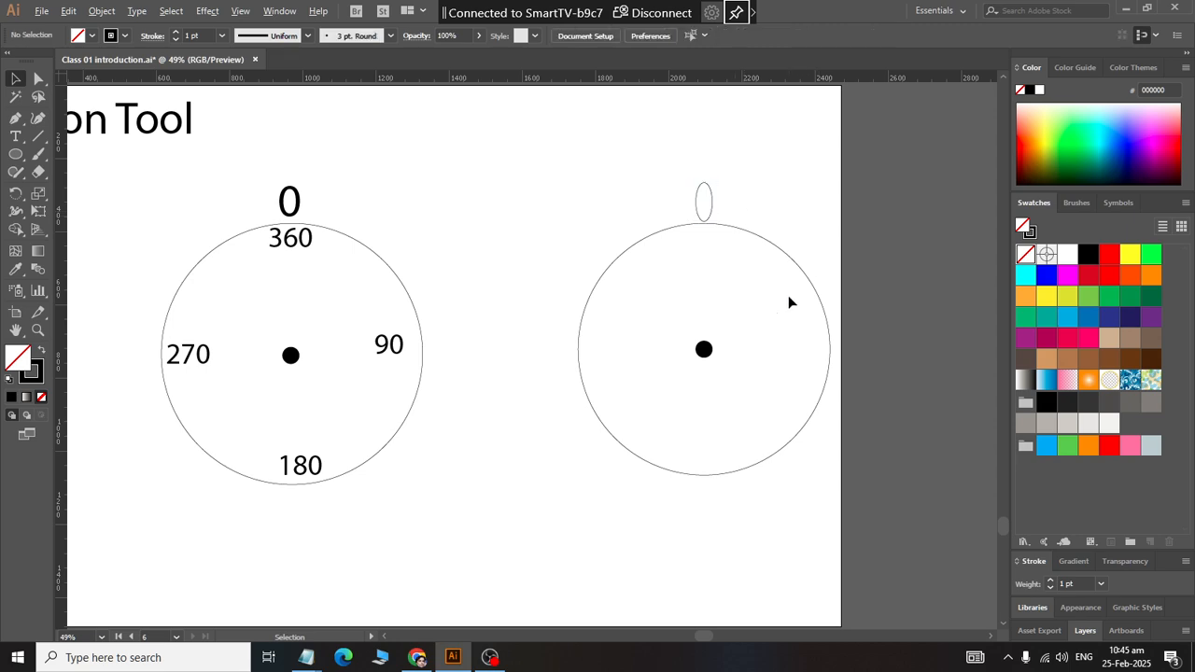
Step: Add a text label 60 between the two circles, near the artboard's upper edge, enlarged to about the size of the degree labels
click(15, 136)
click(426, 128)
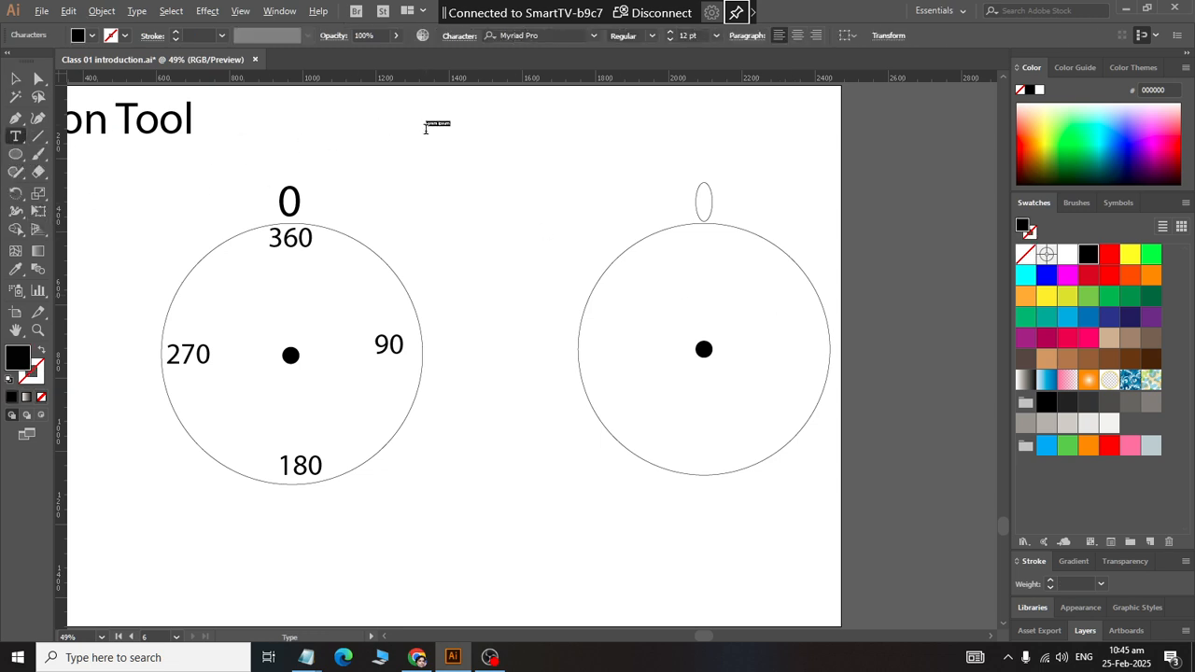
key(BackSpace)
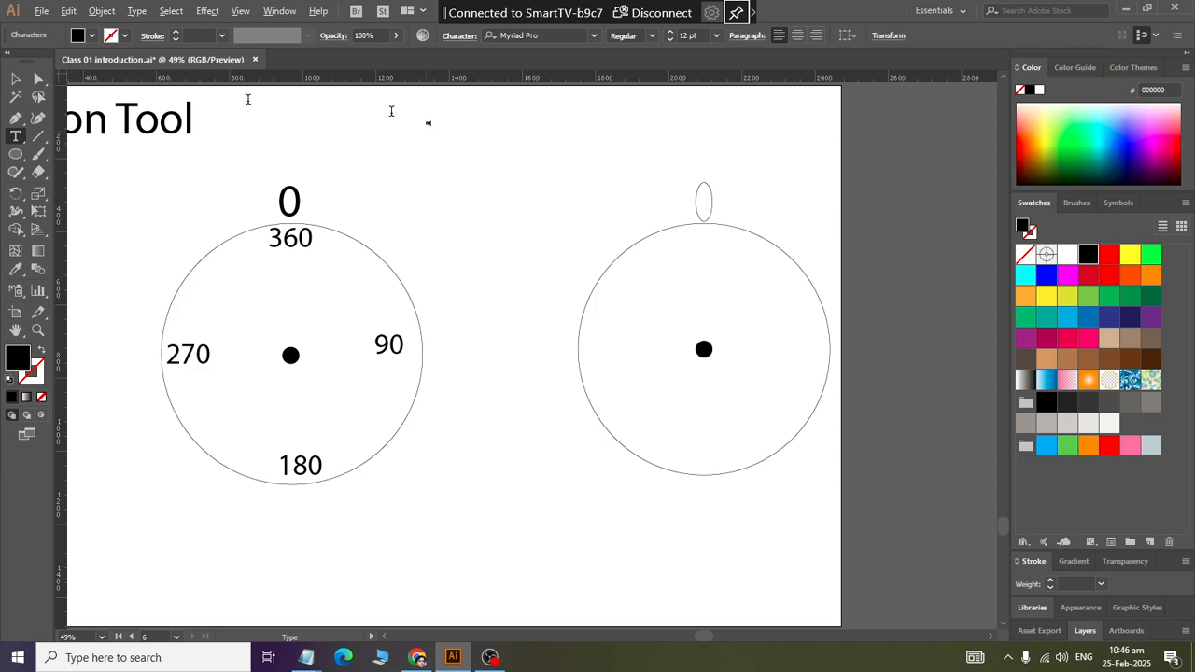
key(Escape)
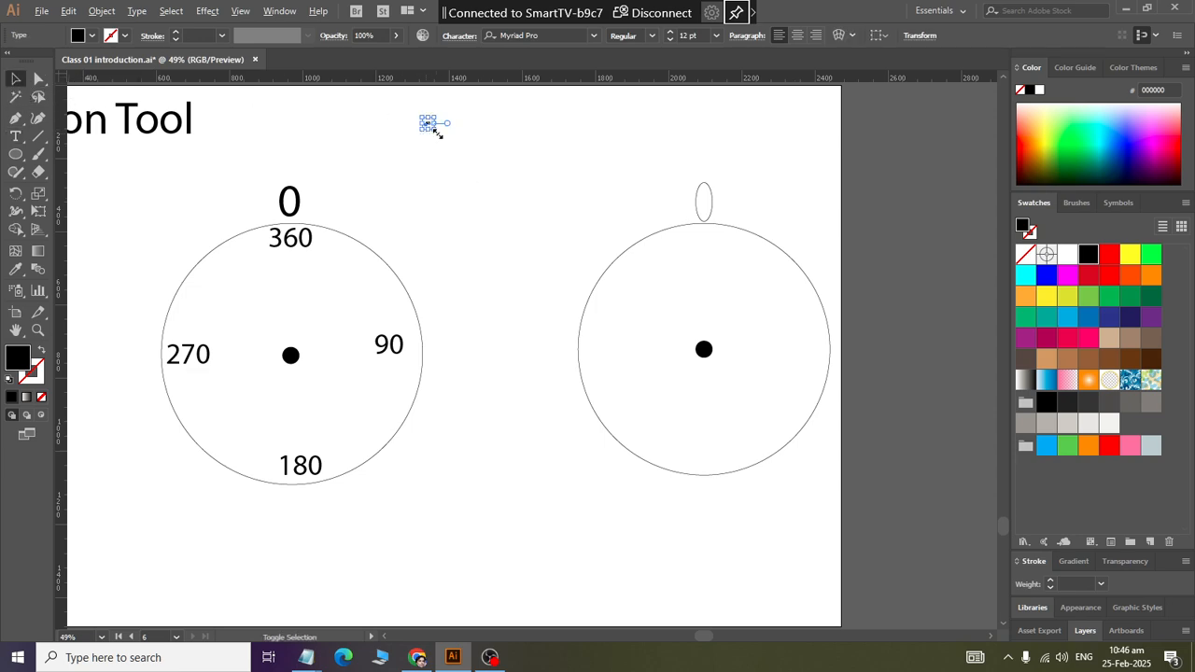
drag(434, 129, 471, 181)
click(510, 157)
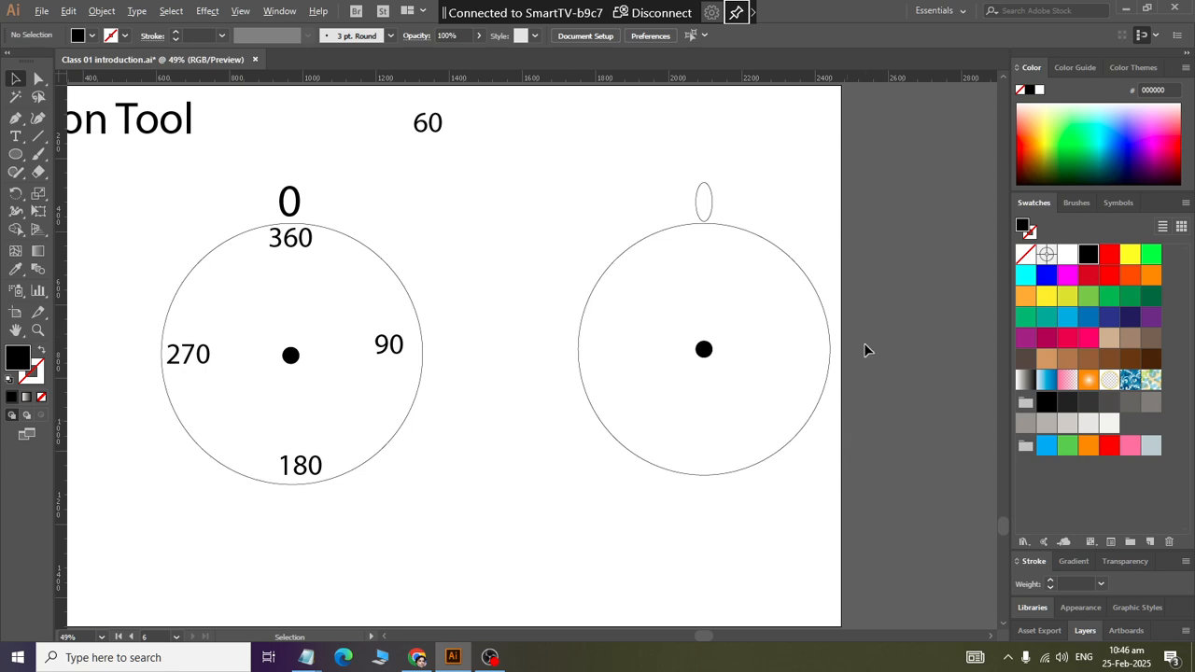
Step: Try rotating the ellipse freehand about the second circle's centre dot to its upper-left side, and undo the rotation
scroll(734, 392, down, 1)
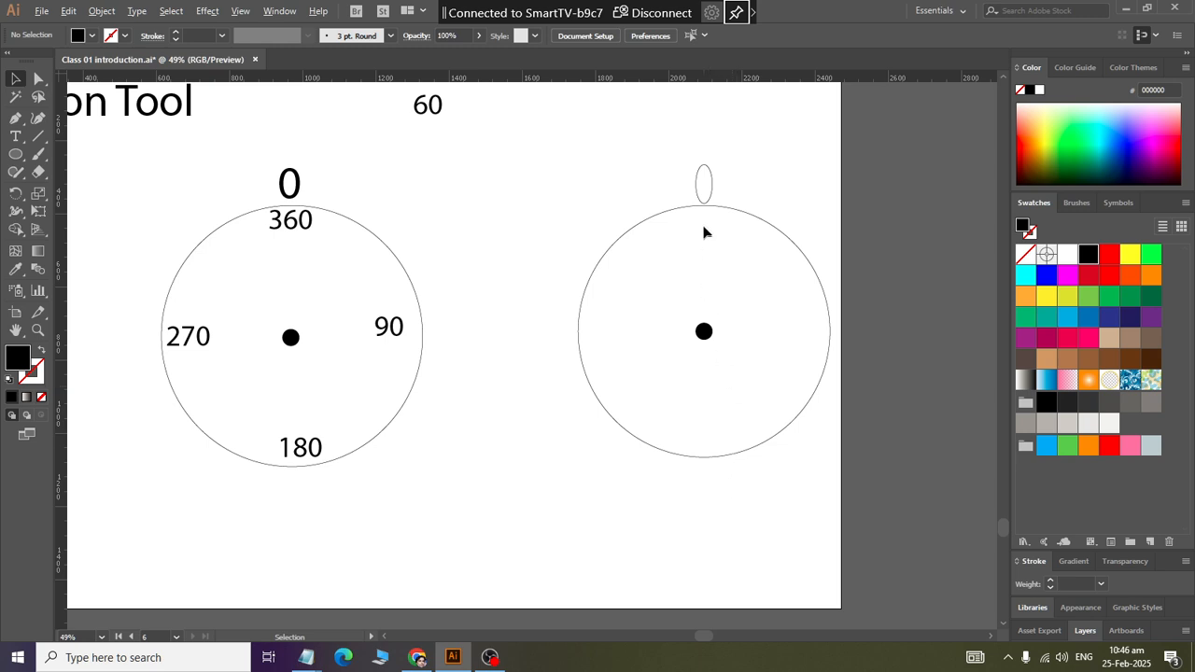
click(707, 183)
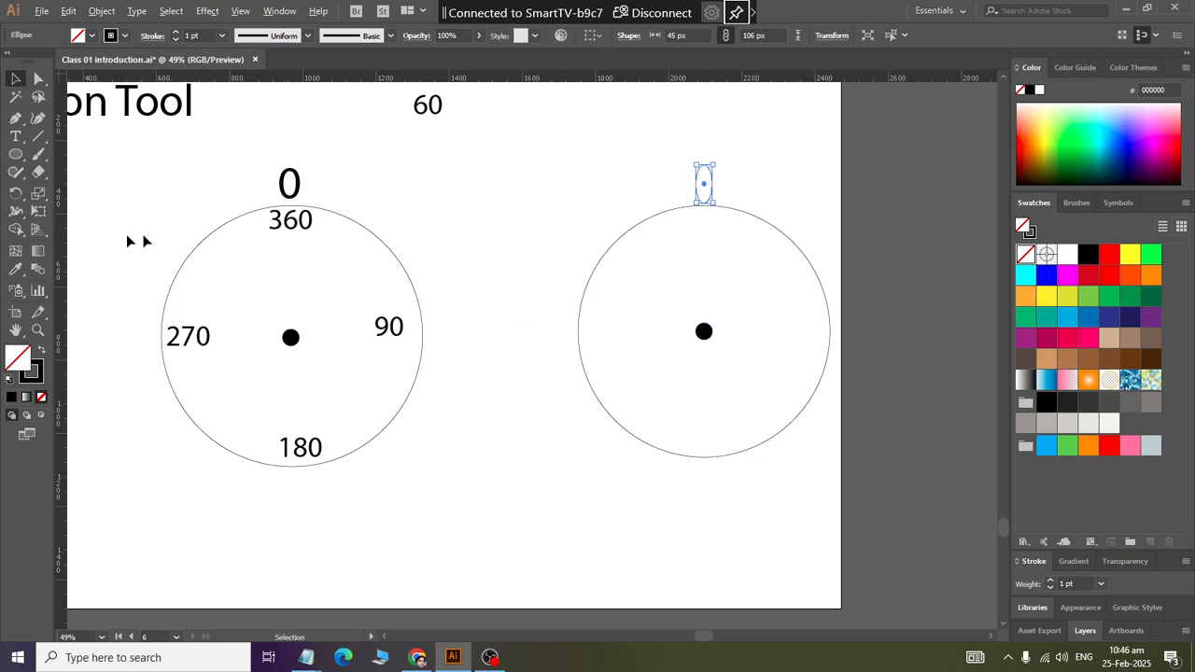
click(16, 198)
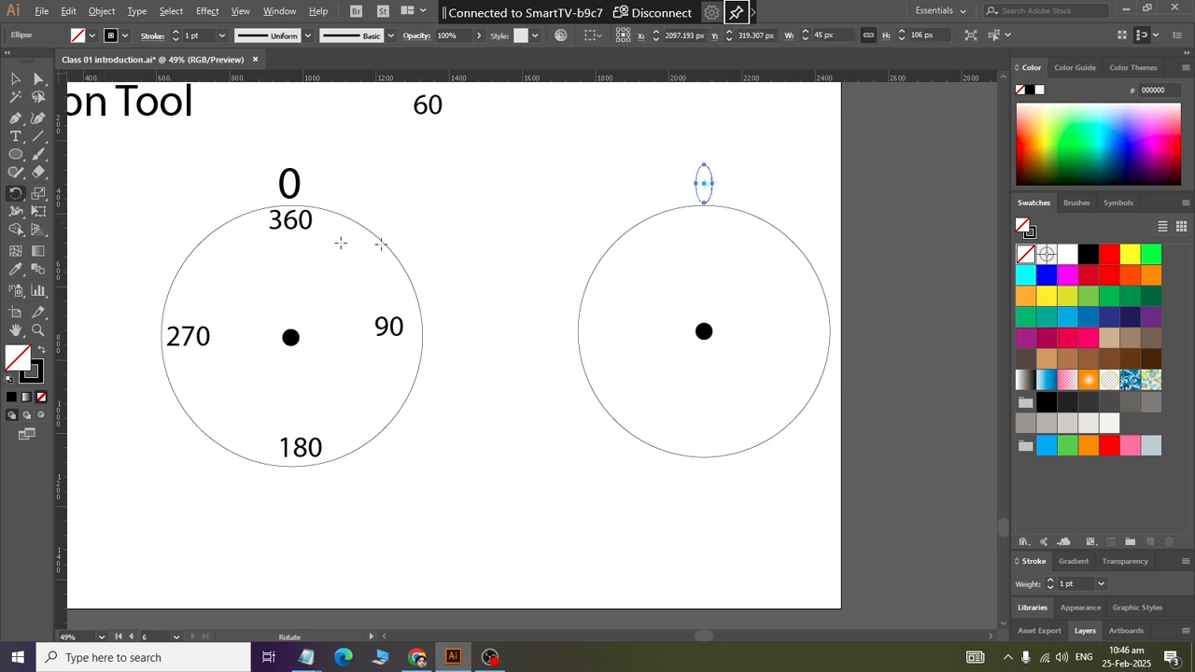
click(704, 331)
drag(705, 170, 643, 299)
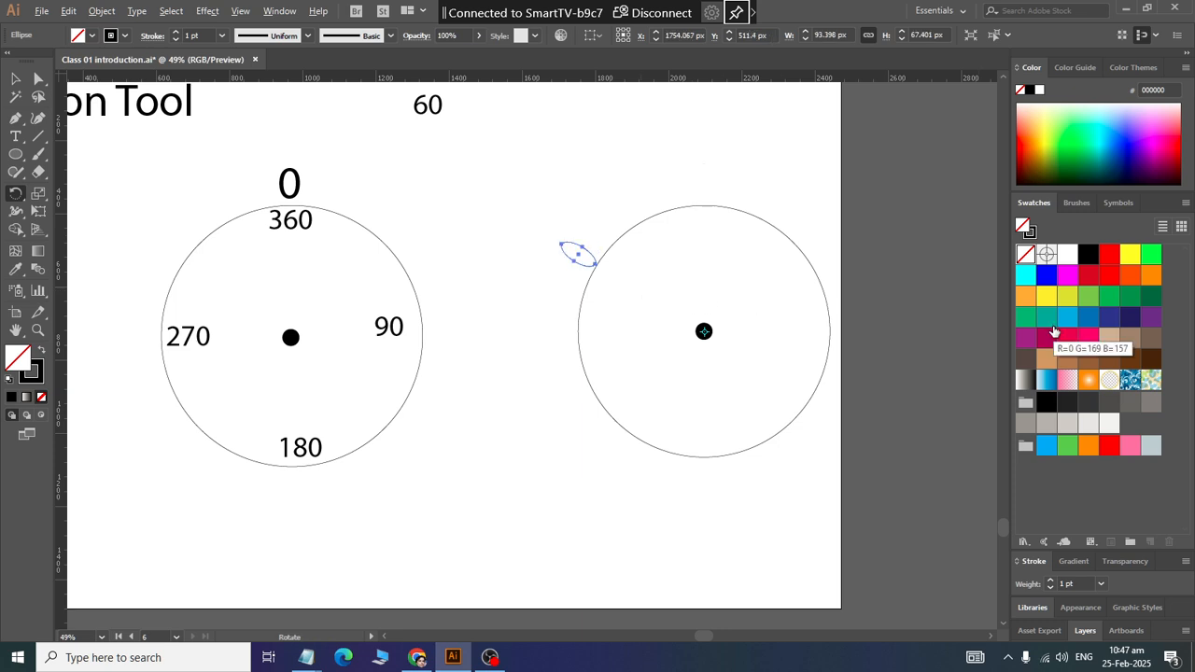
key(ctrl+z)
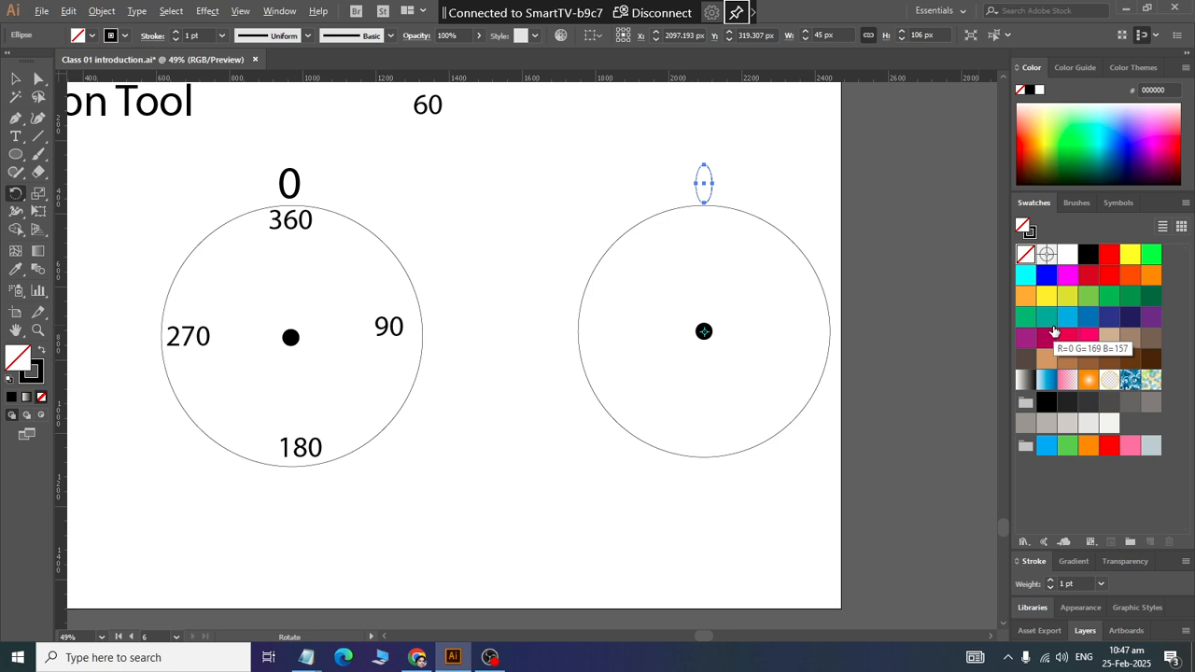
Step: Reselect the ellipse and preview a -60° rotation about the second circle's centre dot
click(16, 80)
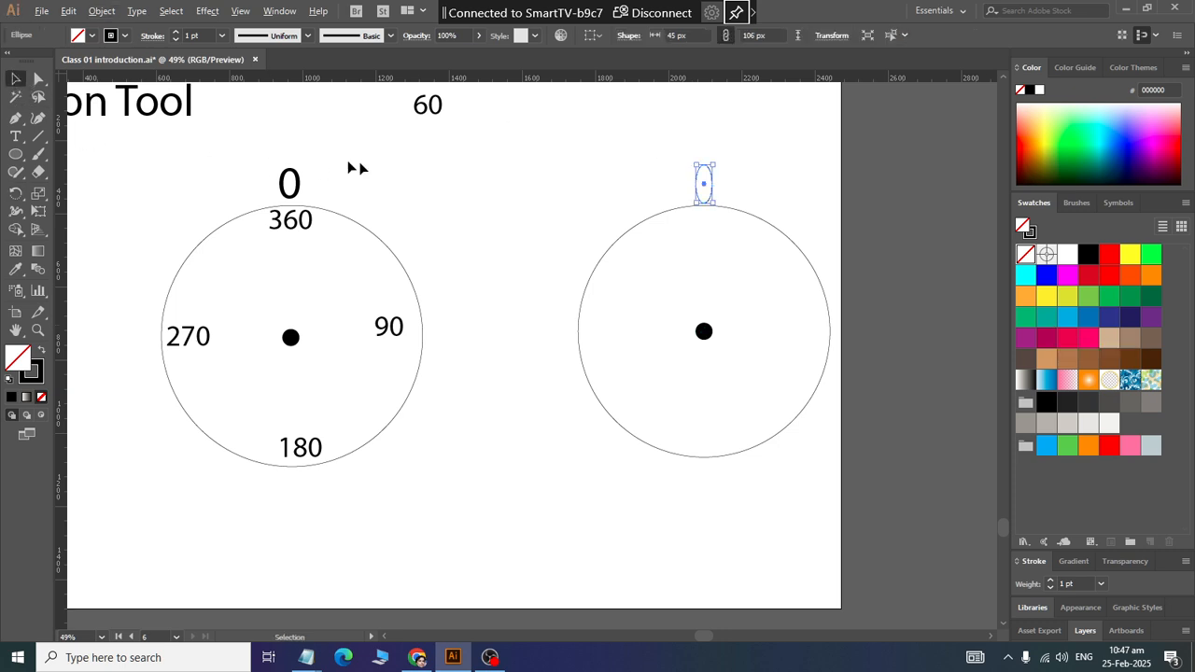
click(373, 175)
drag(677, 152, 739, 193)
click(16, 193)
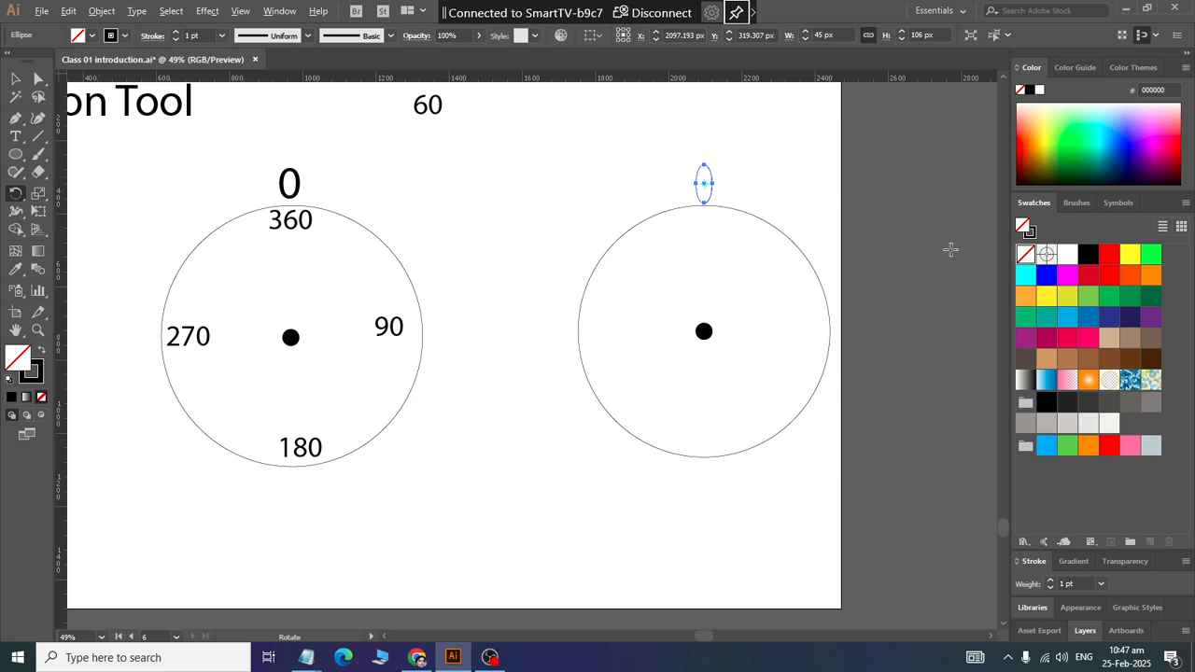
alt+click(703, 331)
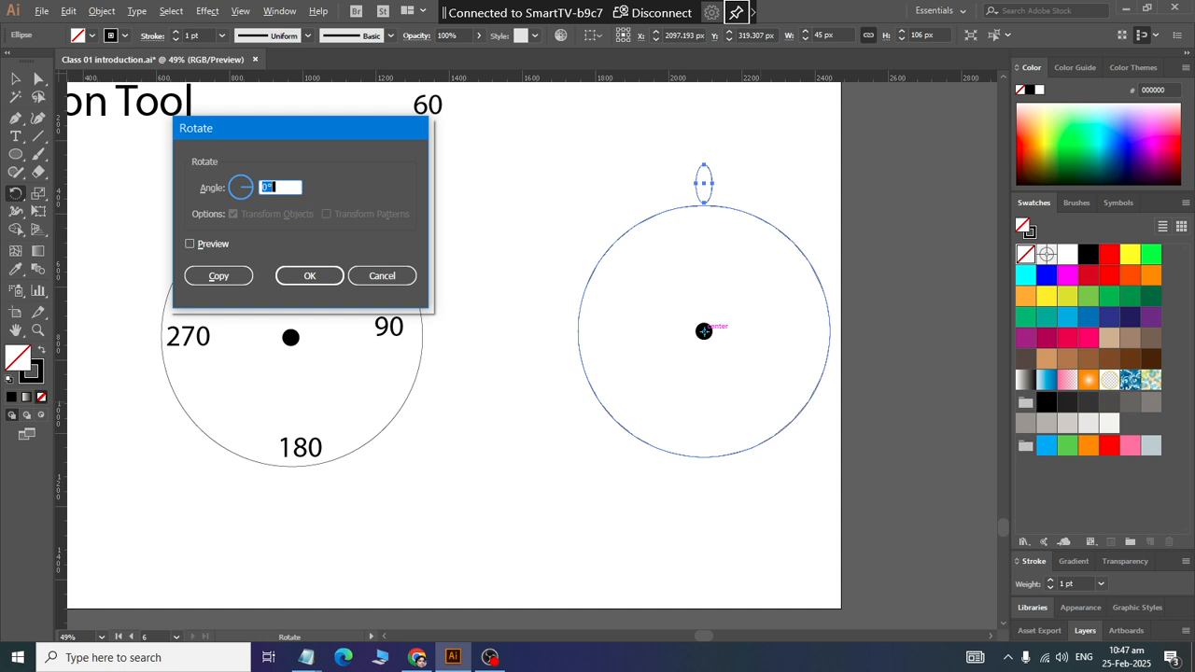
text(-60)
click(194, 243)
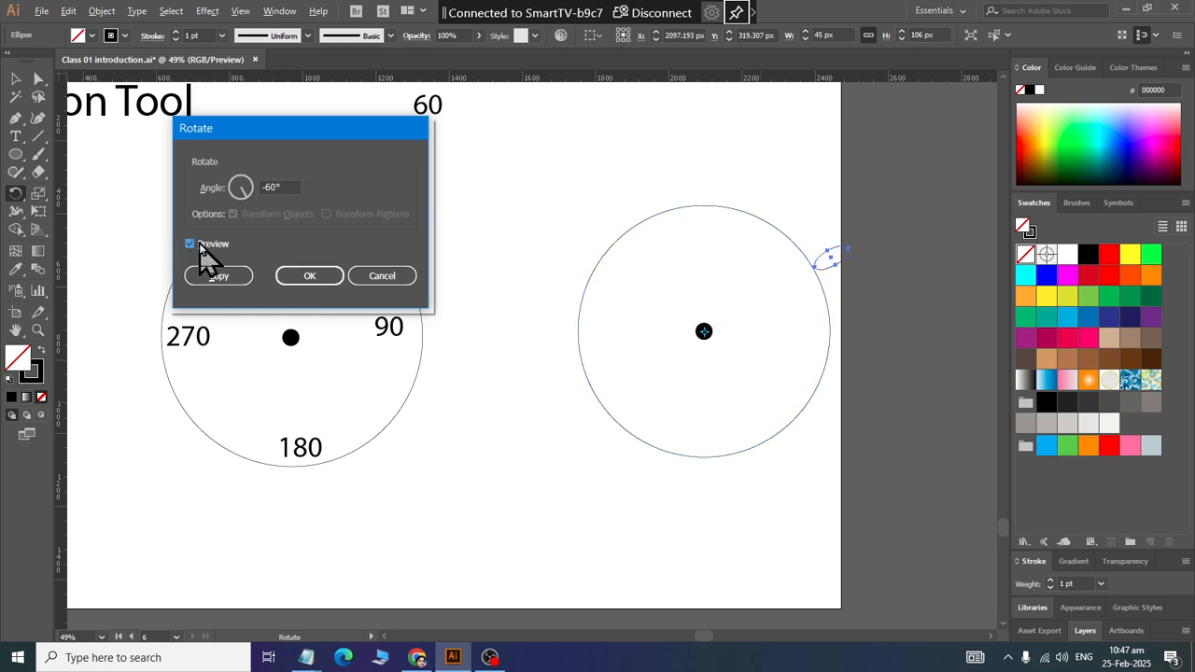
Step: Change the rotation angle to 60° and apply it to the ellipse itself, and undo the rotation
double_click(281, 186)
text(69)
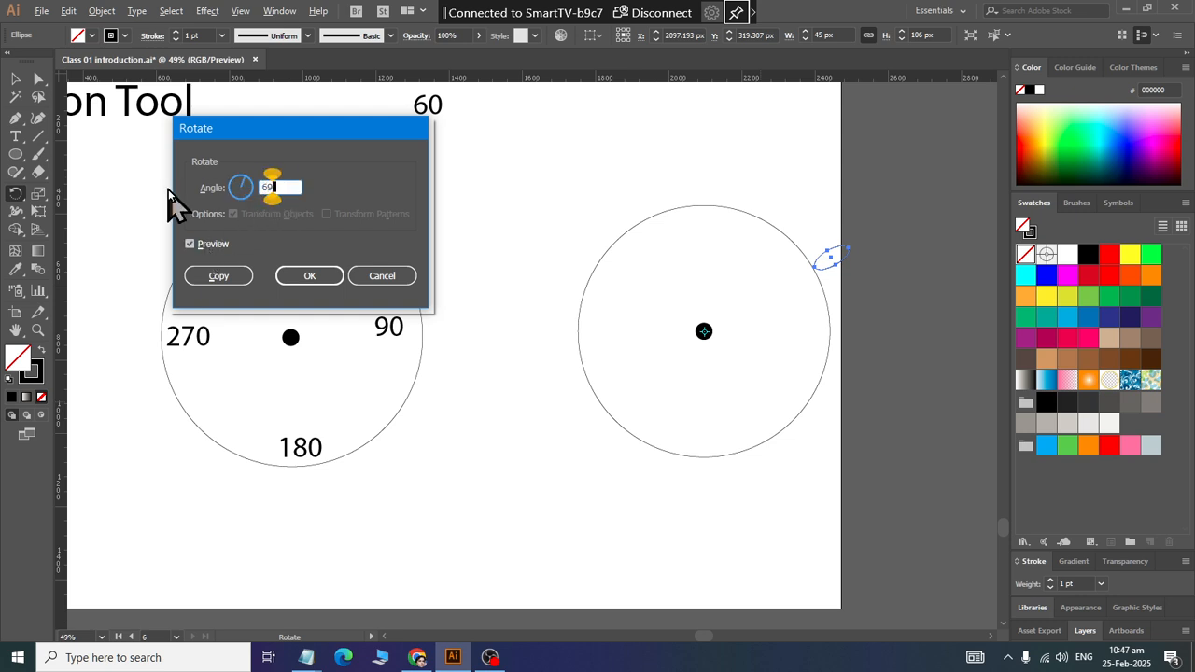
key(BackSpace)
text(0)
key(Tab)
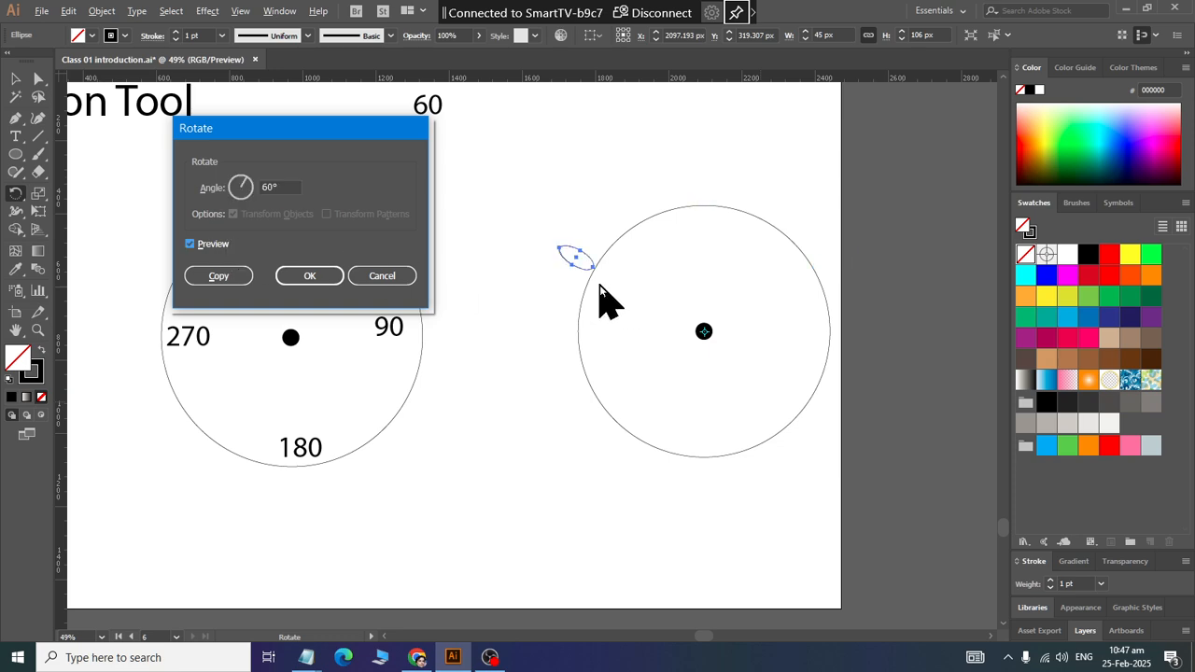
click(311, 277)
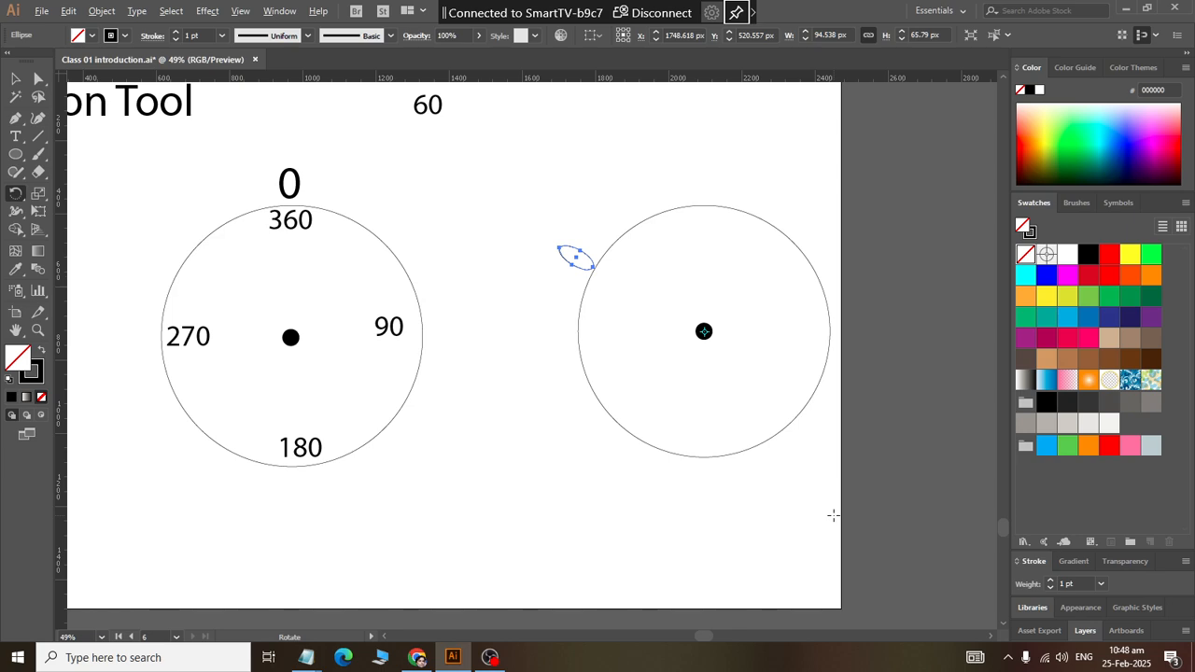
key(ctrl+d)
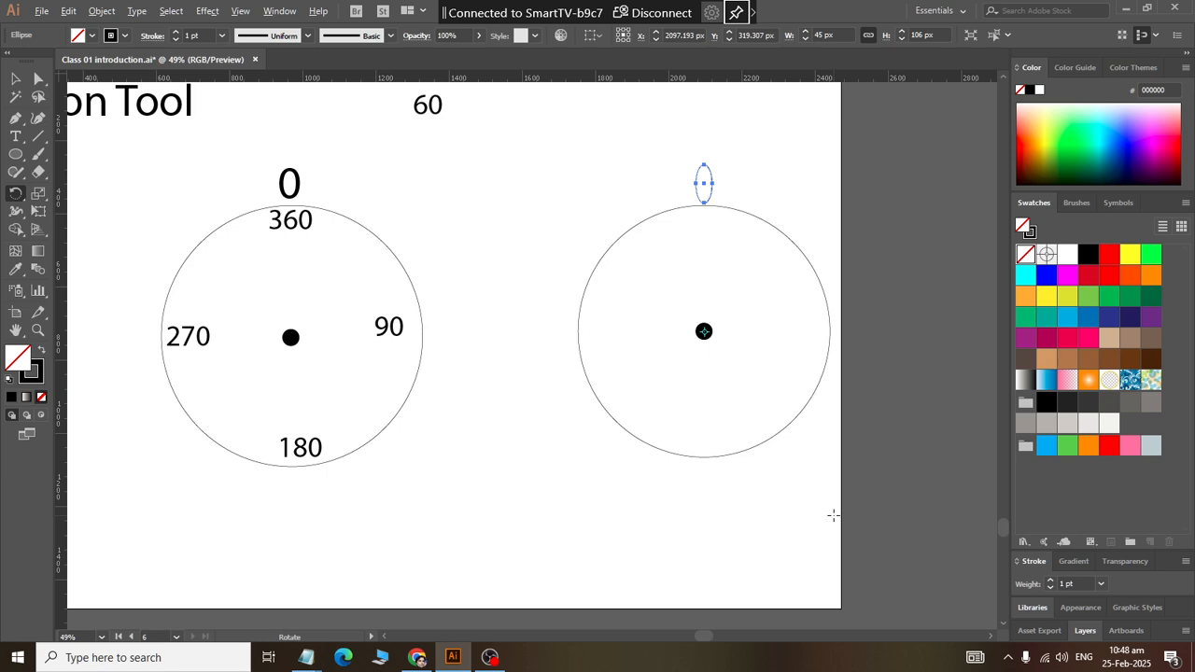
Step: Reselect the upright ellipse and set up a rotation of -60° about the second circle's centre dot
click(15, 78)
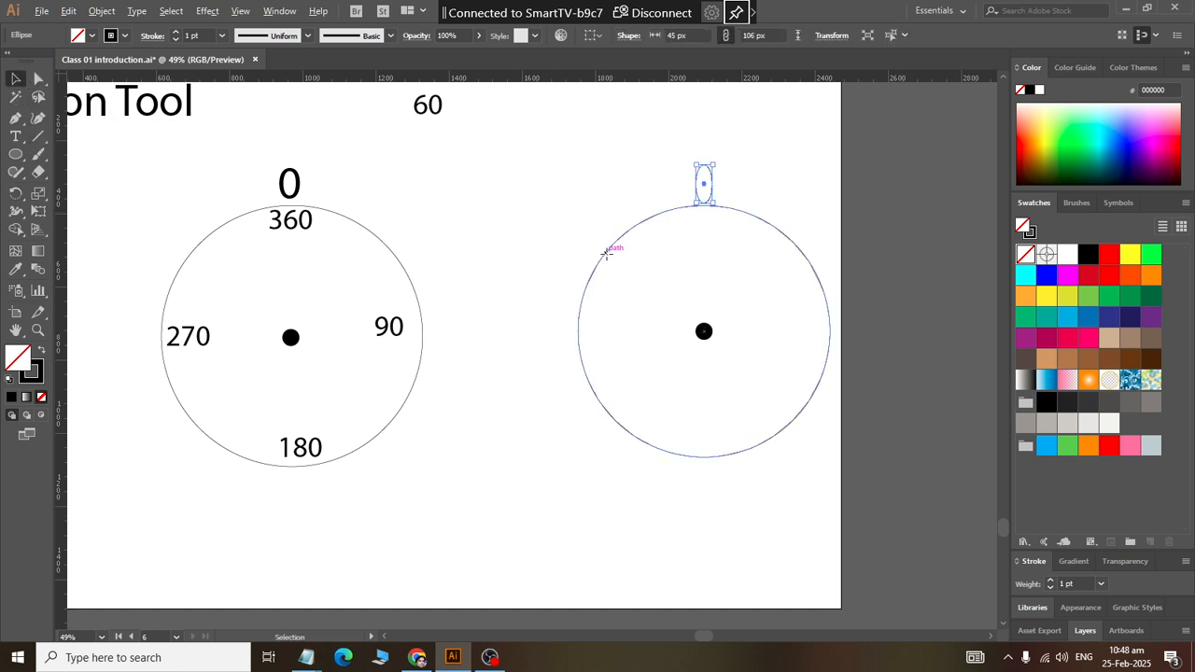
click(608, 250)
drag(632, 144, 765, 209)
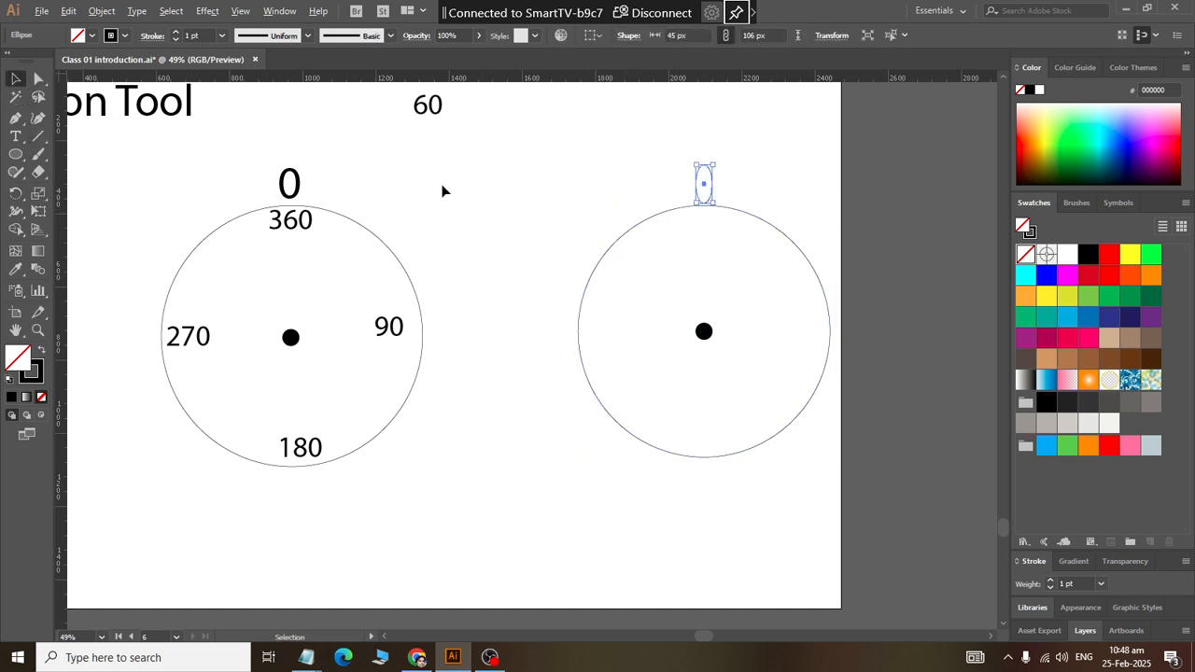
click(17, 193)
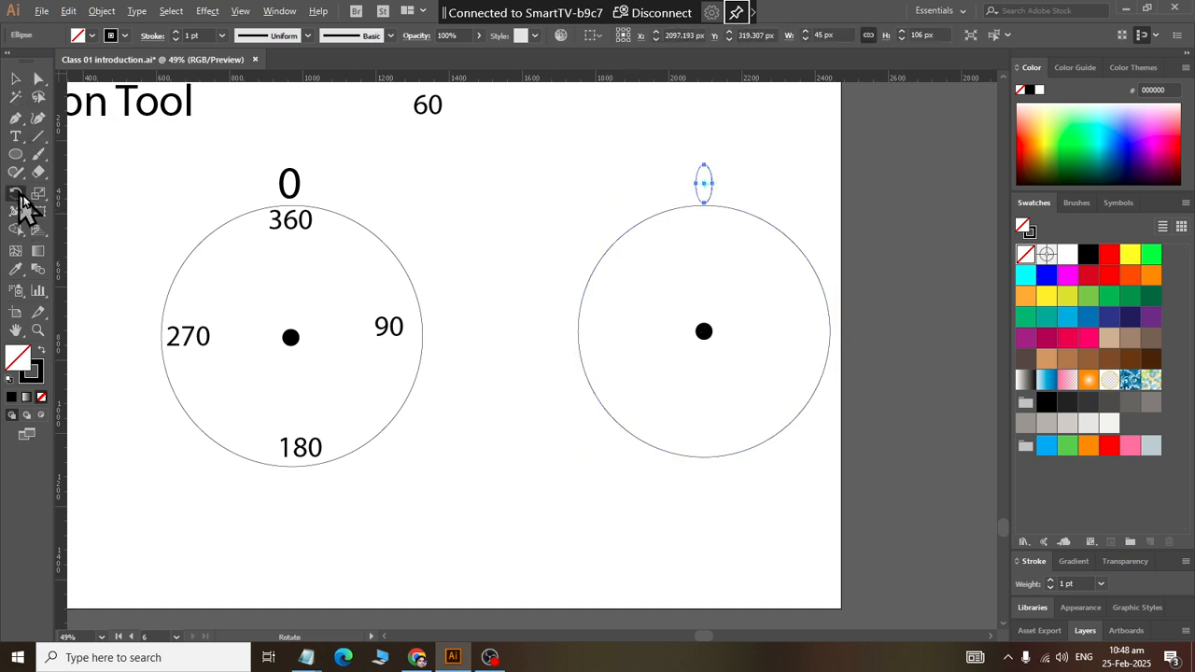
alt+click(703, 331)
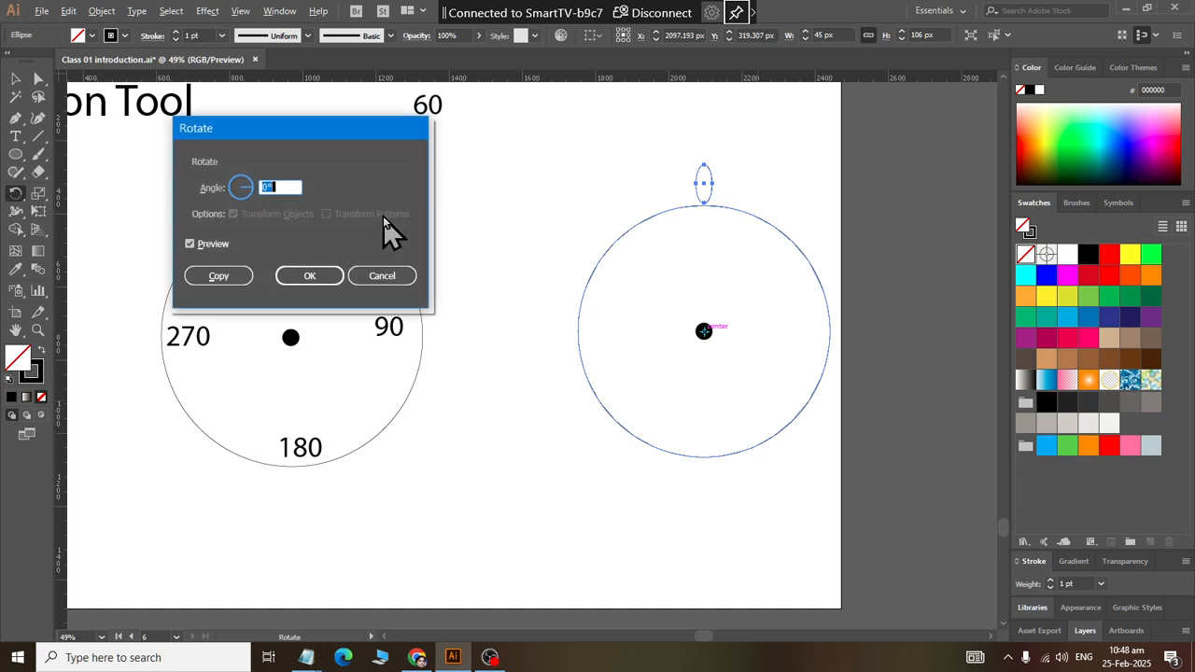
text(-60)
Step: Check the rotation preview off and on and create a rotated copy of the ellipse, and undo that copy
click(211, 243)
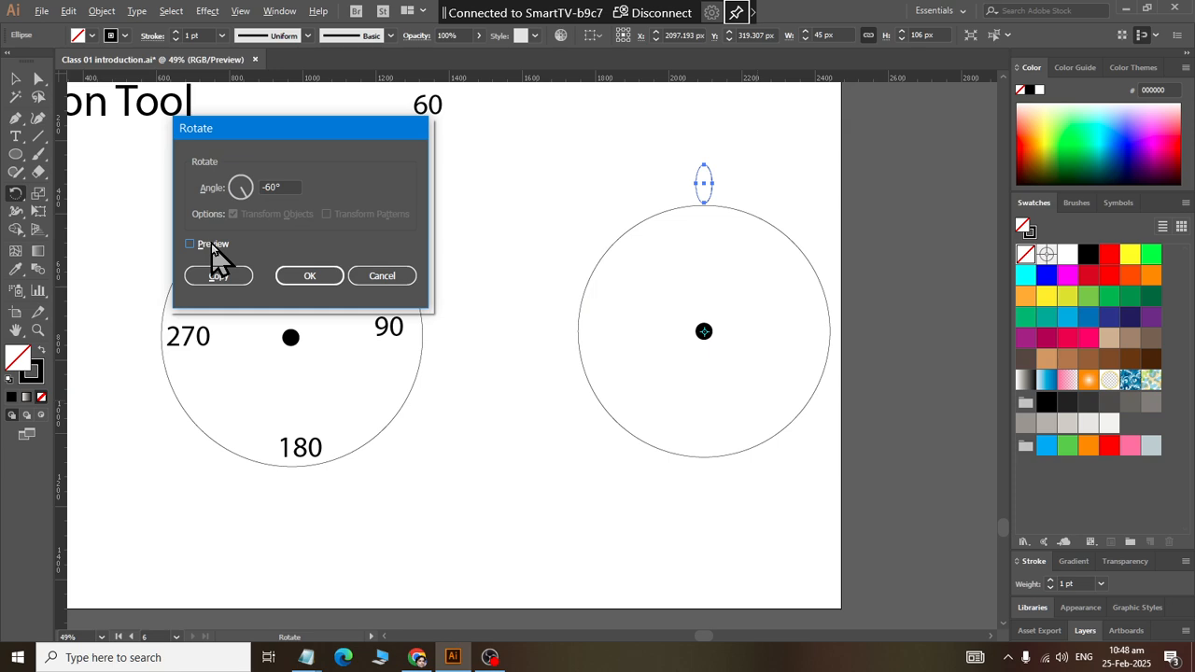
click(211, 242)
click(196, 243)
click(210, 245)
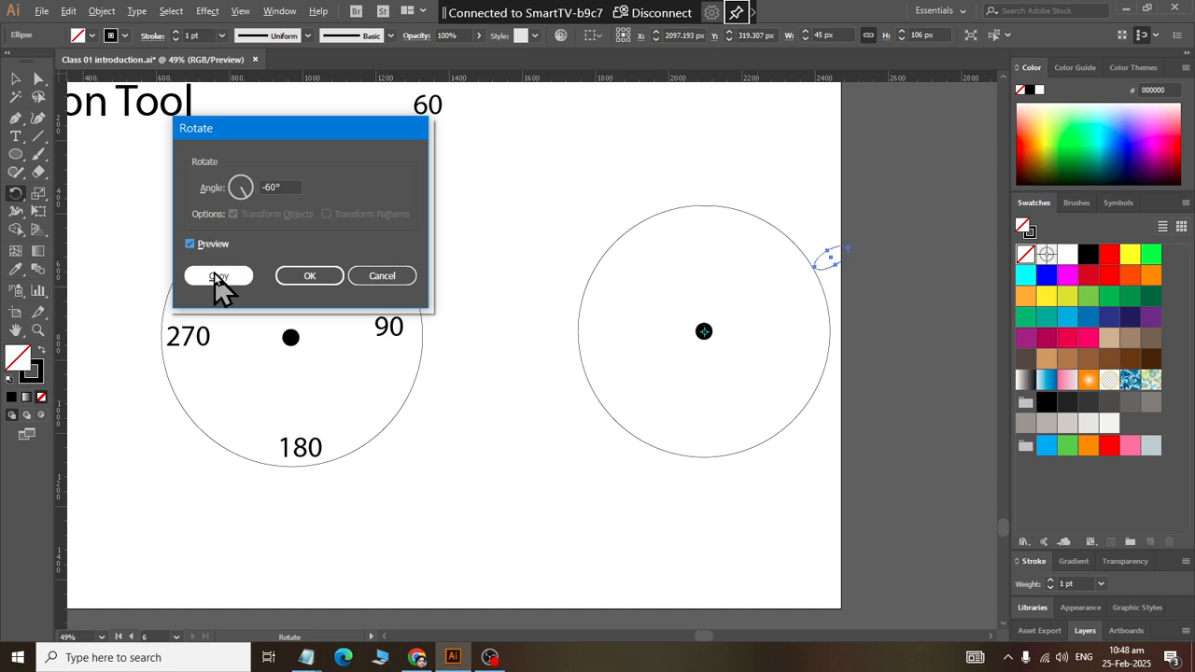
click(218, 278)
click(15, 80)
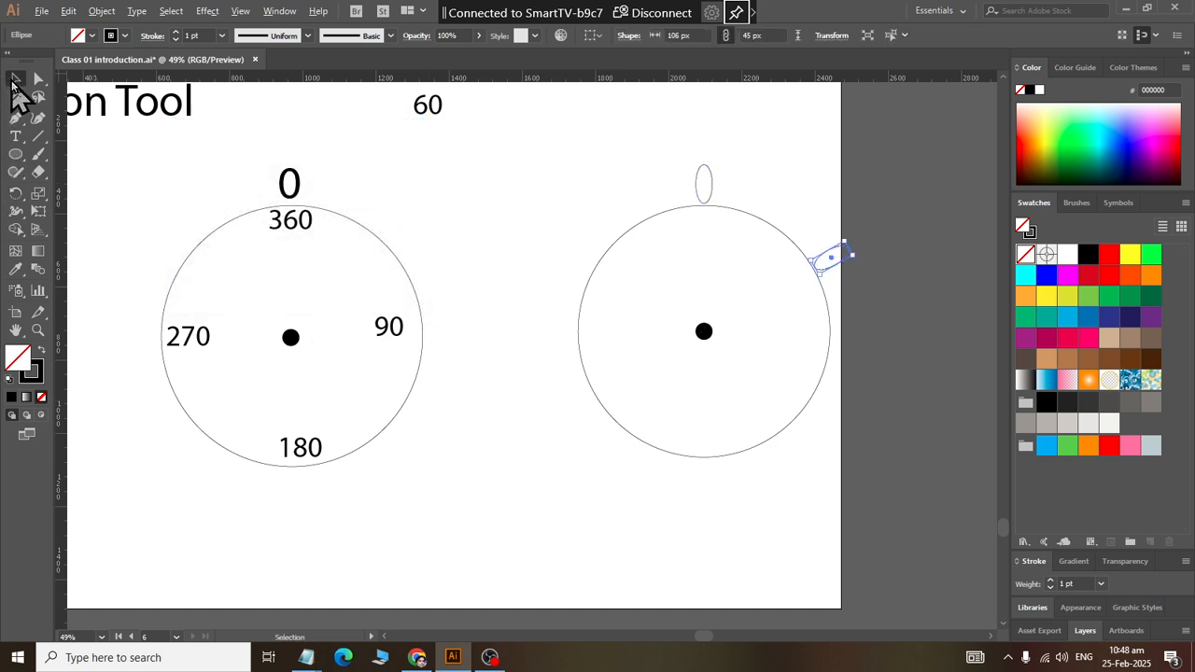
click(539, 231)
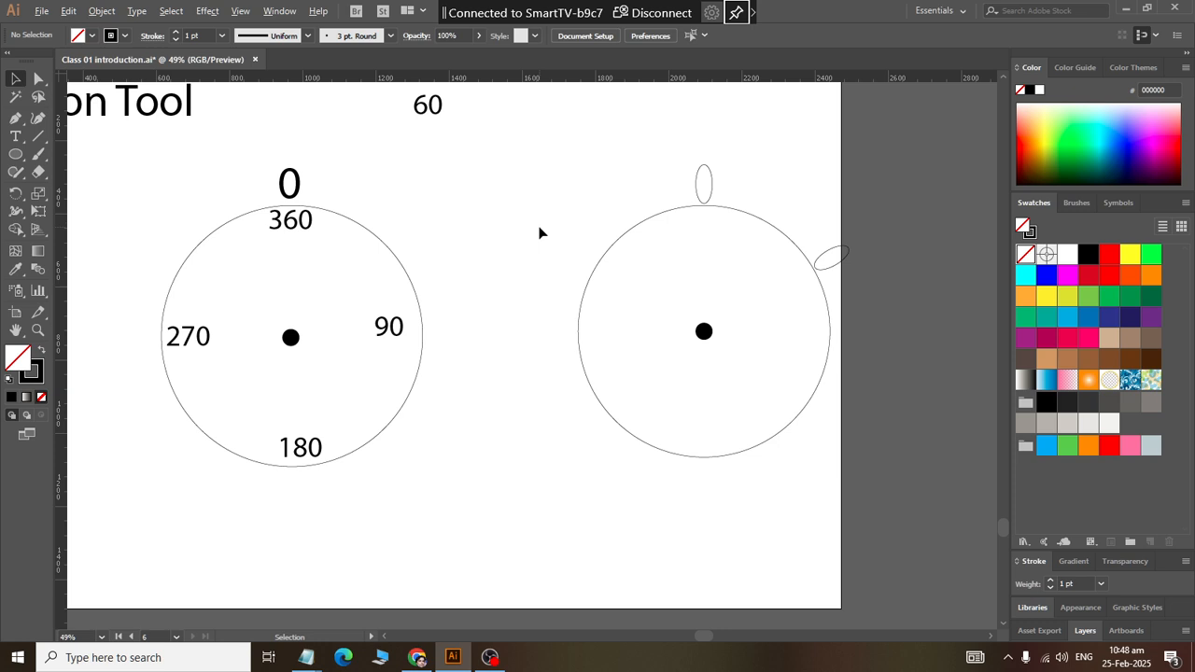
key(ctrl+z)
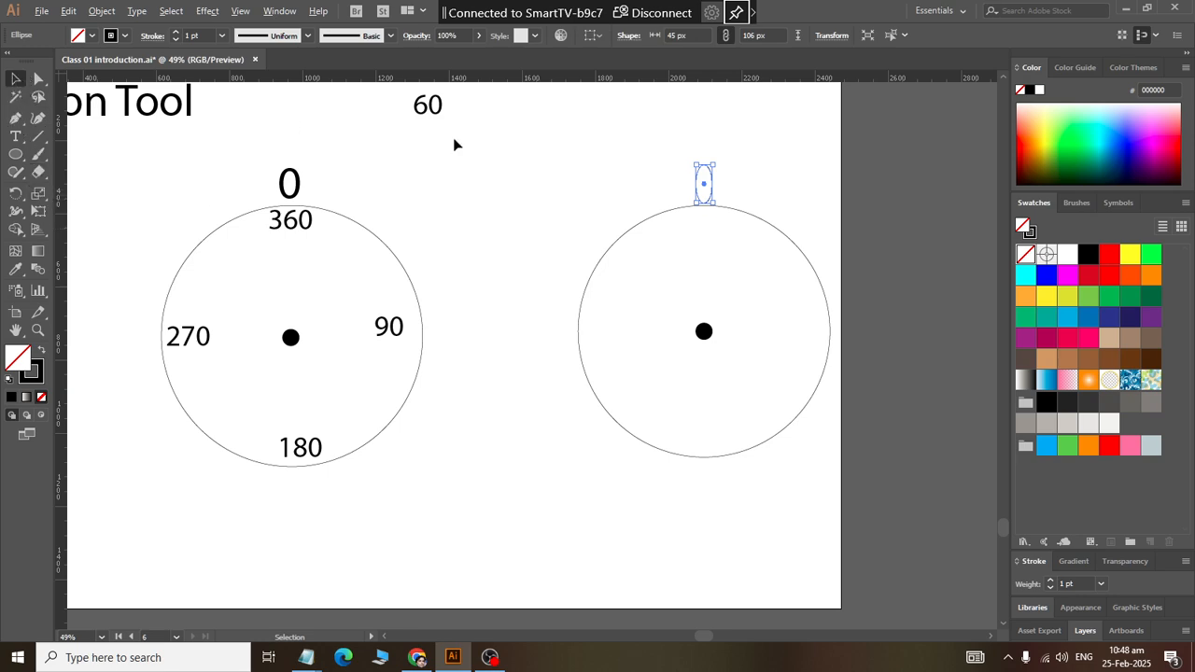
Step: Reselect the ellipse and create a copy rotated 60° about the second circle's centre dot
click(678, 177)
drag(677, 182, 720, 195)
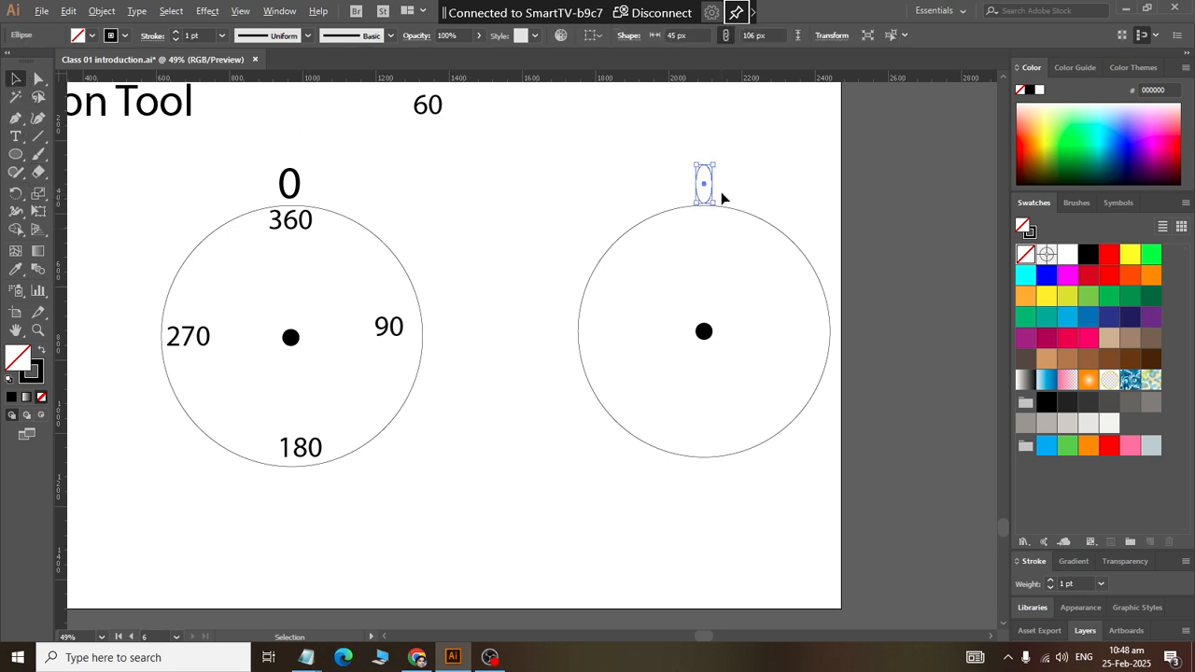
click(16, 193)
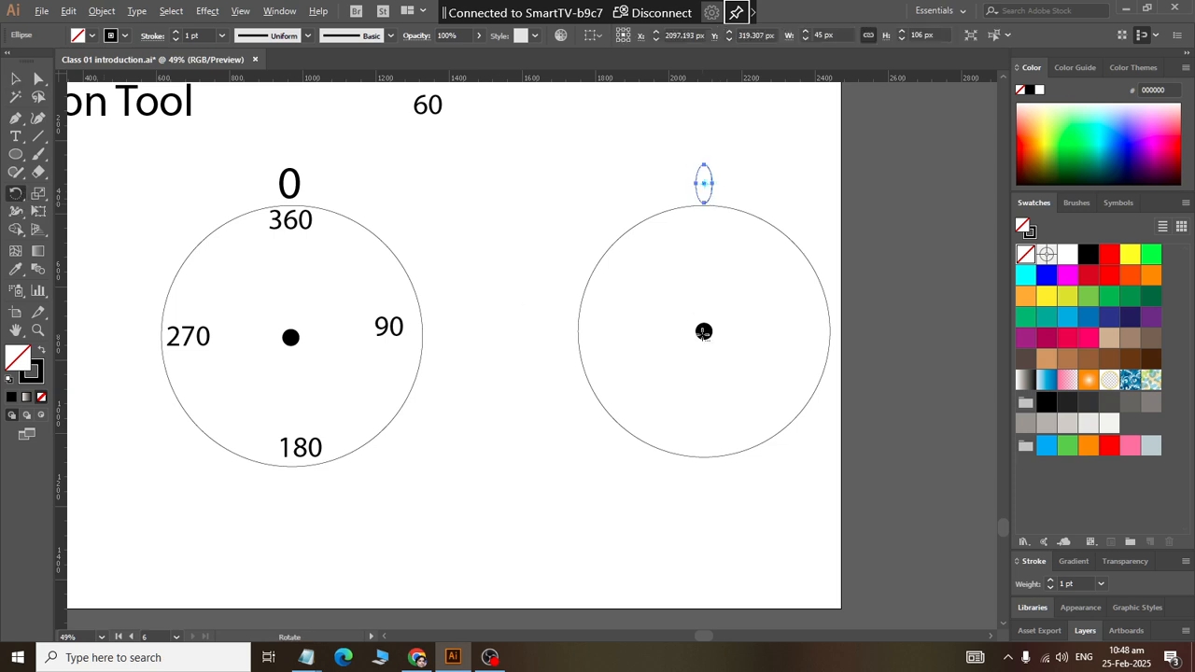
alt+click(704, 332)
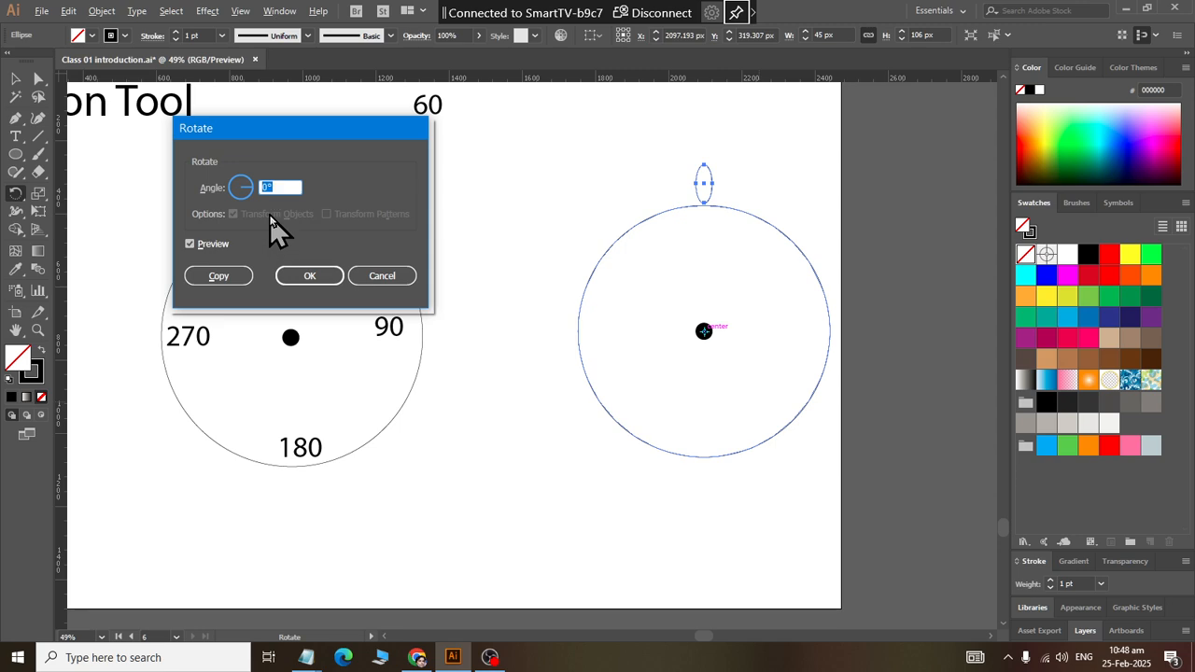
text(60)
click(226, 274)
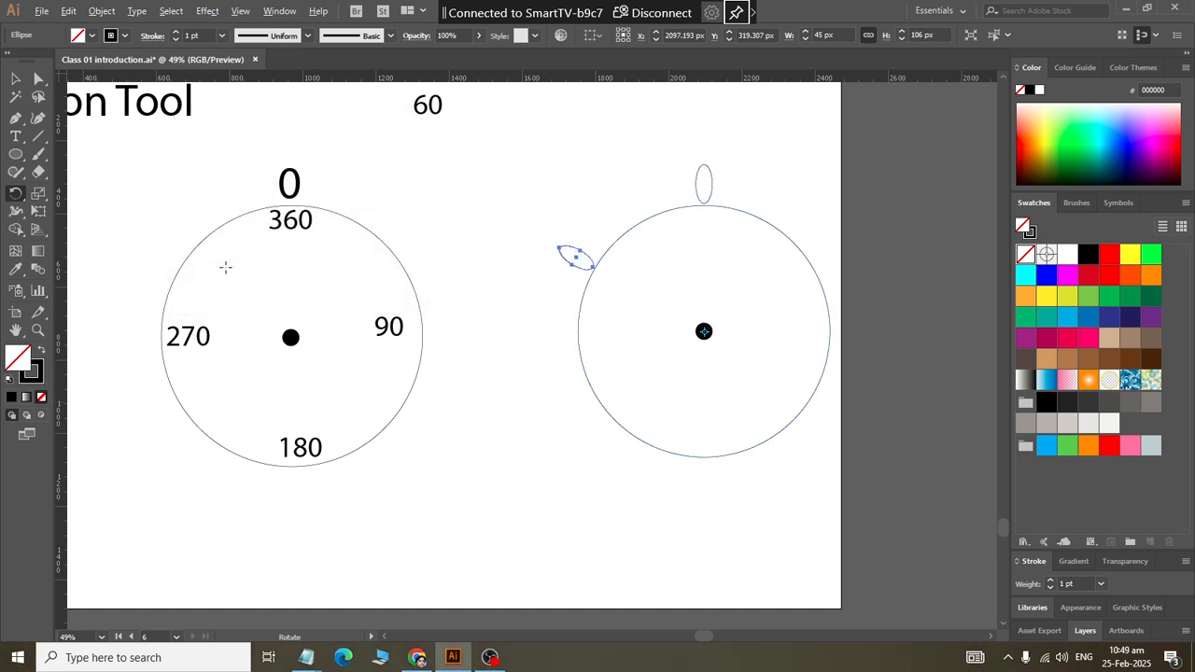
Step: Repeat the 60° rotated copy until six ellipses ring the second circle, and deselect the artwork
key(ctrl+d)
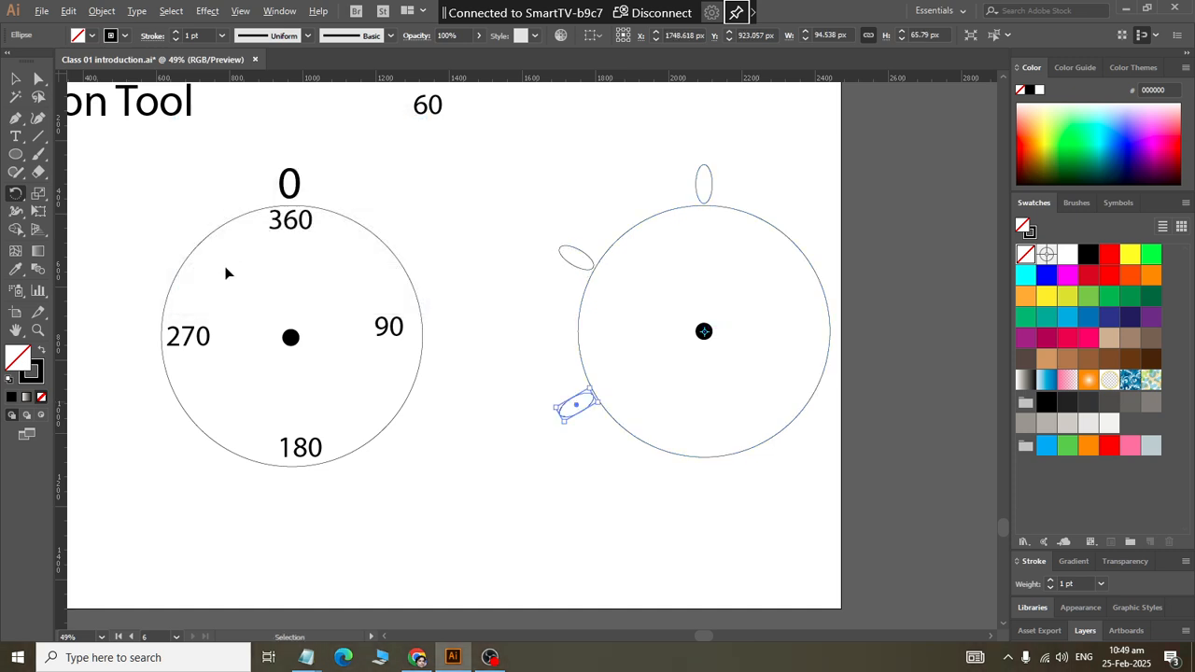
key(ctrl+d)
key(ctrl+d)
key(ctrl+d)
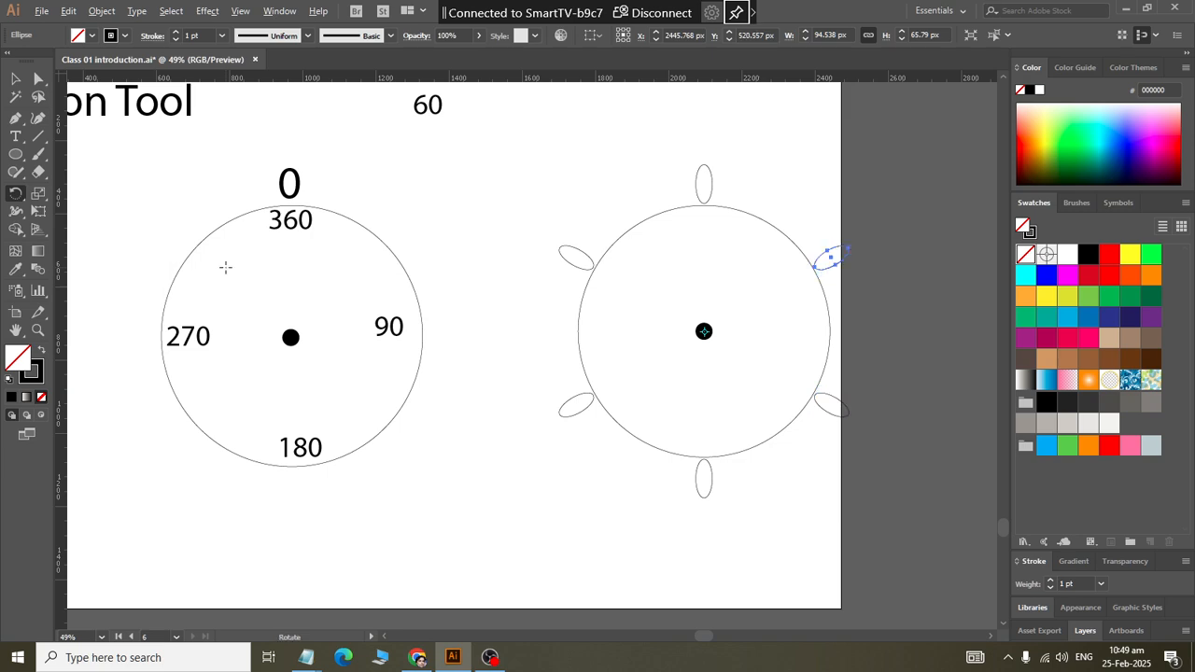
click(16, 80)
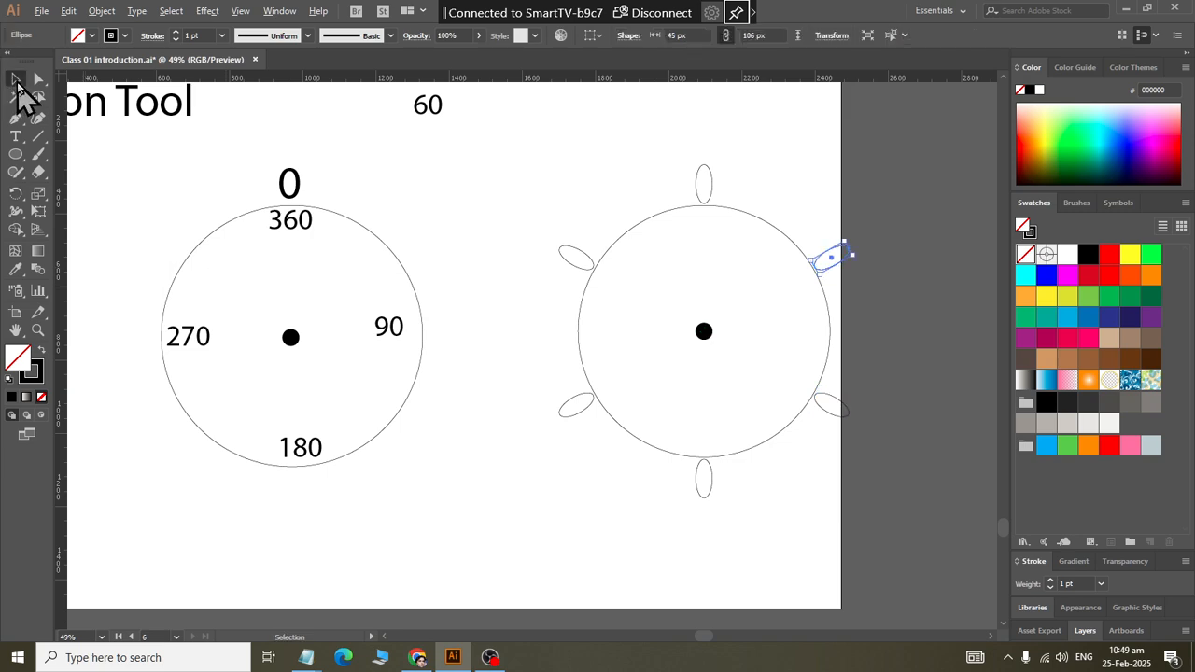
click(524, 312)
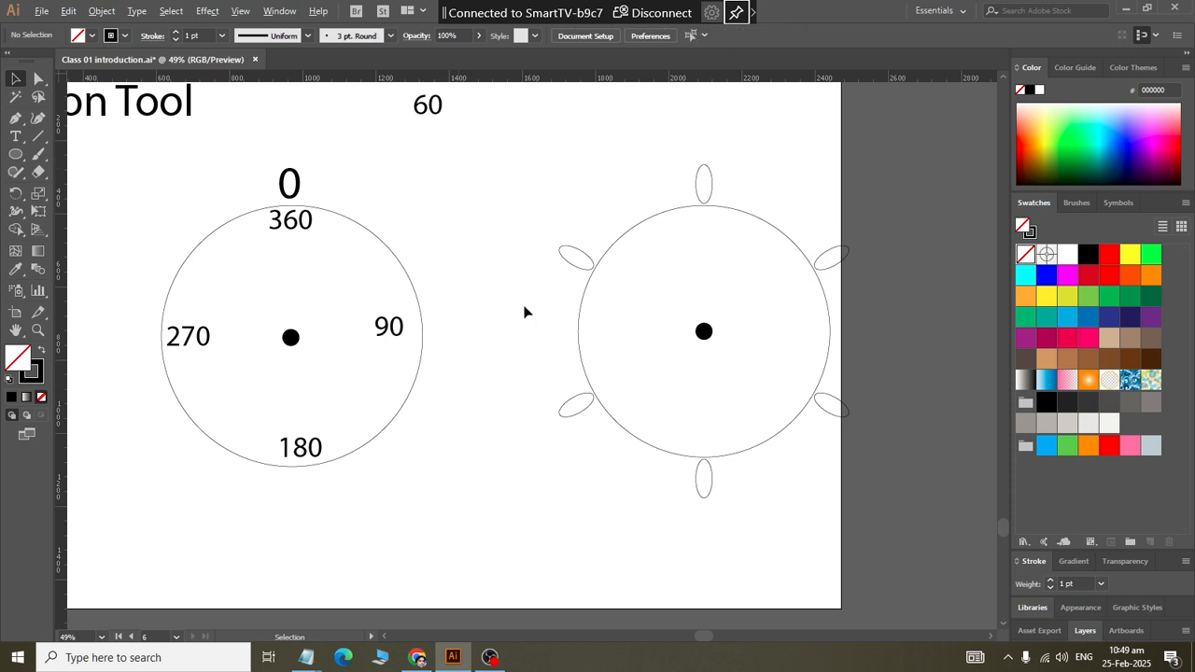
Step: Undo all the 60° rotated copies, back to the single upright ellipse
key(ctrl+z)
key(ctrl+z)
key(ctrl+z)
key(ctrl+z)
key(ctrl+z)
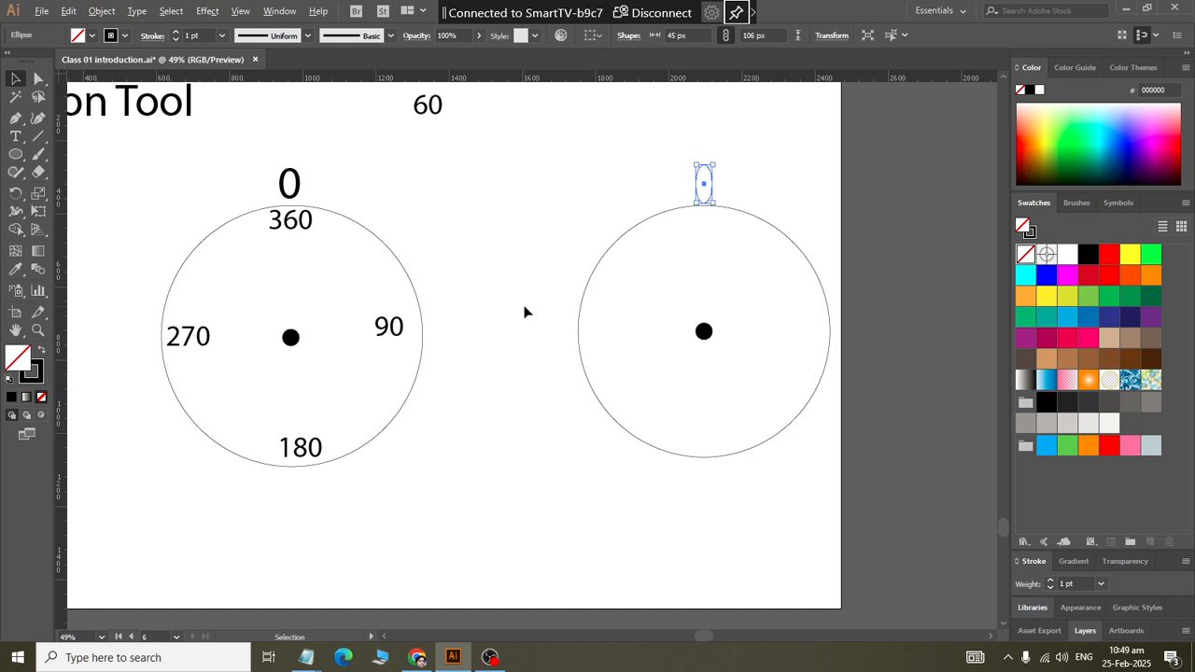
Step: Run calc to open Calculator, divide 360 by 15, and close it again
key(super+r)
text(calc)
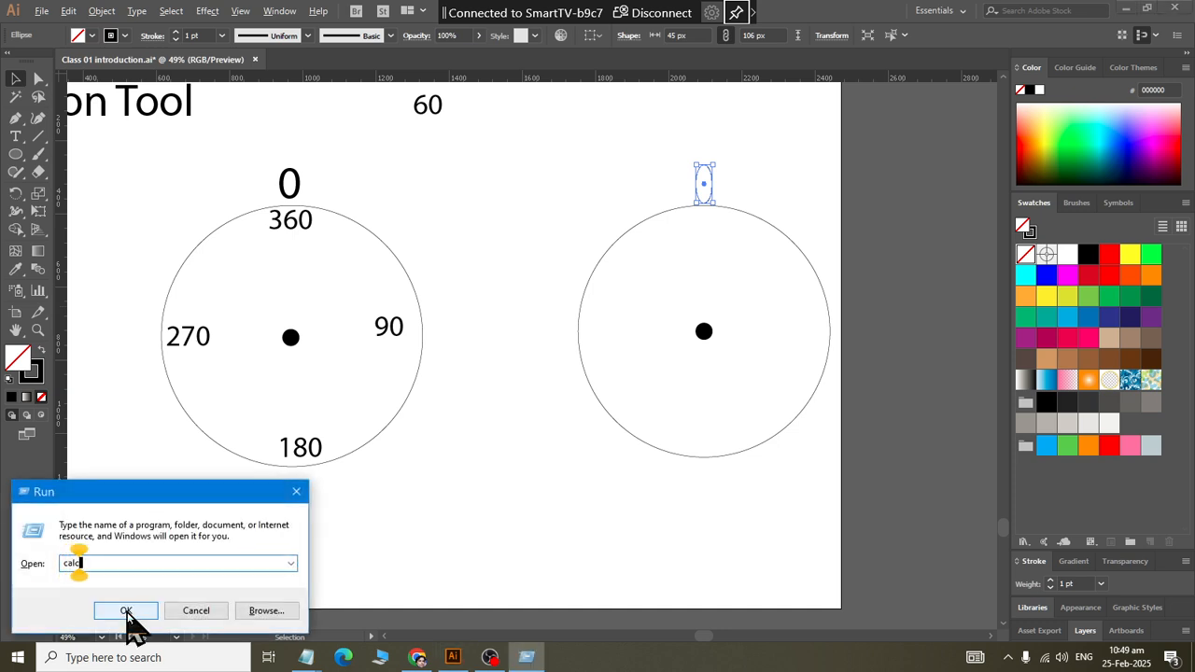
key(Return)
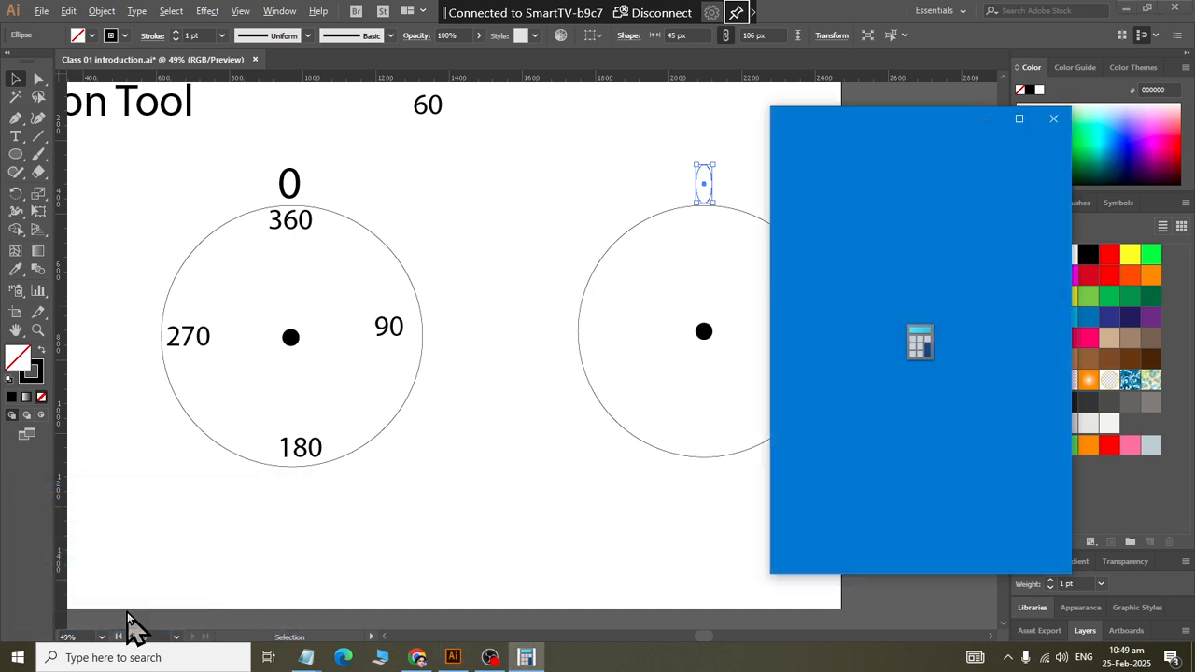
text(360/15)
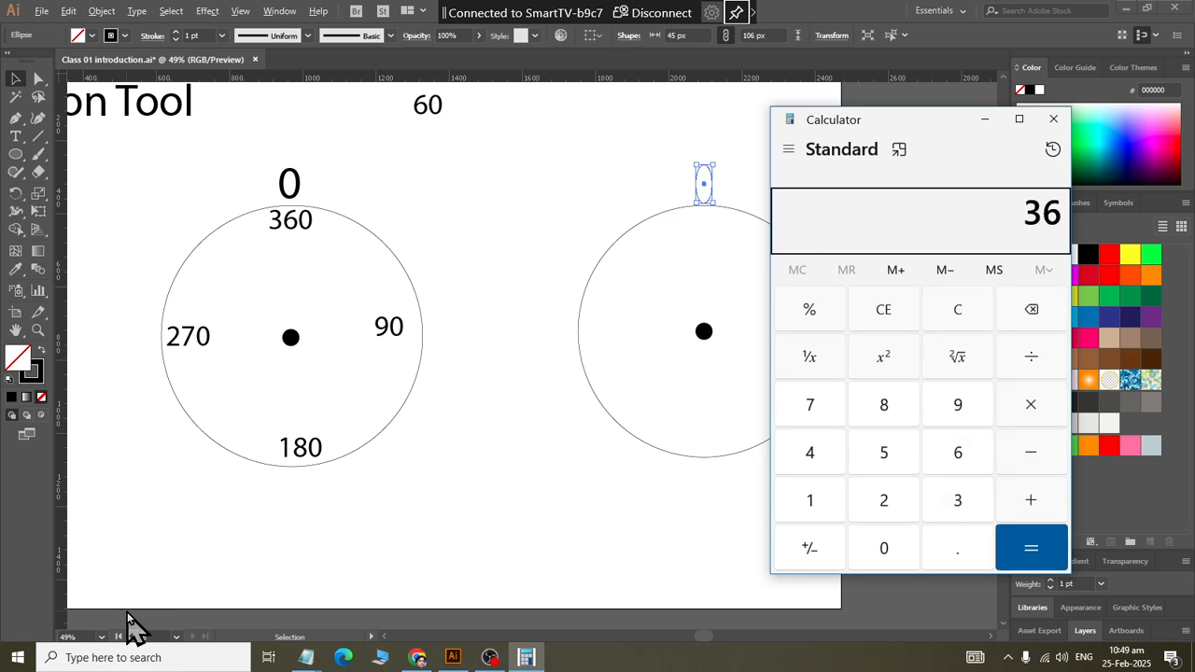
key(Return)
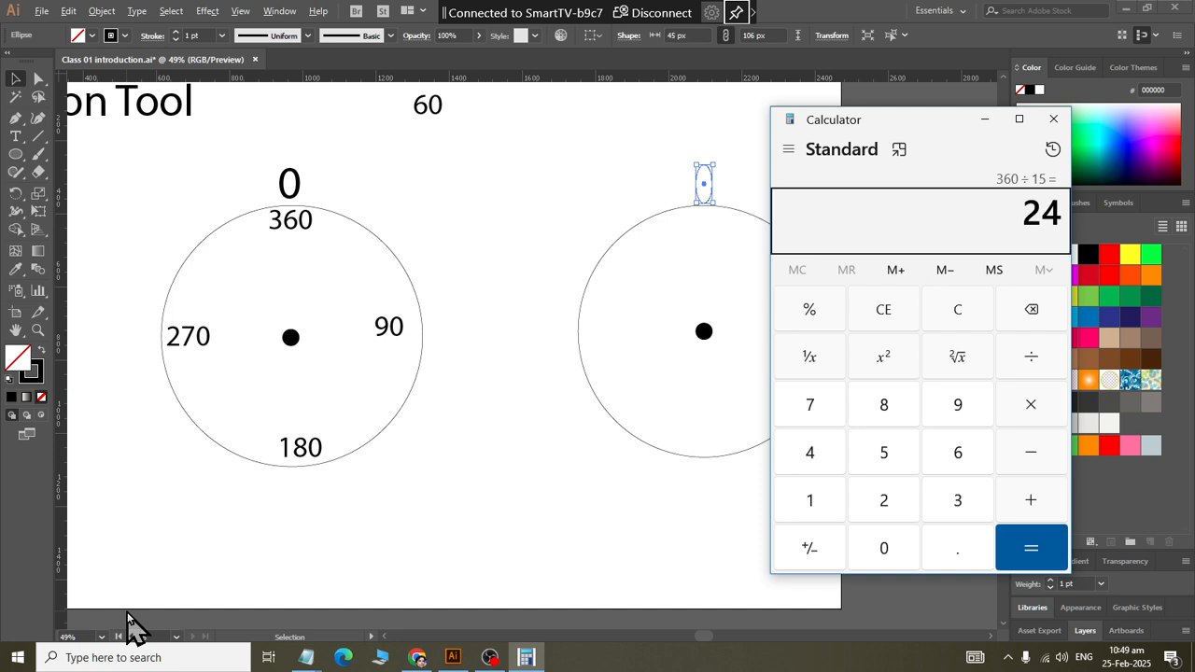
key(alt+F4)
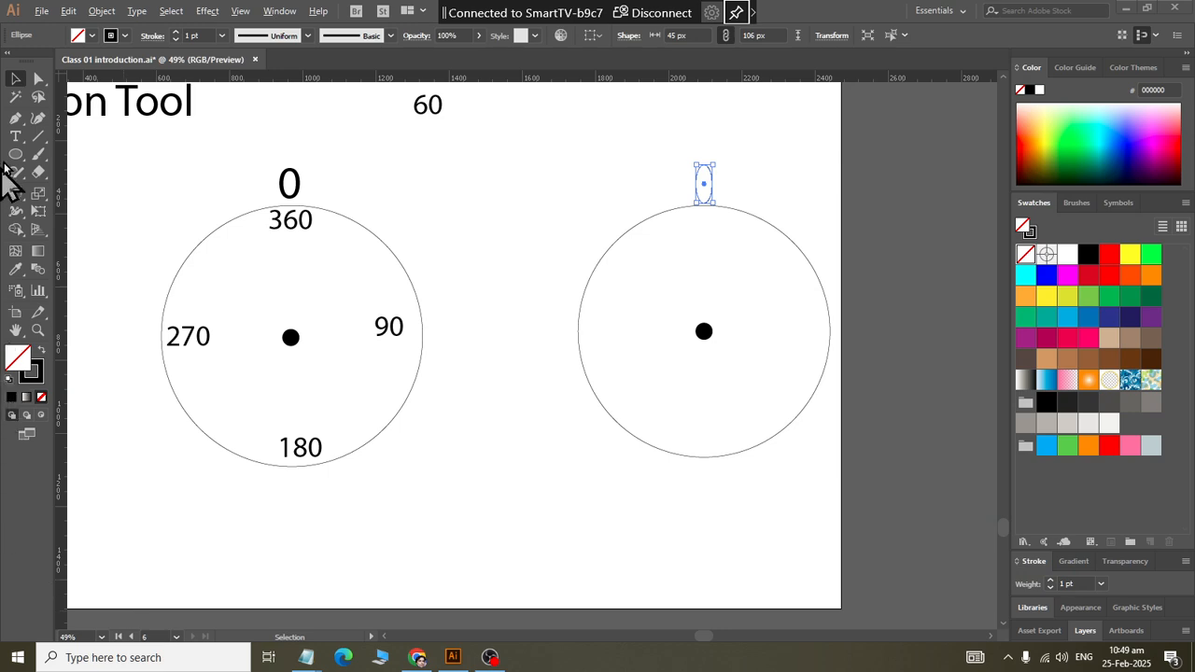
Step: Create a rotated copy of the ellipse about the second circle's centre dot, using an angle of 360/15
drag(607, 122, 808, 190)
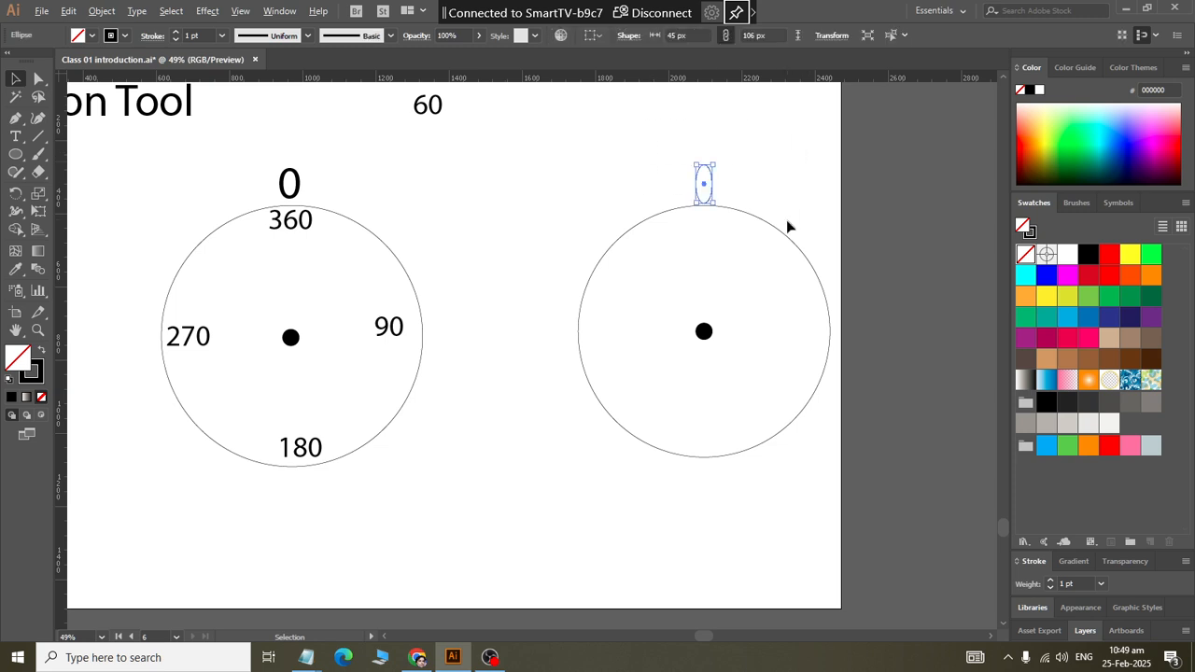
click(15, 194)
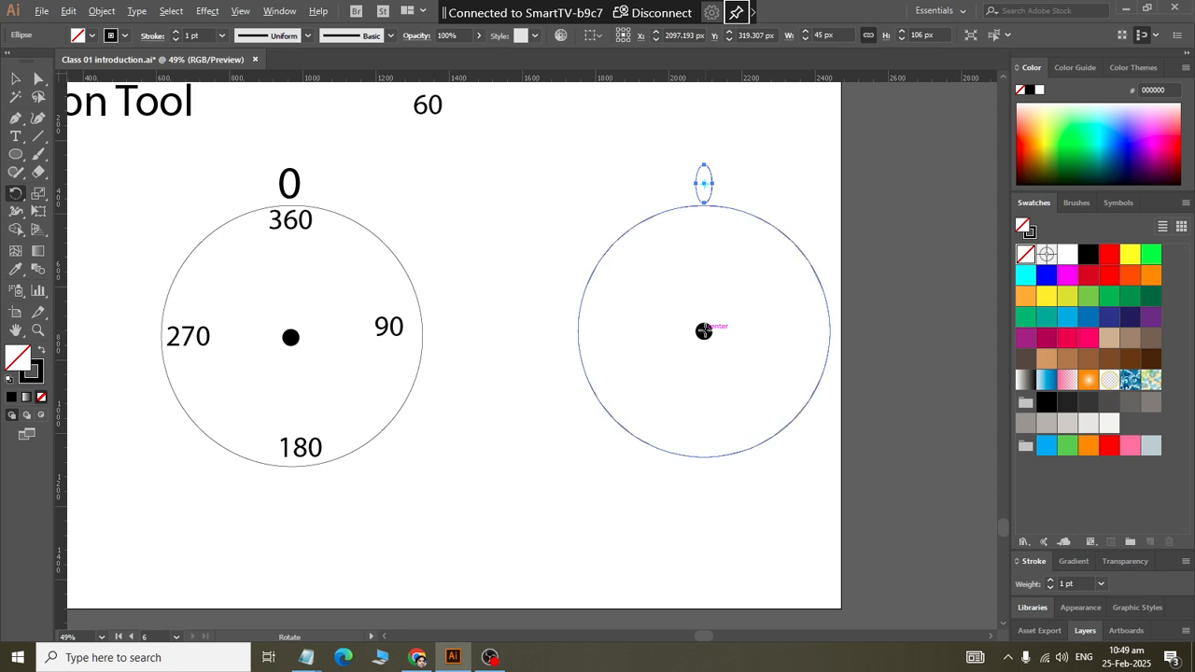
alt+click(704, 331)
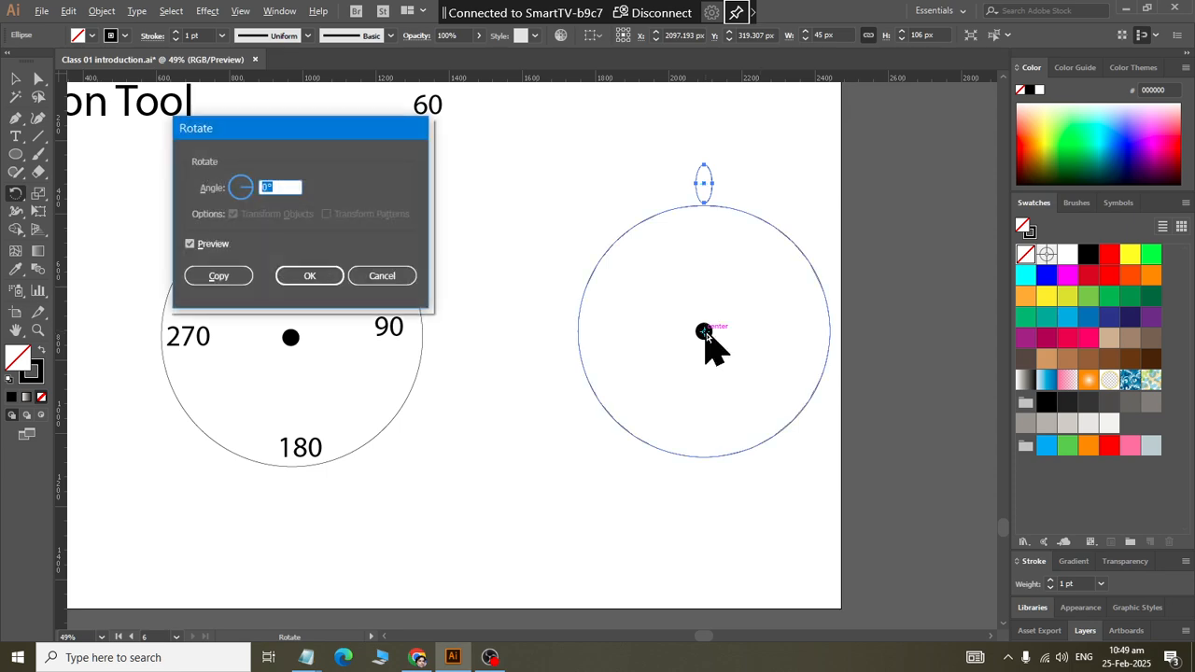
text(360/)
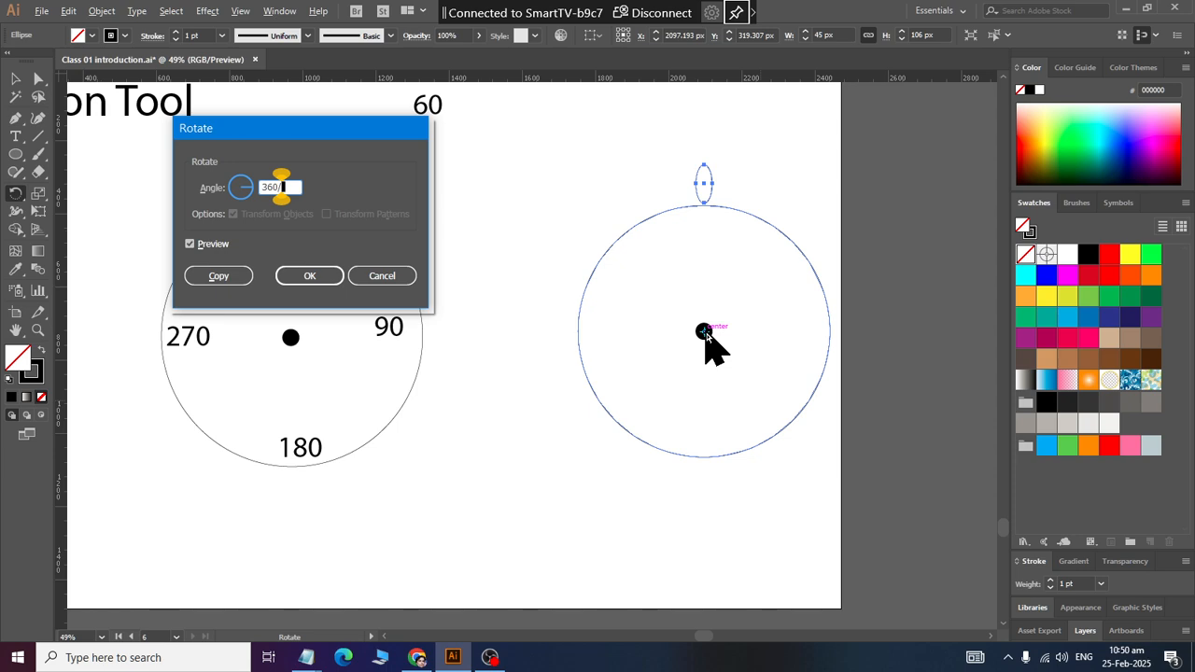
text(15)
click(231, 275)
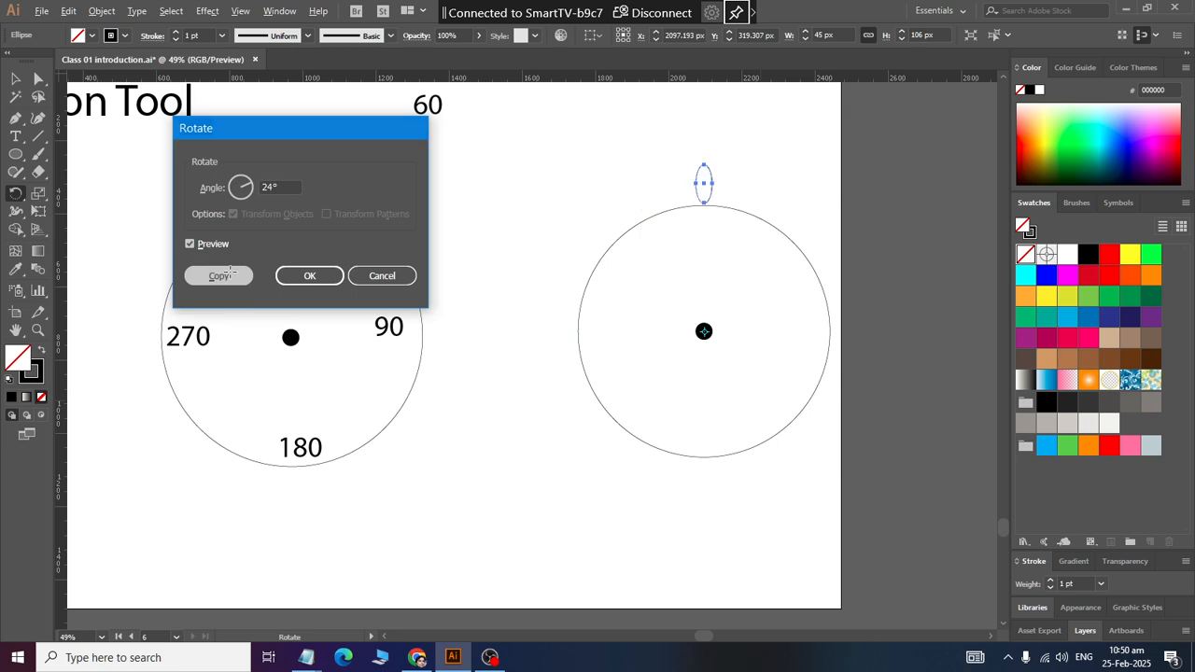
Step: Repeat the rotated copy until 15 ellipses are evenly spaced around the second circle
key(ctrl+d)
key(ctrl+d)
key(ctrl+d)
key(ctrl+d)
key(ctrl+d)
key(ctrl+d)
key(ctrl+d)
key(ctrl+d)
key(ctrl+d)
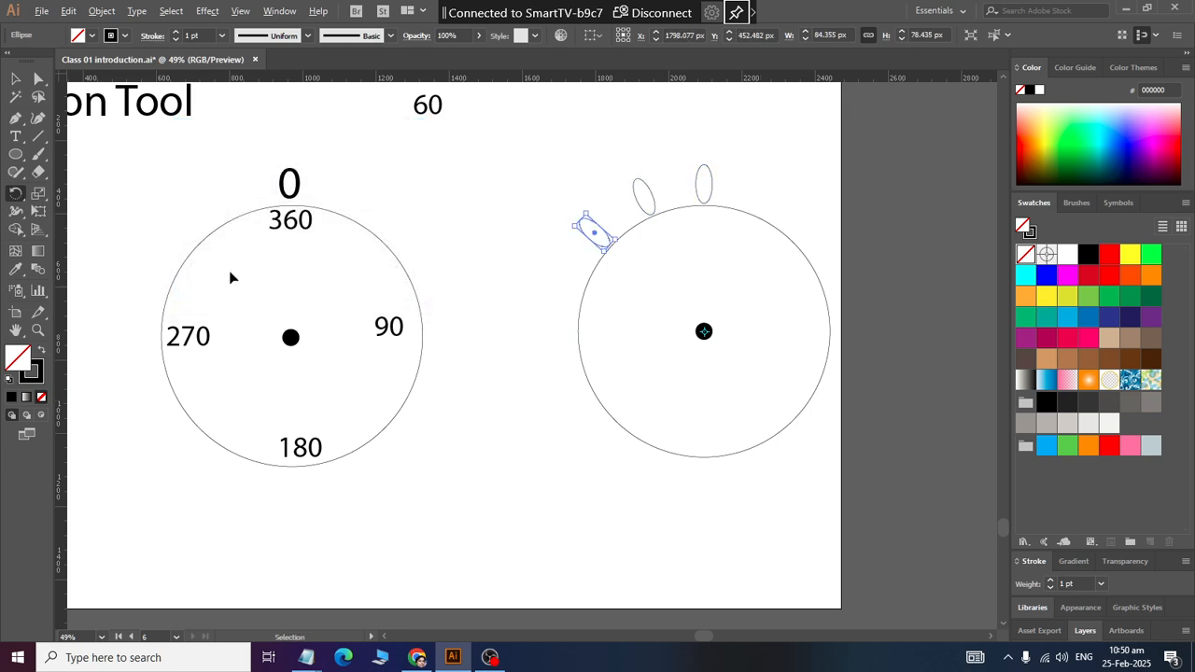
key(ctrl+d)
key(ctrl+d)
key(ctrl+d)
key(ctrl+d)
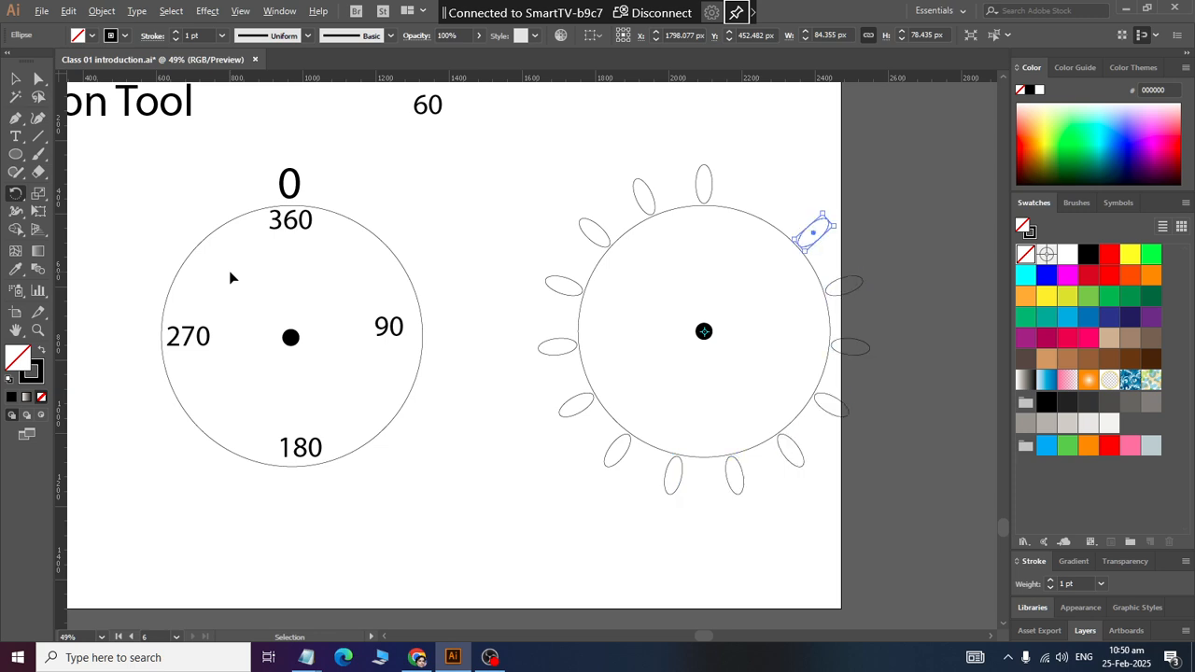
Step: Delete the second circle together with its centre dot and the whole ring of ellipses
click(15, 79)
drag(511, 155, 910, 526)
key(Delete)
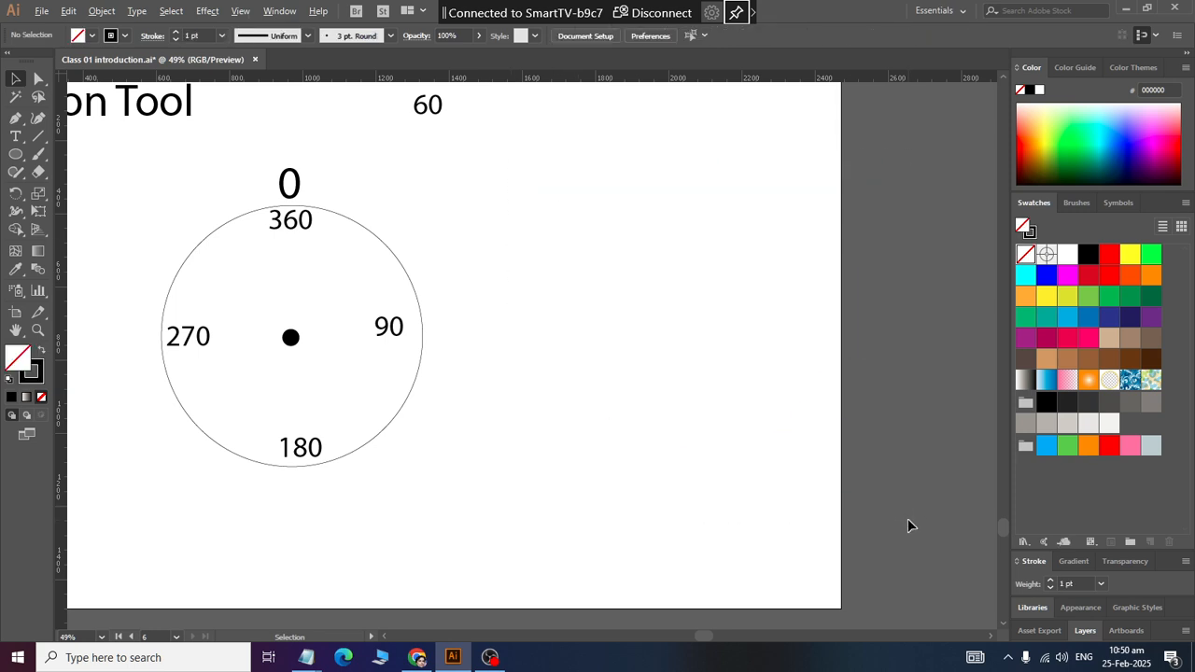
Step: Draw a narrow upright ellipse about 73 × 213 px beside the labelled circle and convert its top and bottom anchor points to corners
click(15, 154)
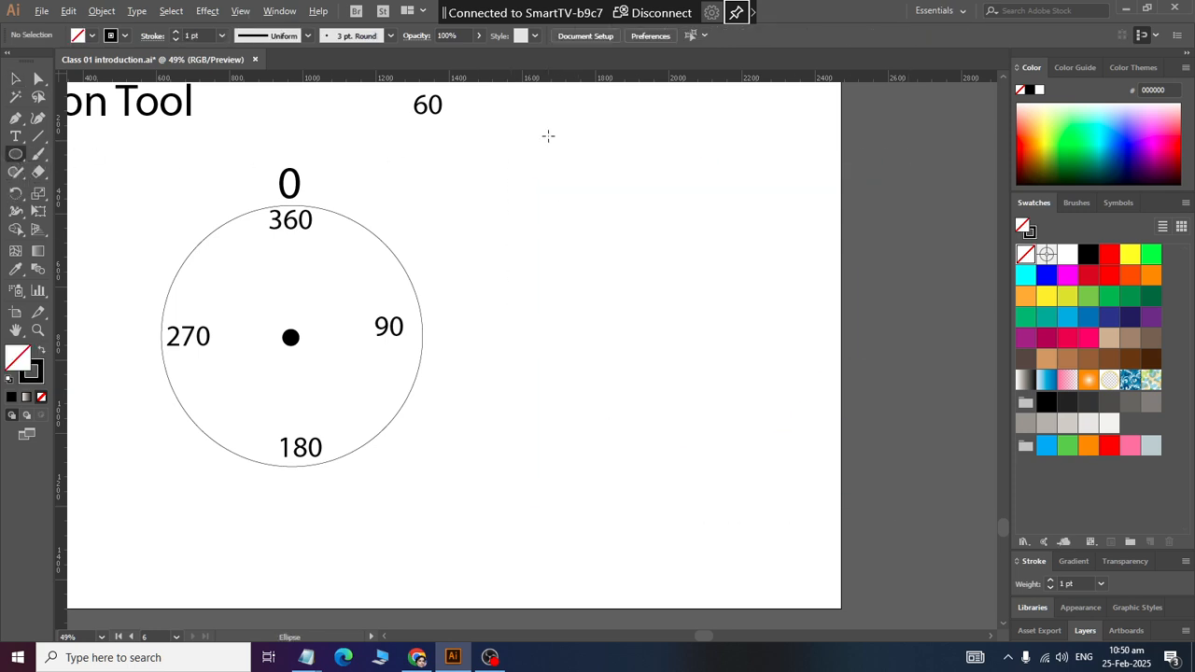
drag(548, 136, 573, 212)
click(38, 78)
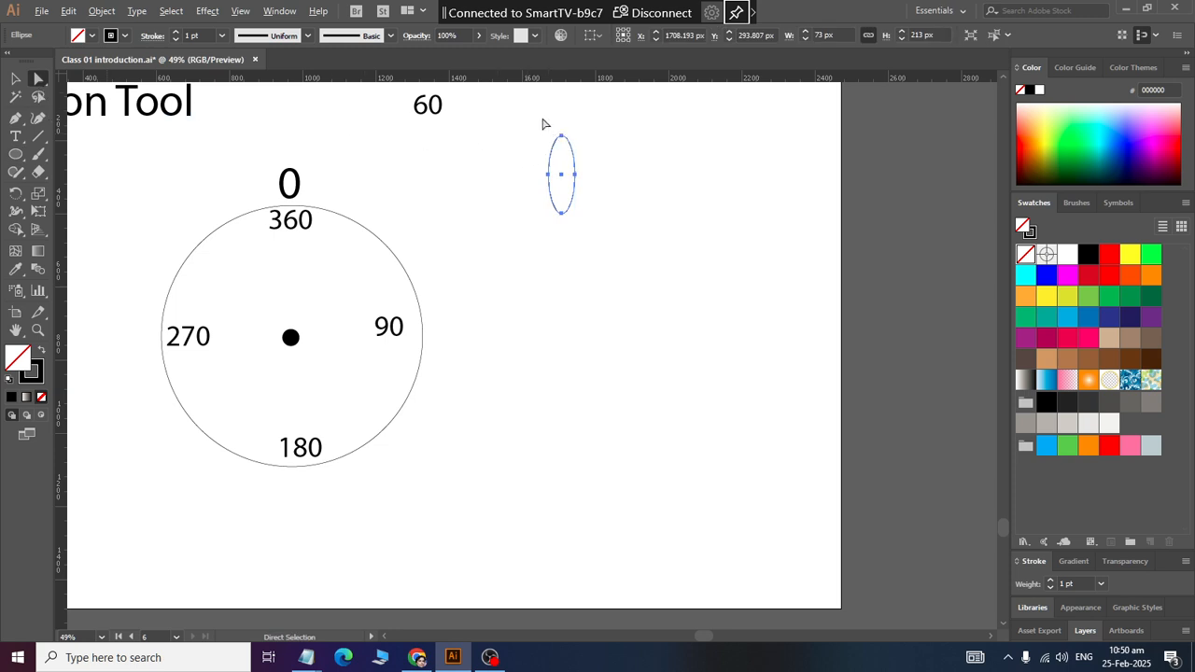
drag(543, 120, 579, 151)
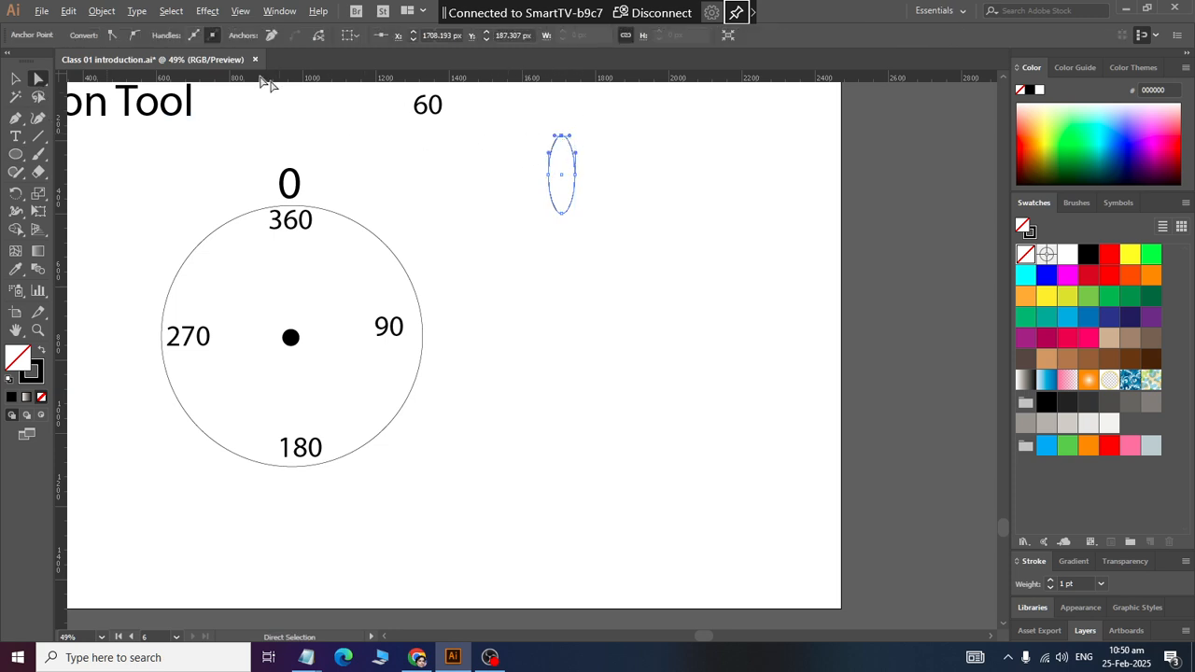
click(112, 39)
click(133, 34)
click(113, 35)
drag(577, 232, 526, 203)
click(114, 34)
click(15, 78)
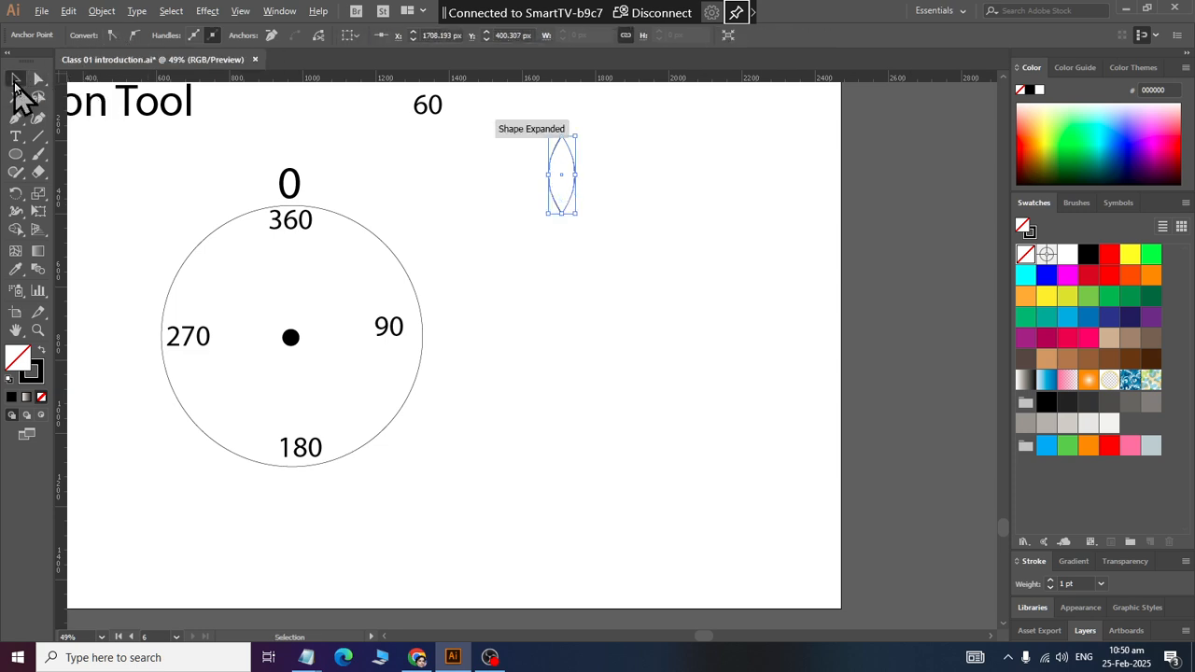
Step: Fill the pointed petal shape with green (#39B54A) and move it horizontally farther from the labelled circle
drag(565, 177, 604, 242)
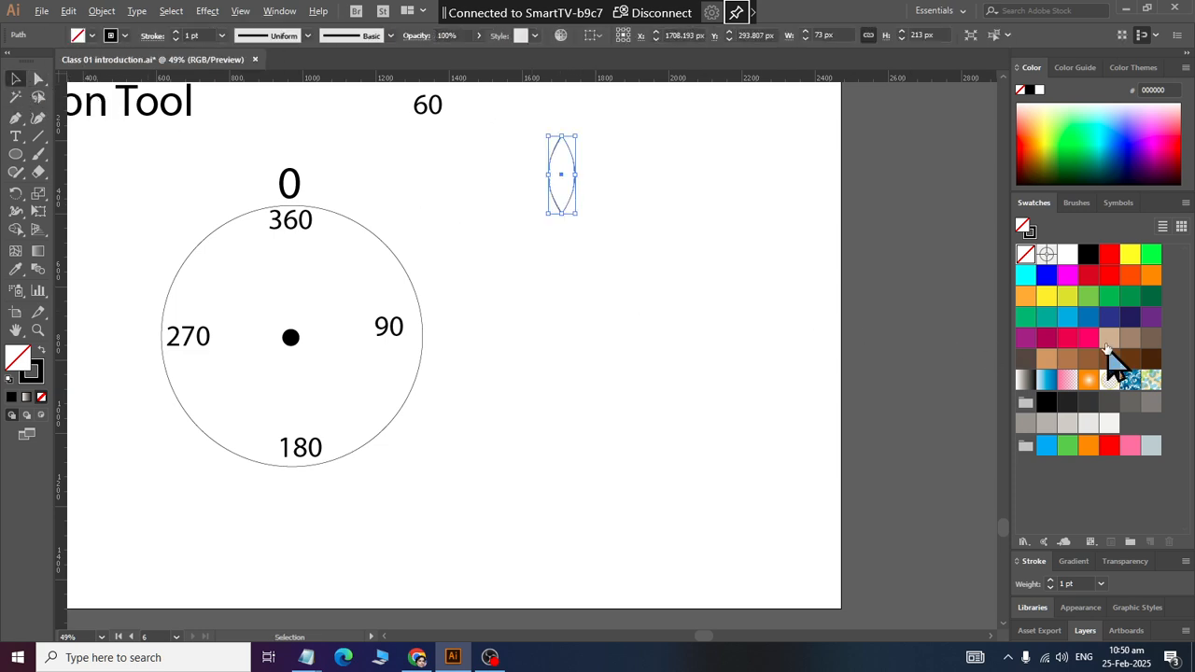
click(1109, 296)
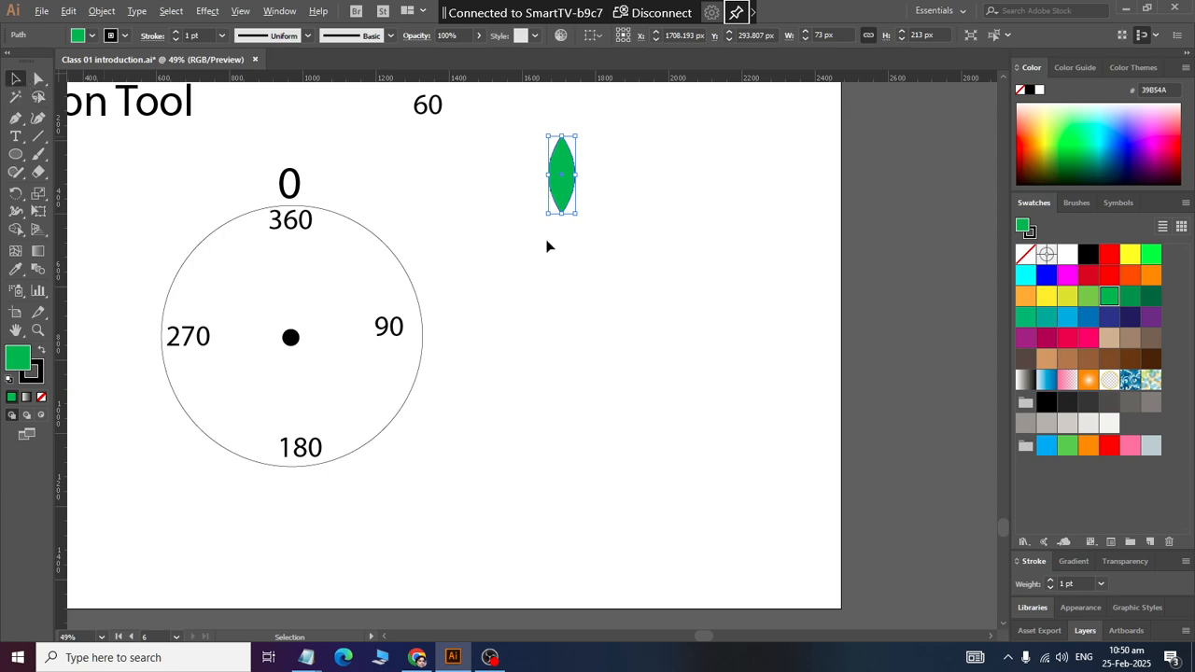
click(588, 200)
drag(563, 187, 660, 189)
click(709, 206)
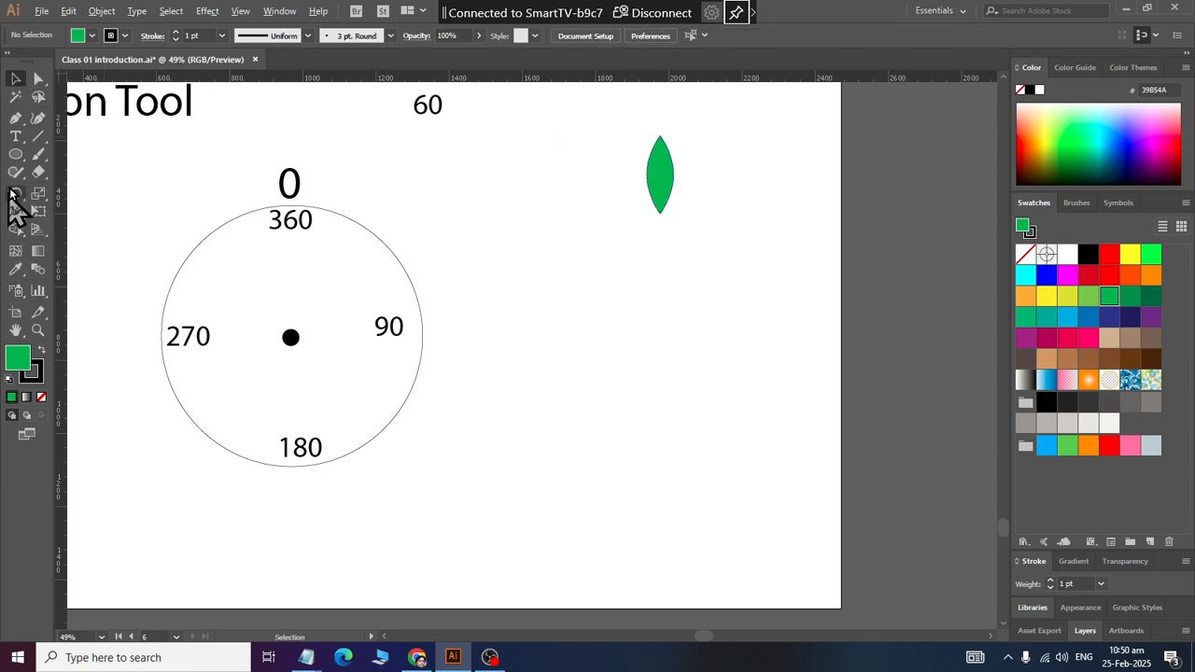
Step: Draw a small green circle about 49 px across, below and to the left of the petal
click(18, 155)
drag(591, 287, 614, 301)
click(15, 78)
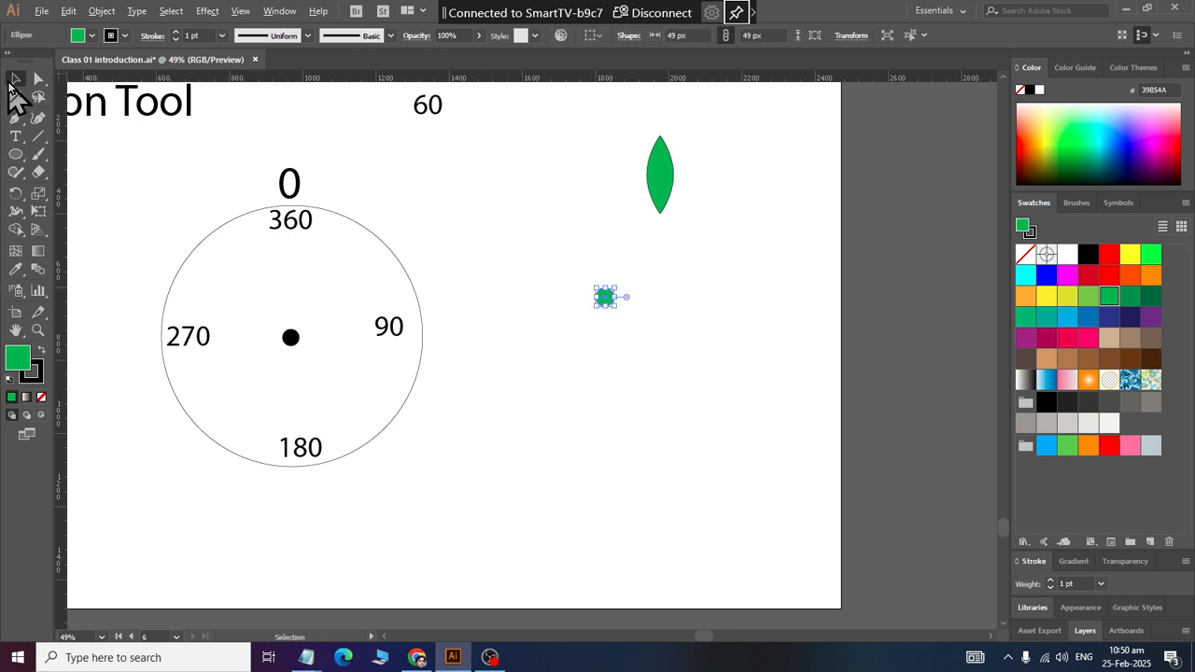
Step: Align the petal and the small circle to each other on their horizontal centres
drag(528, 155, 883, 421)
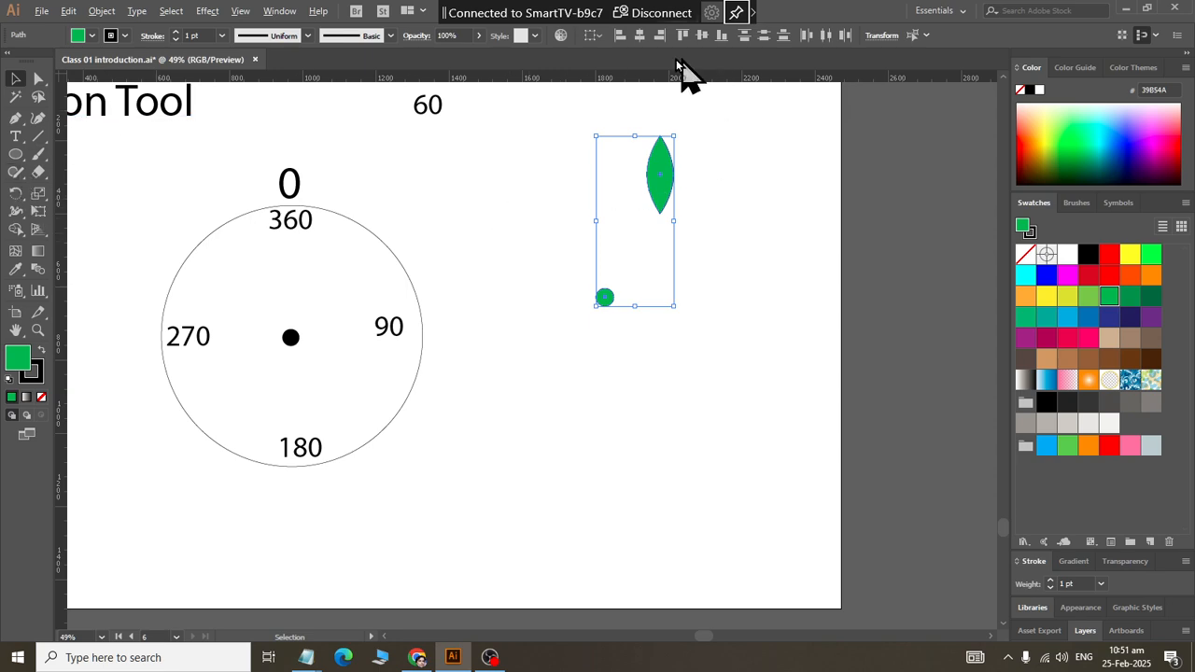
click(635, 37)
click(693, 389)
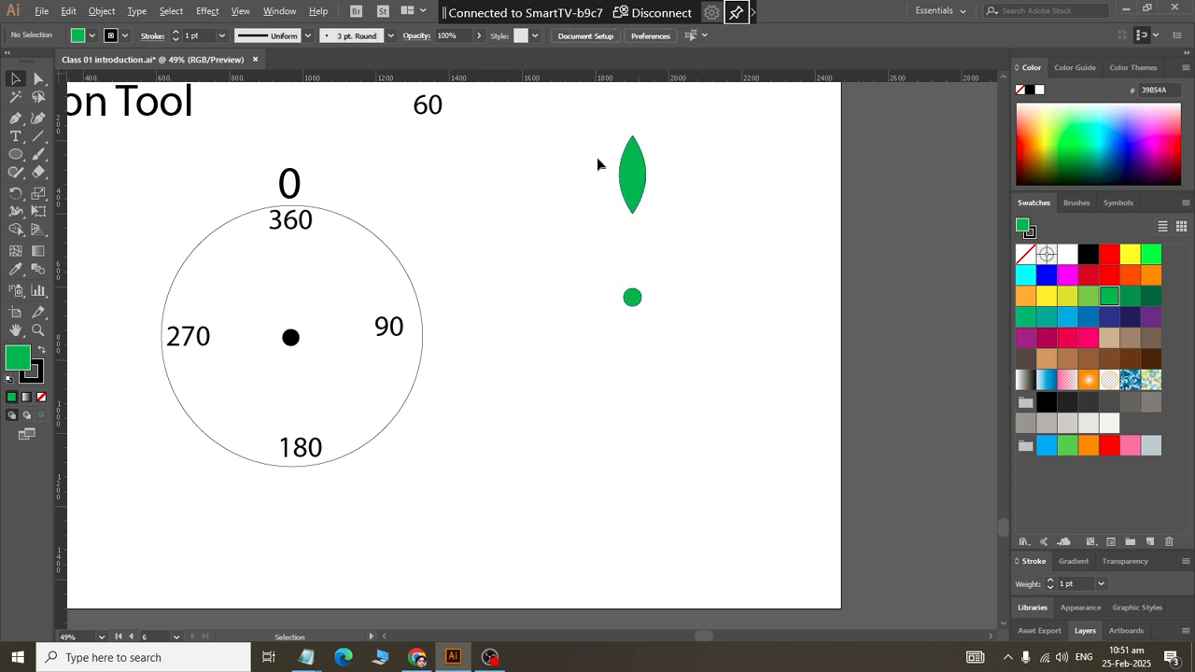
Step: Nudge the green petal straight down closer to the small circle
click(632, 182)
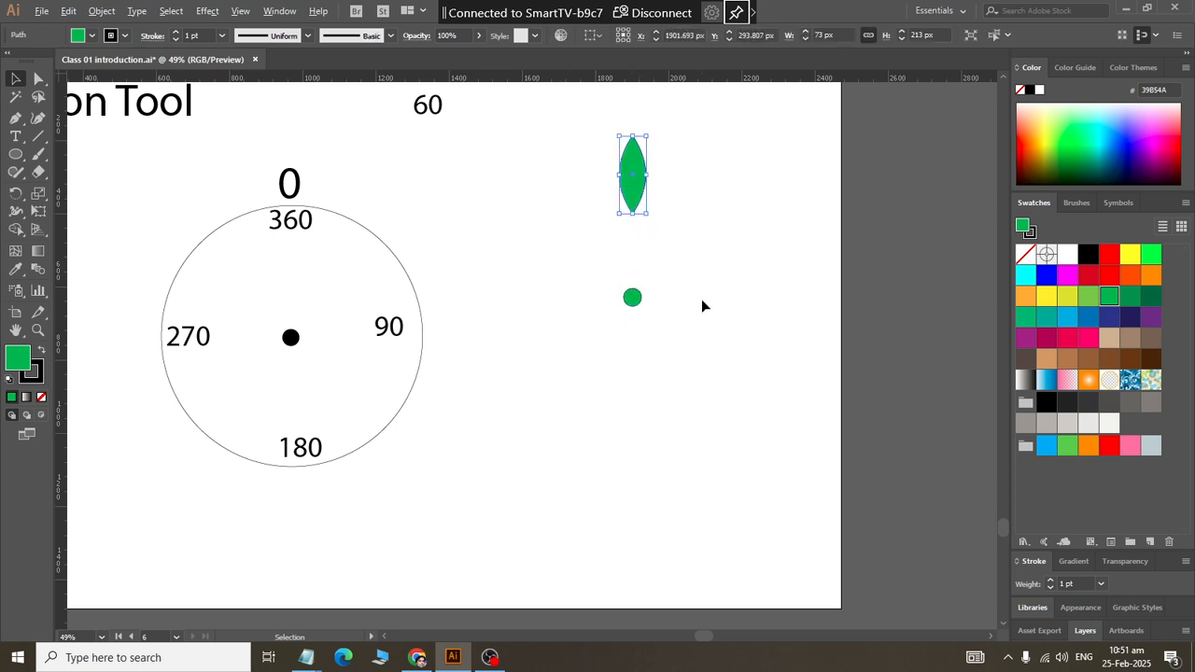
key(Down)
key(Down)
key(Down)
key(Down)
key(Down)
key(Down)
key(Down)
key(Down)
key(Down)
key(Down)
key(Down)
key(Down)
key(Down)
key(Down)
key(Down)
key(Down)
key(Down)
key(Down)
key(Down)
key(Down)
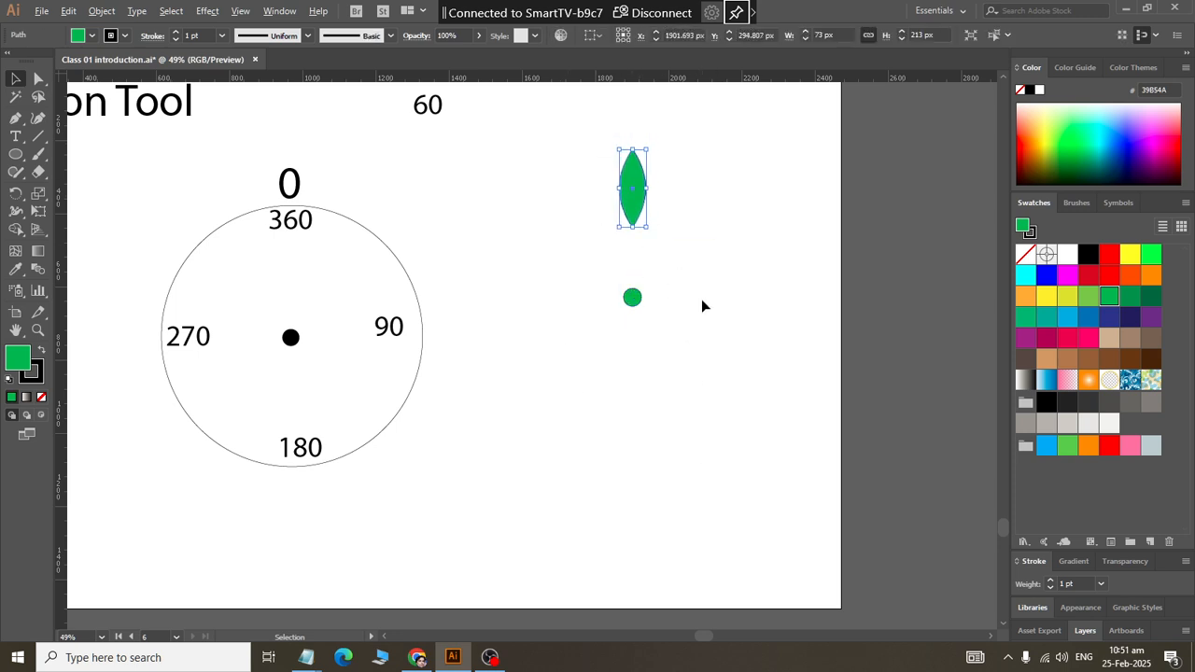
key(Down)
key(Down)
key(Down)
key(Down)
key(Down)
key(Down)
key(Down)
key(Down)
key(Down)
key(Down)
key(Down)
key(Down)
key(Down)
key(Down)
key(Down)
key(Down)
key(Down)
key(Down)
key(Down)
key(Down)
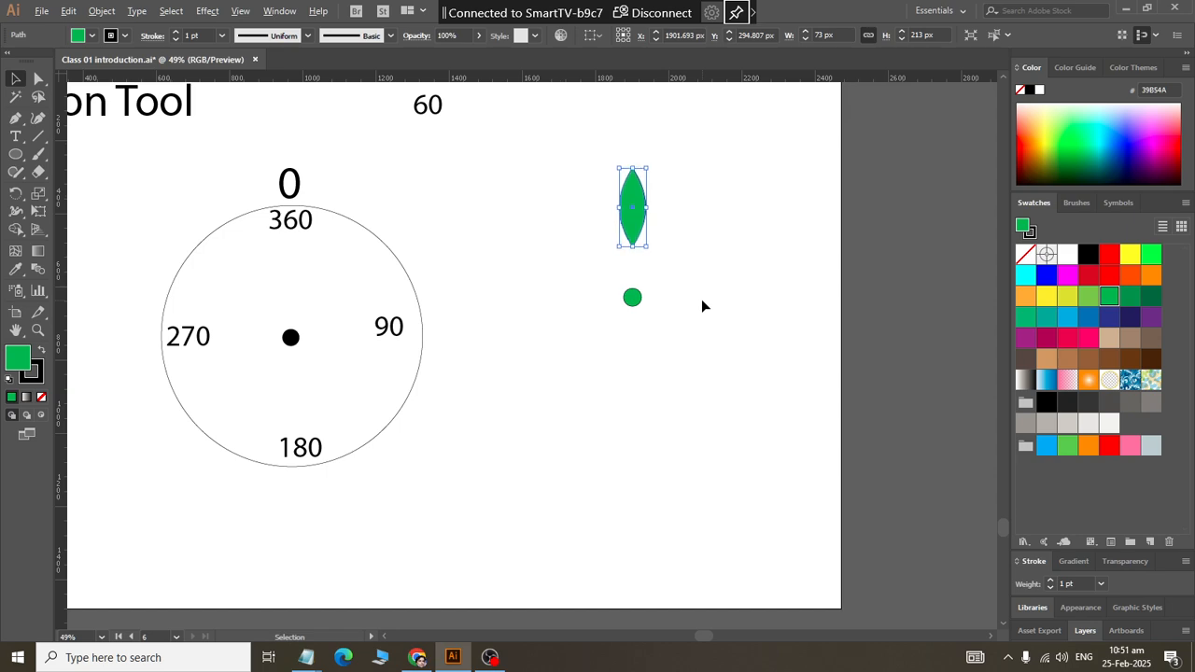
Step: Nudge the petal further down until its lower tip sits just above the small green circle
key(Down)
key(Down)
key(Down)
key(Down)
key(Down)
key(Down)
key(Down)
key(Down)
key(Down)
key(Down)
key(Down)
key(Down)
key(Down)
key(Down)
key(Down)
key(Down)
key(Down)
key(Down)
key(Down)
key(Down)
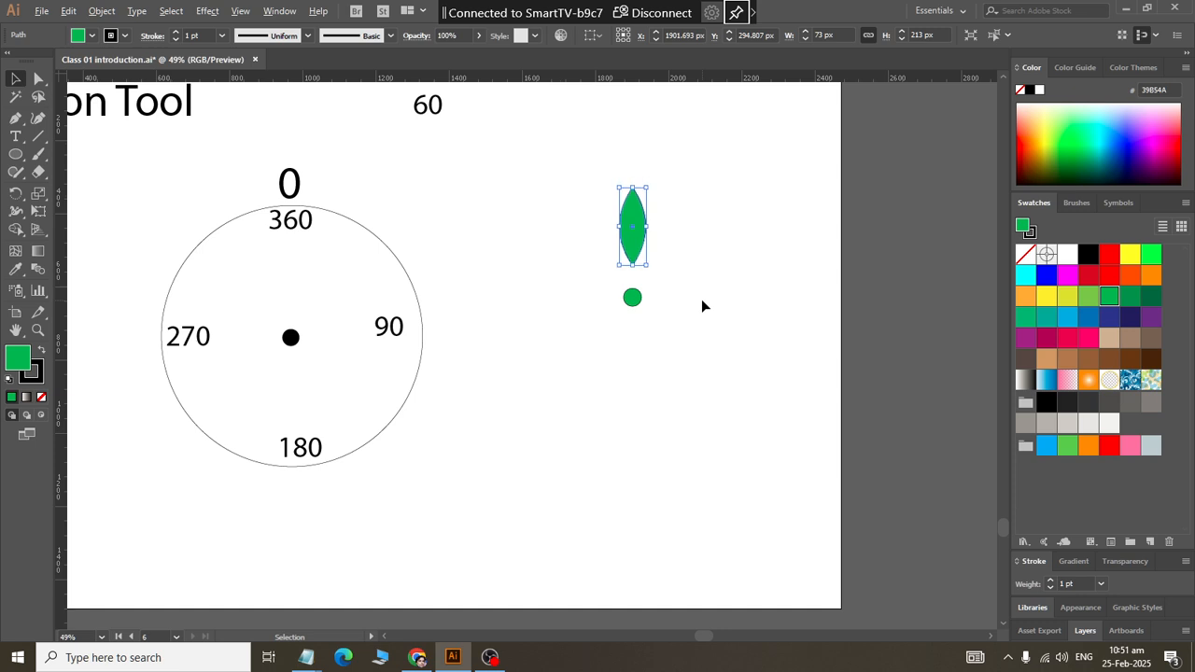
click(701, 299)
Step: Make a rotated copy of the petal around the small circle's centre at an angle of 360/16
click(632, 230)
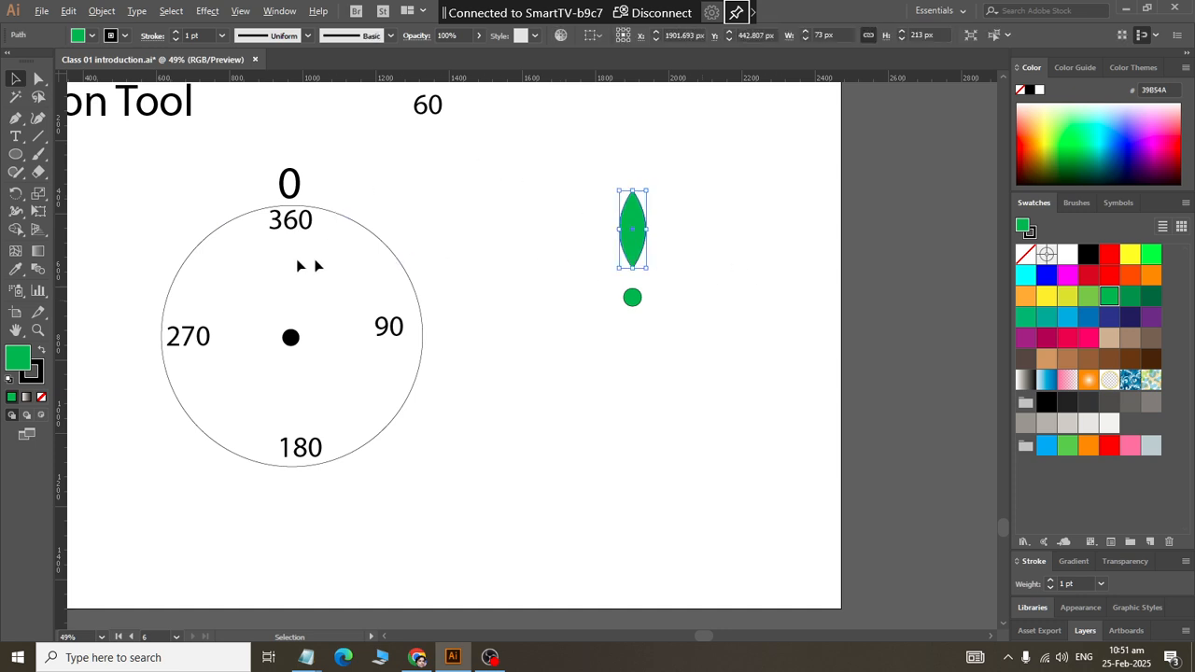
click(16, 193)
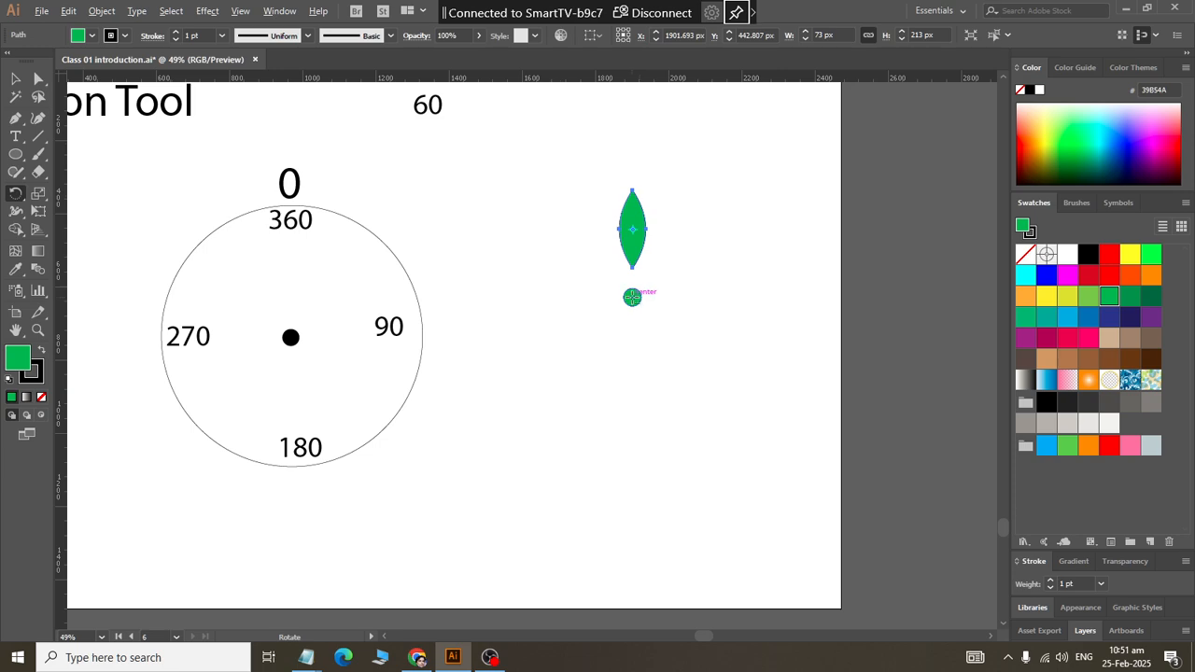
alt+click(632, 296)
text(36)
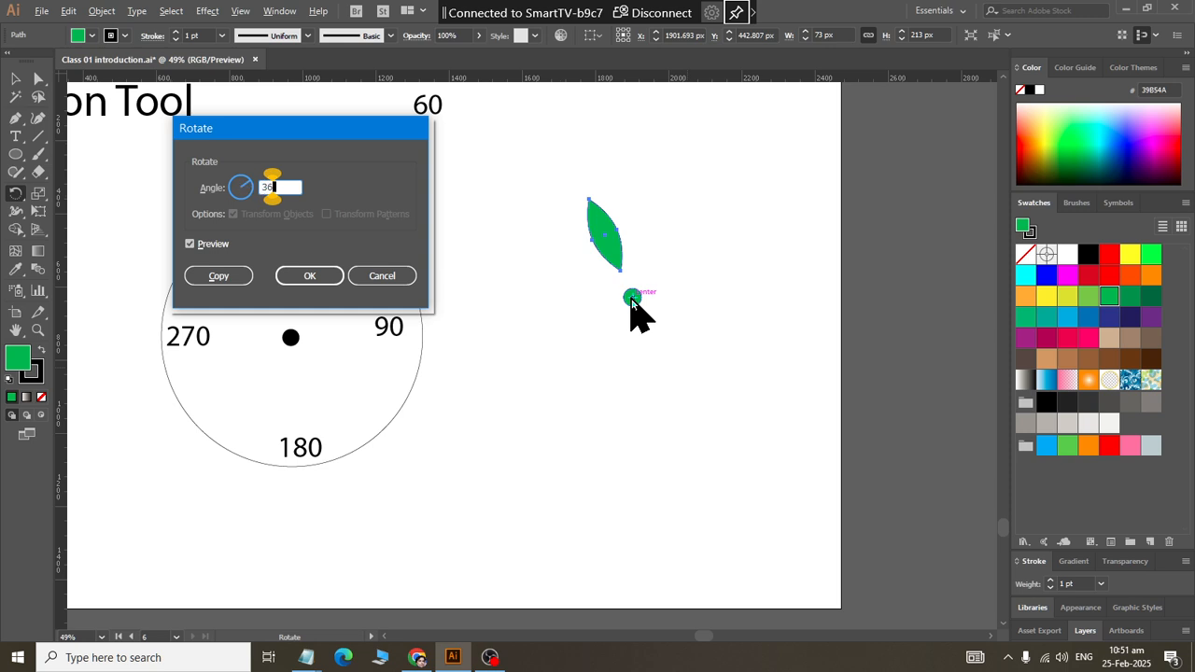
text(0/16)
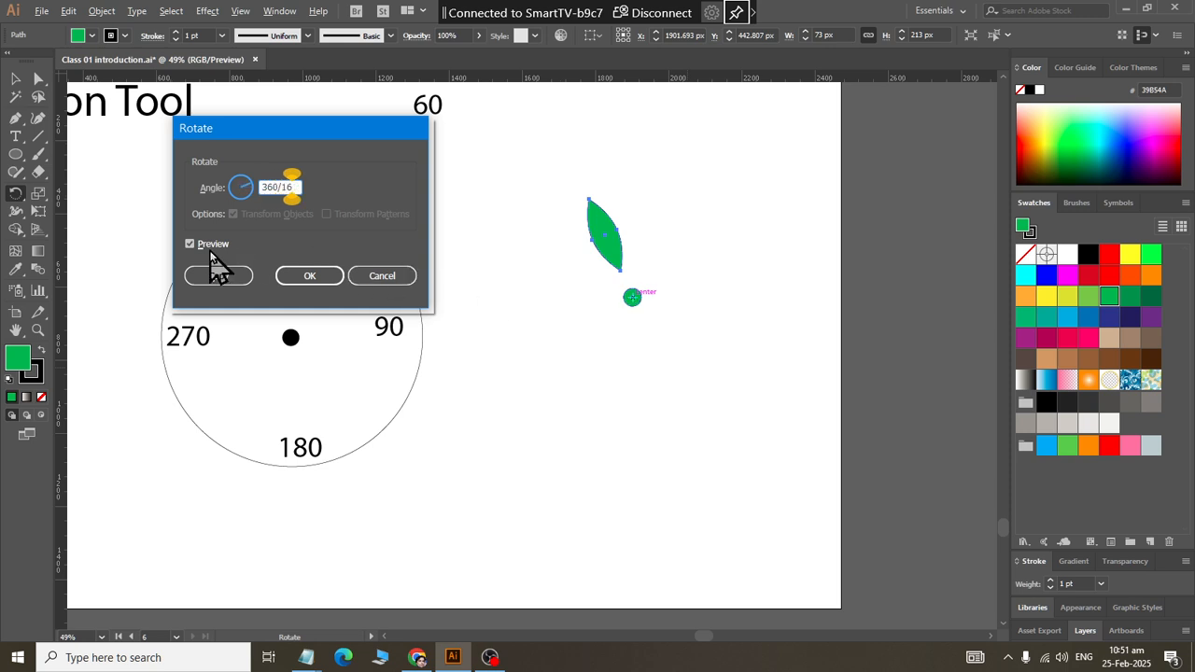
click(215, 277)
Step: Repeat the rotated copy until the petals form a complete ring around the small circle
key(ctrl+d)
key(ctrl+d)
key(ctrl+d)
key(ctrl+d)
key(ctrl+d)
key(ctrl+d)
key(ctrl+d)
key(ctrl+d)
key(ctrl+d)
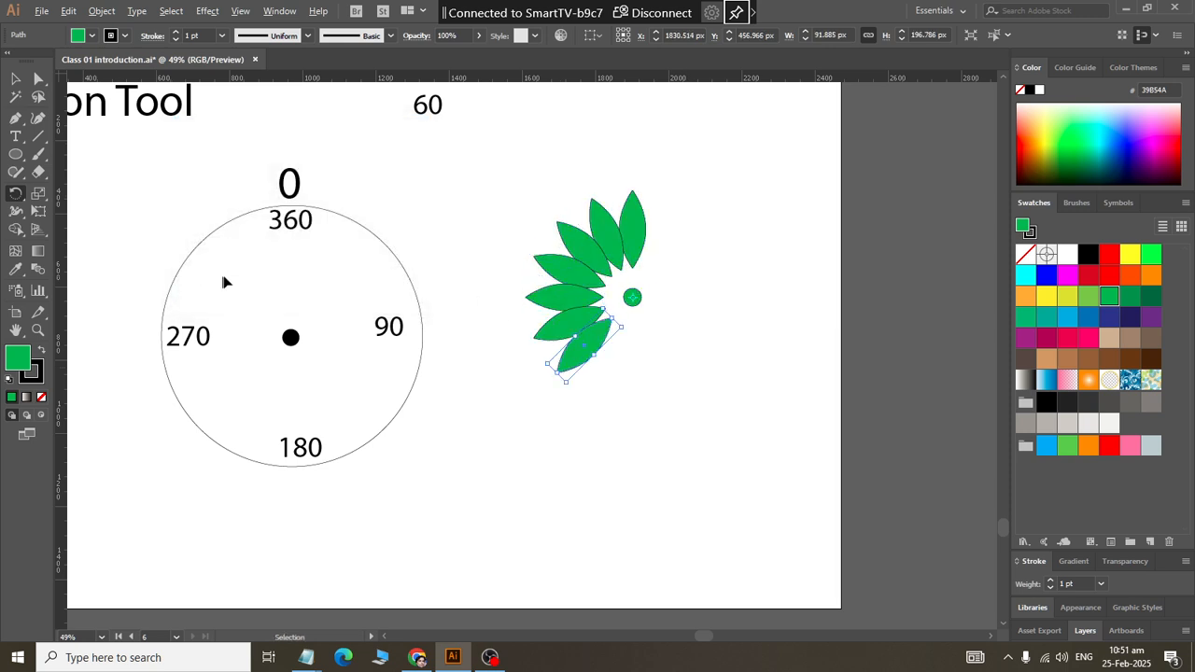
key(ctrl+d)
key(ctrl+d)
key(ctrl+d)
key(ctrl+d)
key(ctrl+d)
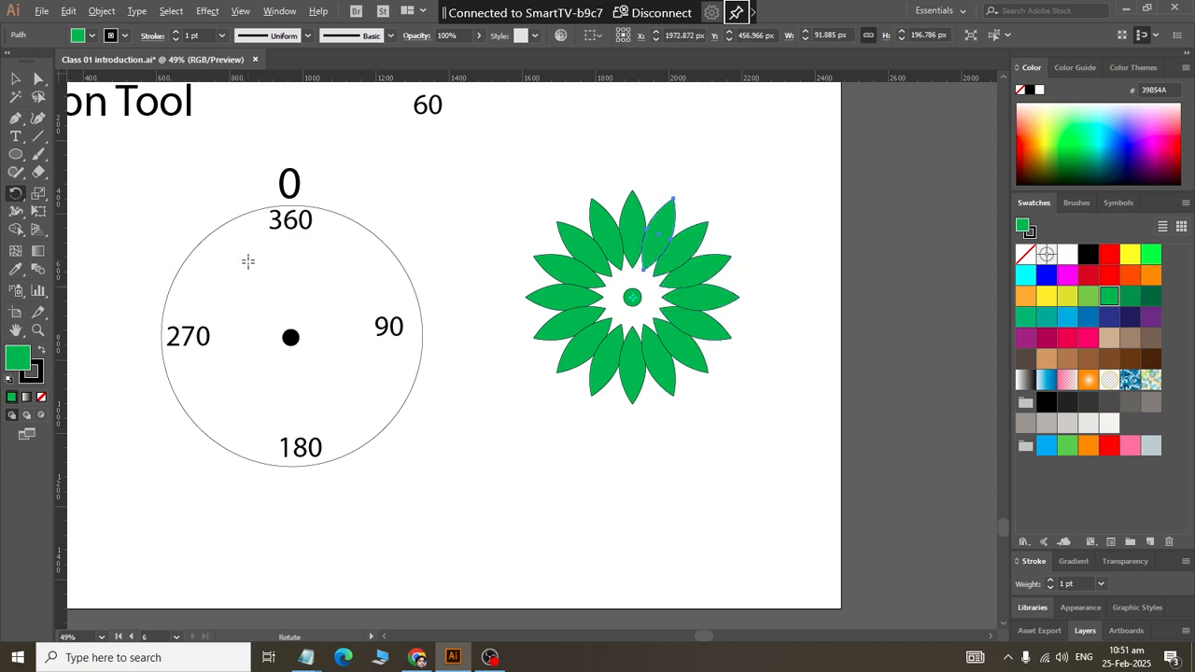
Step: Scale the whole petal flower down proportionally about its centre and move it up near the 60 label
click(15, 78)
drag(473, 183, 690, 355)
click(704, 352)
drag(721, 406, 553, 230)
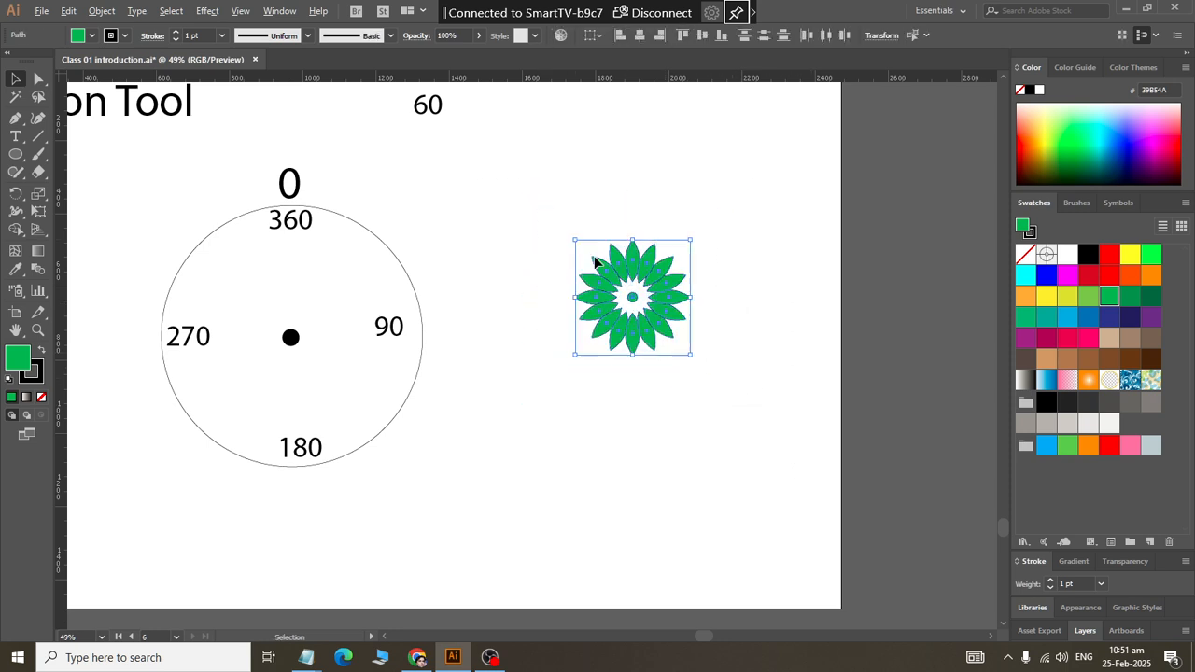
drag(657, 266, 584, 137)
click(796, 511)
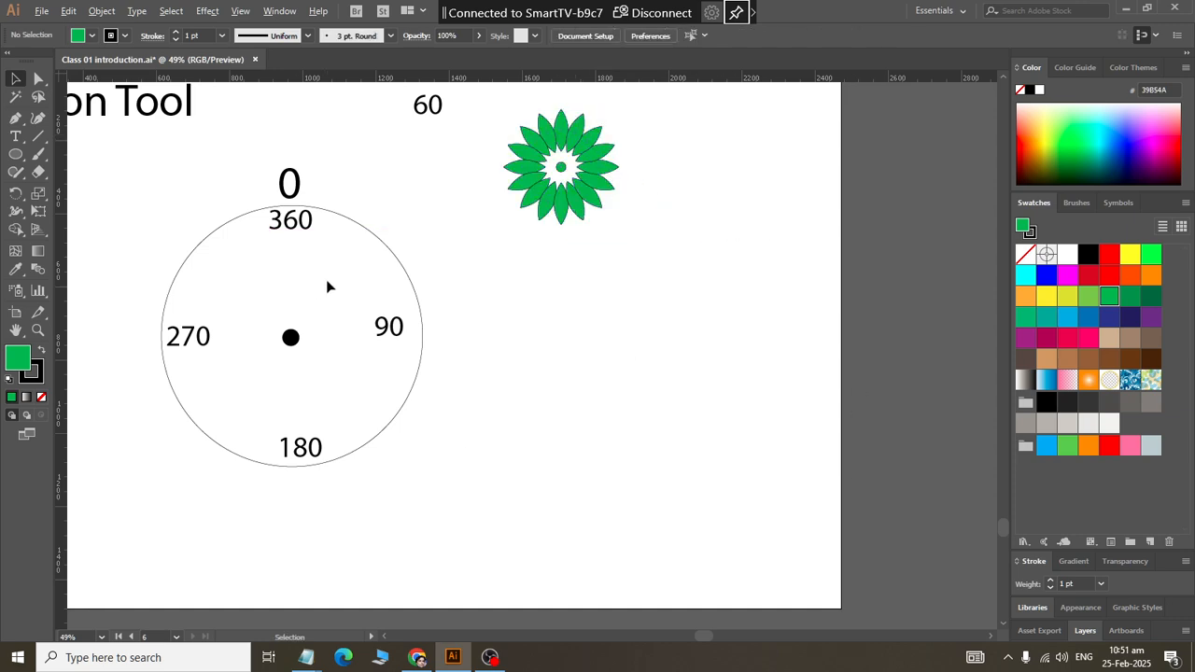
Step: Draw a tall green rounded rectangle about 78 by 559 px below the flower and round its ends to a 39 px radius
click(17, 154)
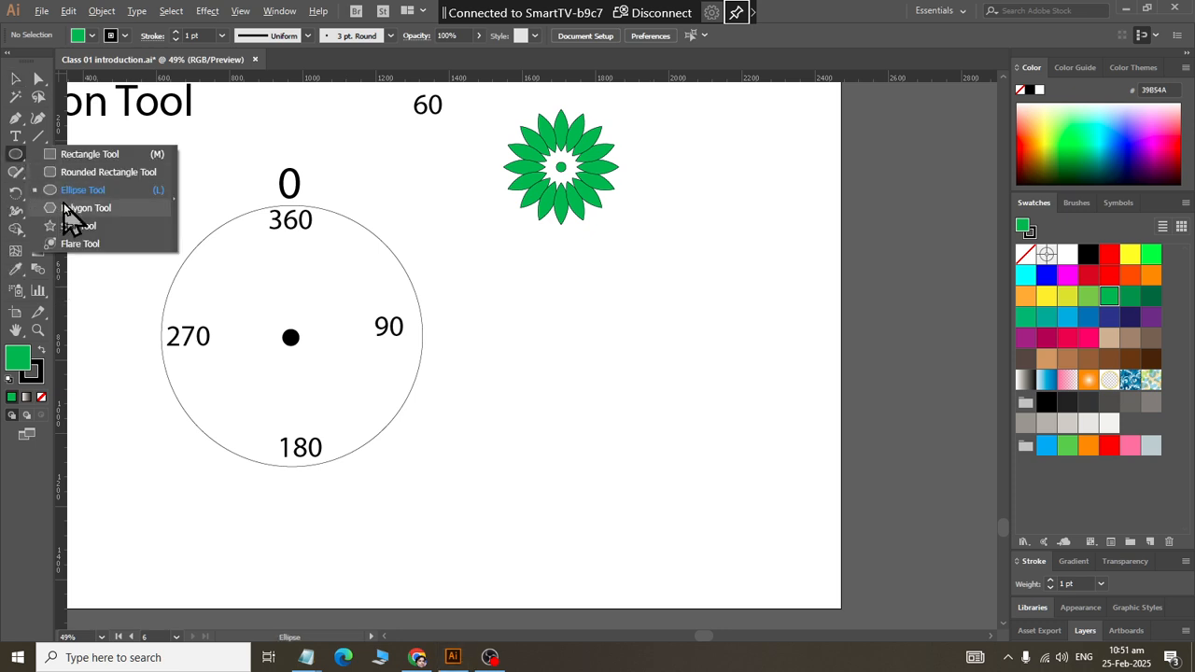
click(63, 173)
drag(469, 285, 500, 488)
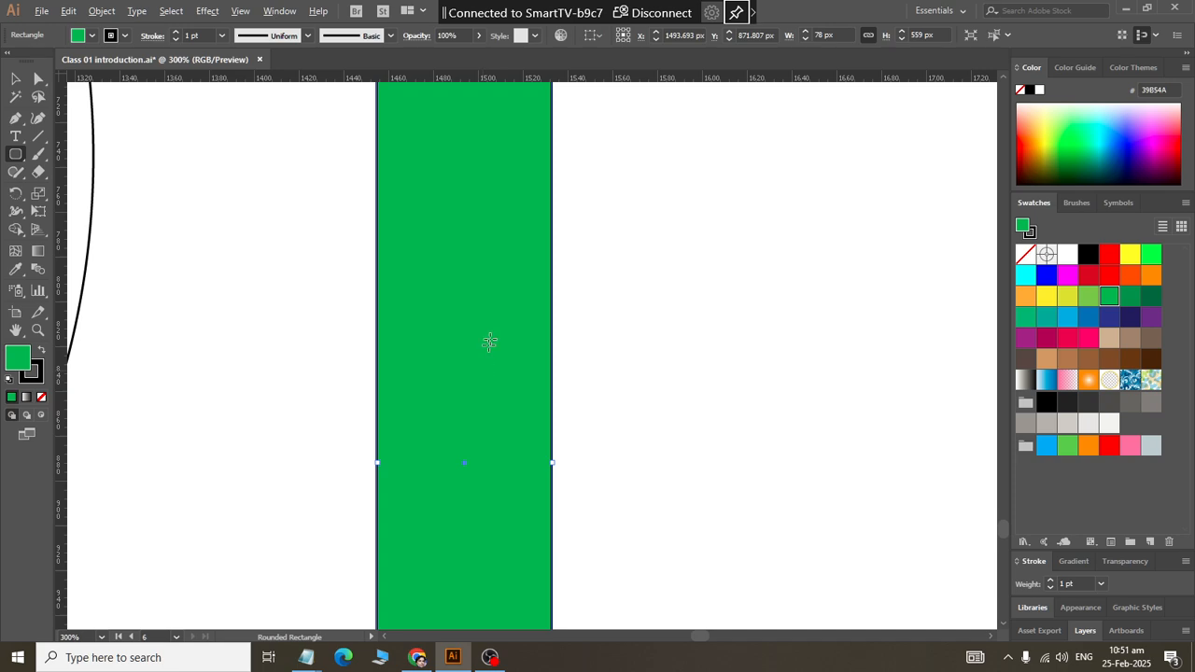
scroll(492, 327, up, 6)
drag(483, 173, 344, 494)
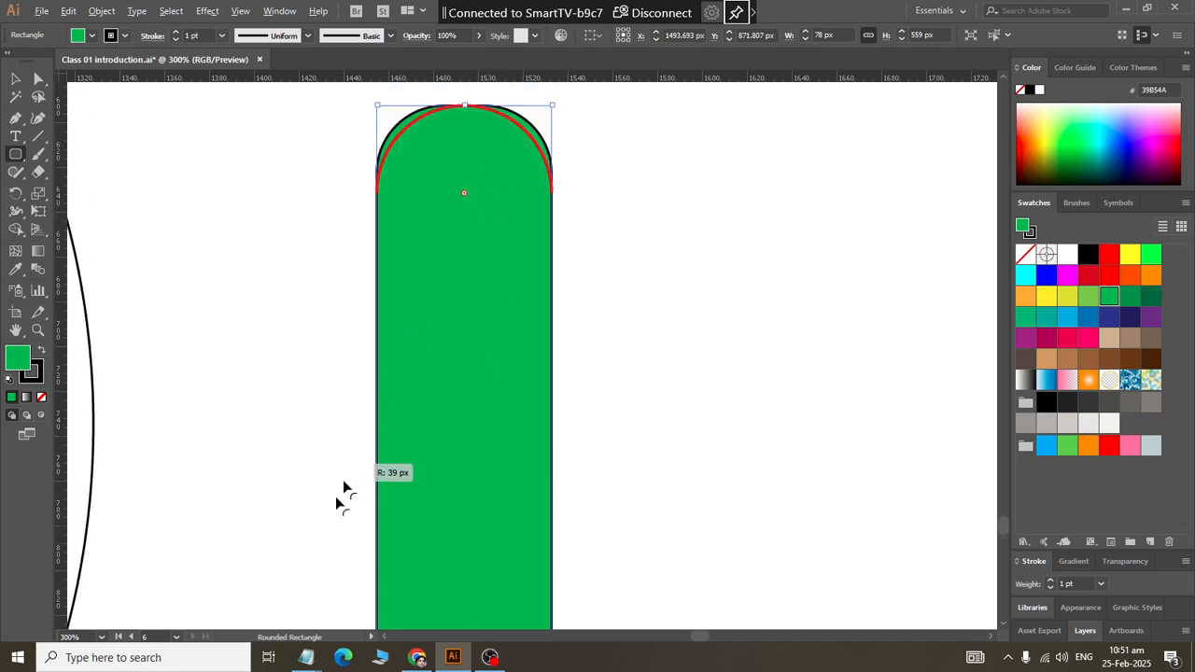
Step: Move the rounded bar below and to the right of the small flower and fill it with green #22B573
click(15, 78)
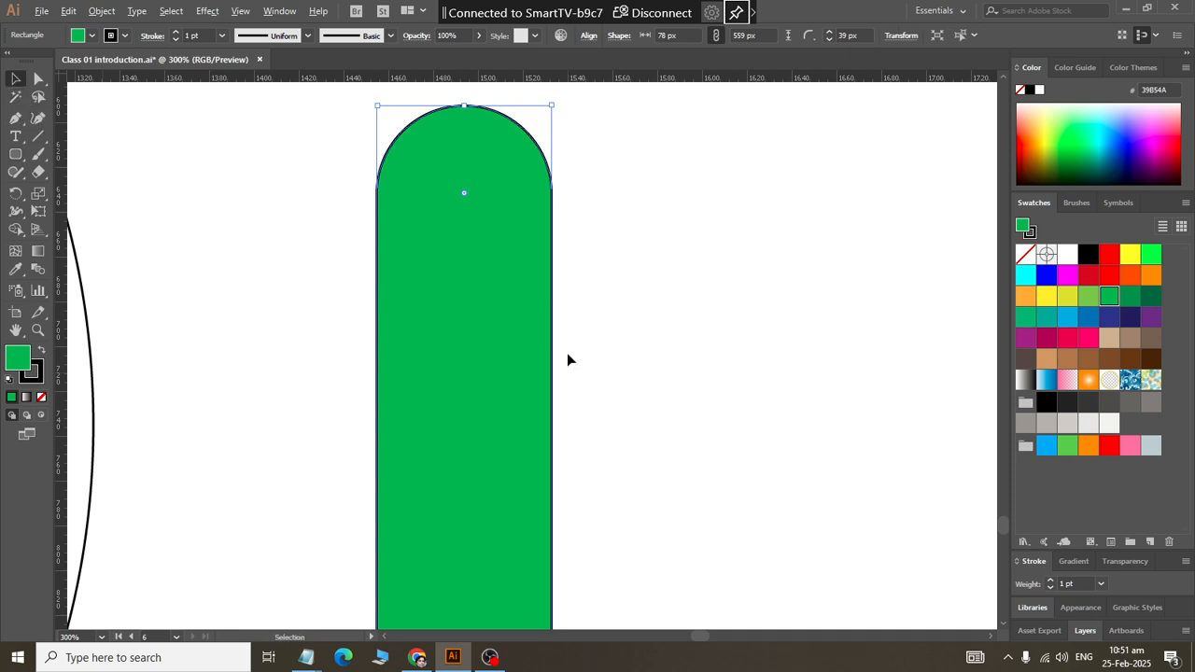
drag(434, 362, 627, 345)
scroll(626, 343, down, 5)
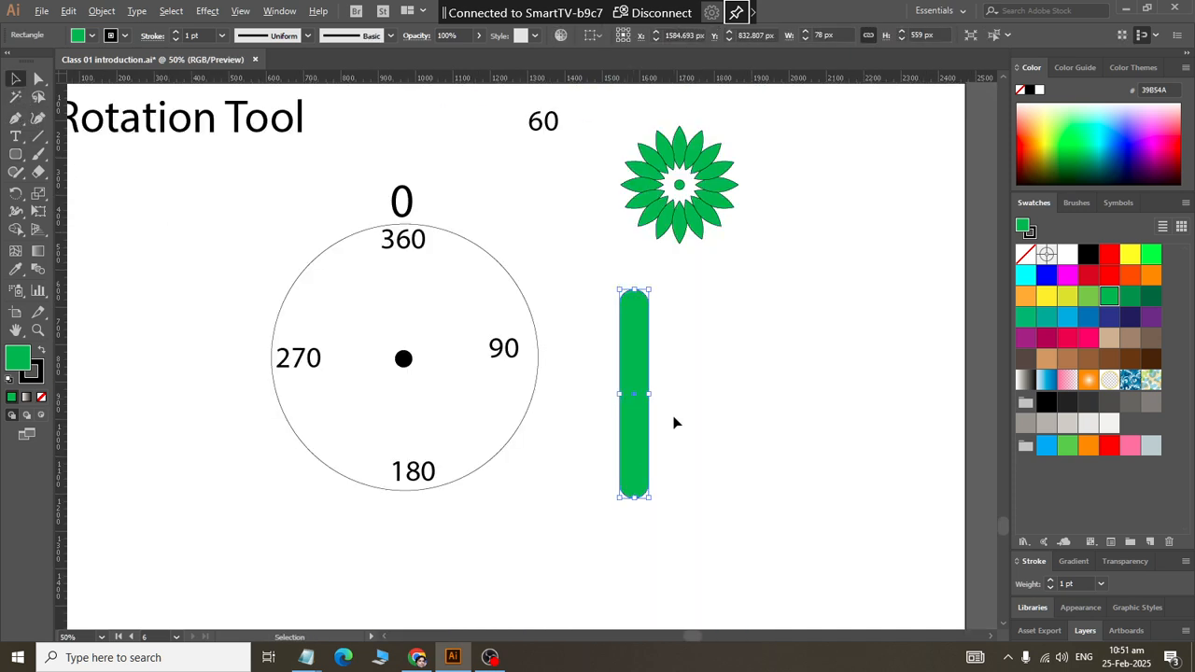
drag(634, 427, 1001, 333)
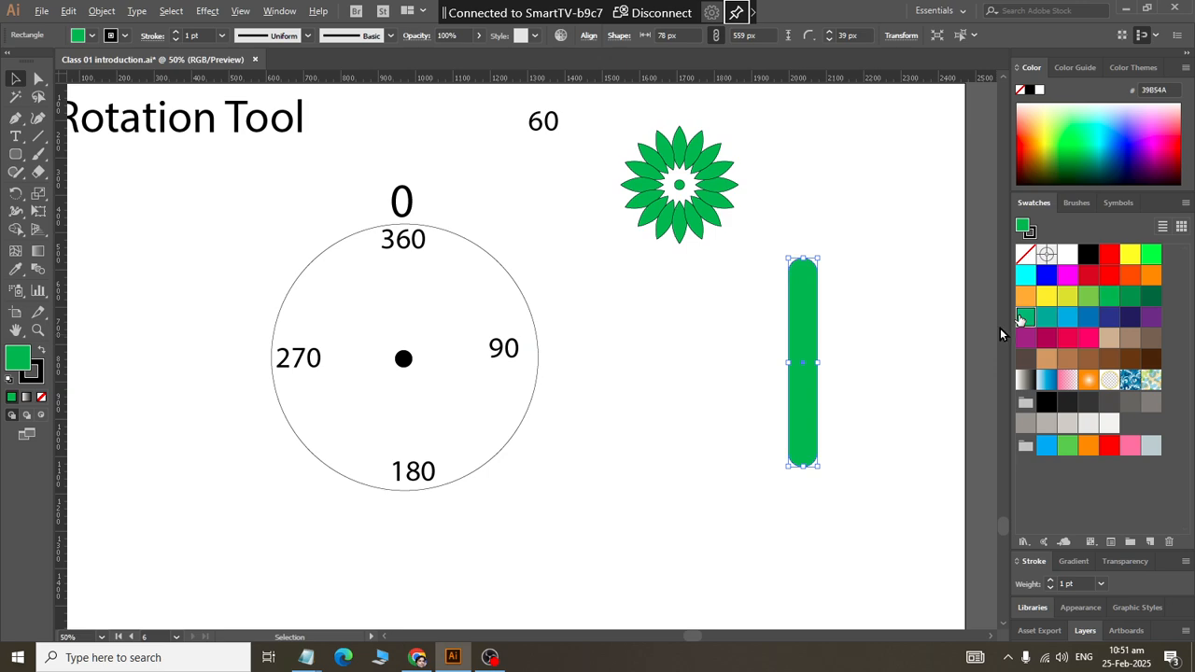
click(1021, 319)
drag(801, 365, 816, 360)
click(876, 364)
Step: Make a rotated copy of the rounded bar around its own centre at an angle of 360/18
click(815, 401)
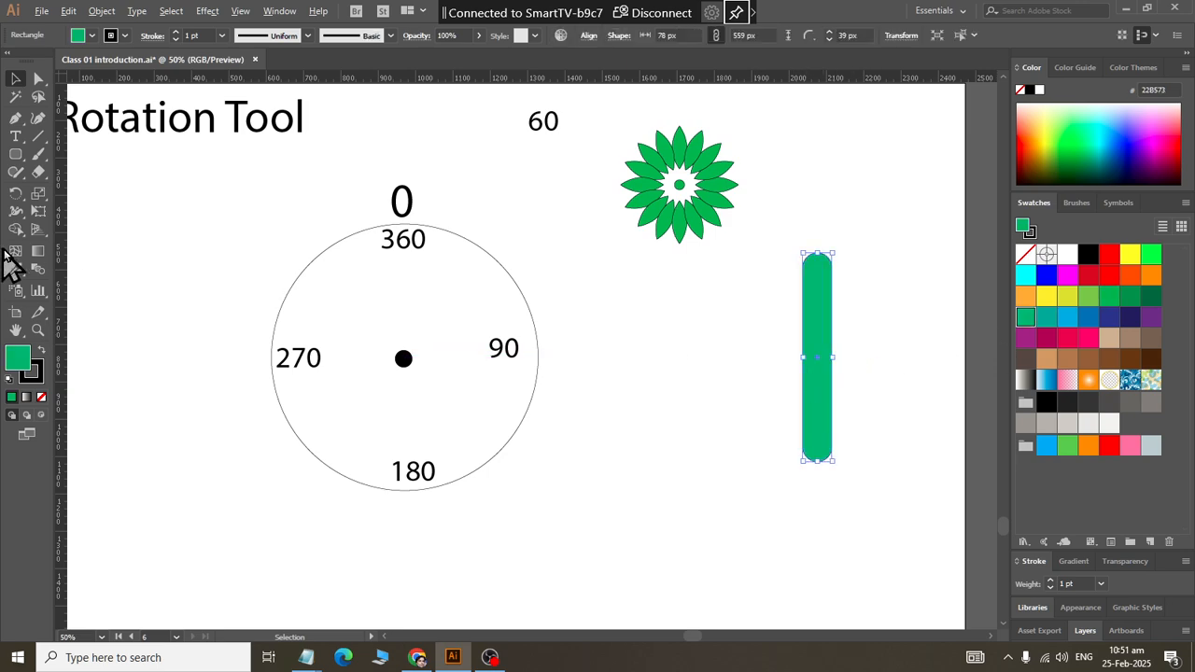
click(16, 193)
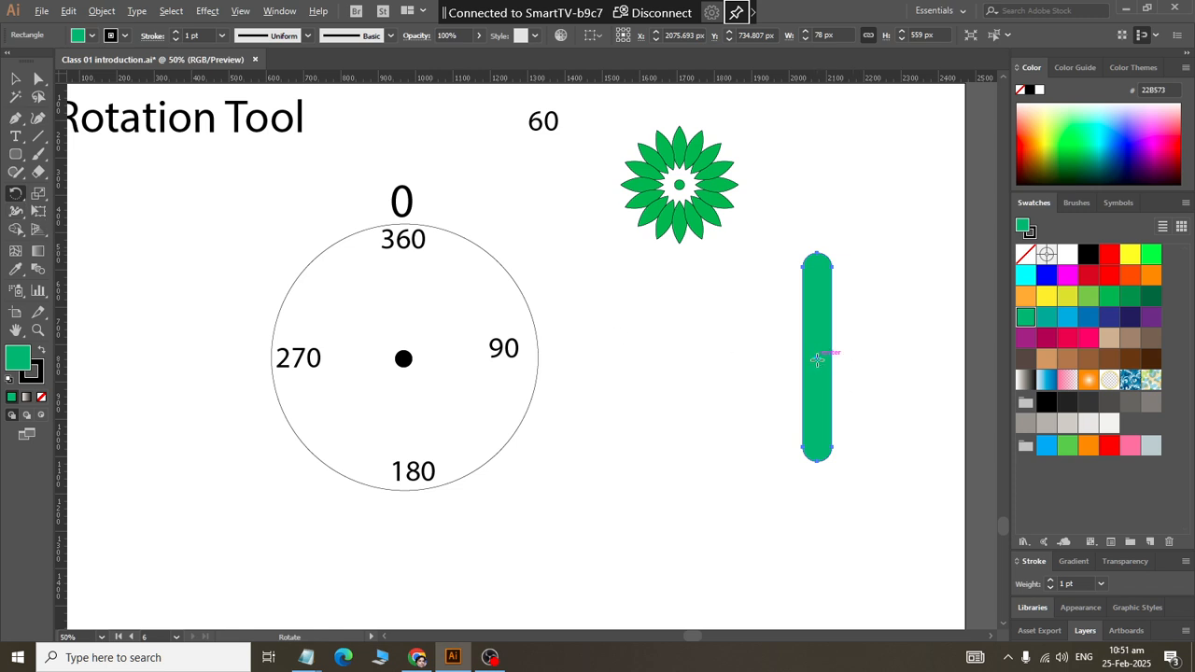
alt+click(817, 360)
text(360/)
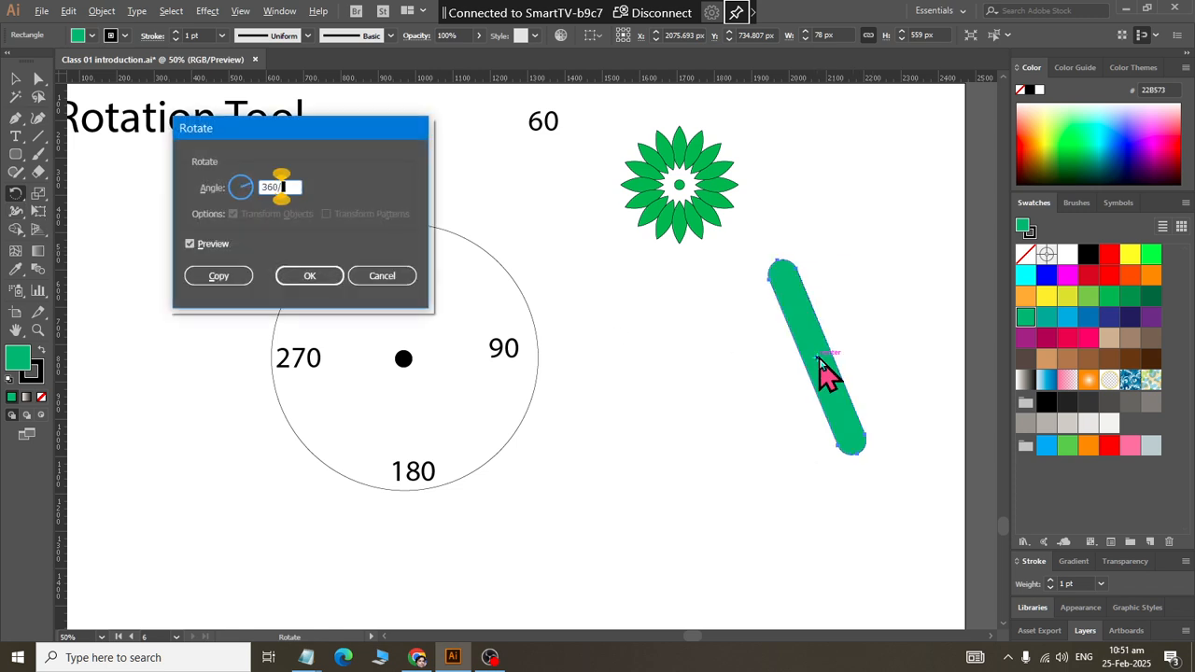
text(18)
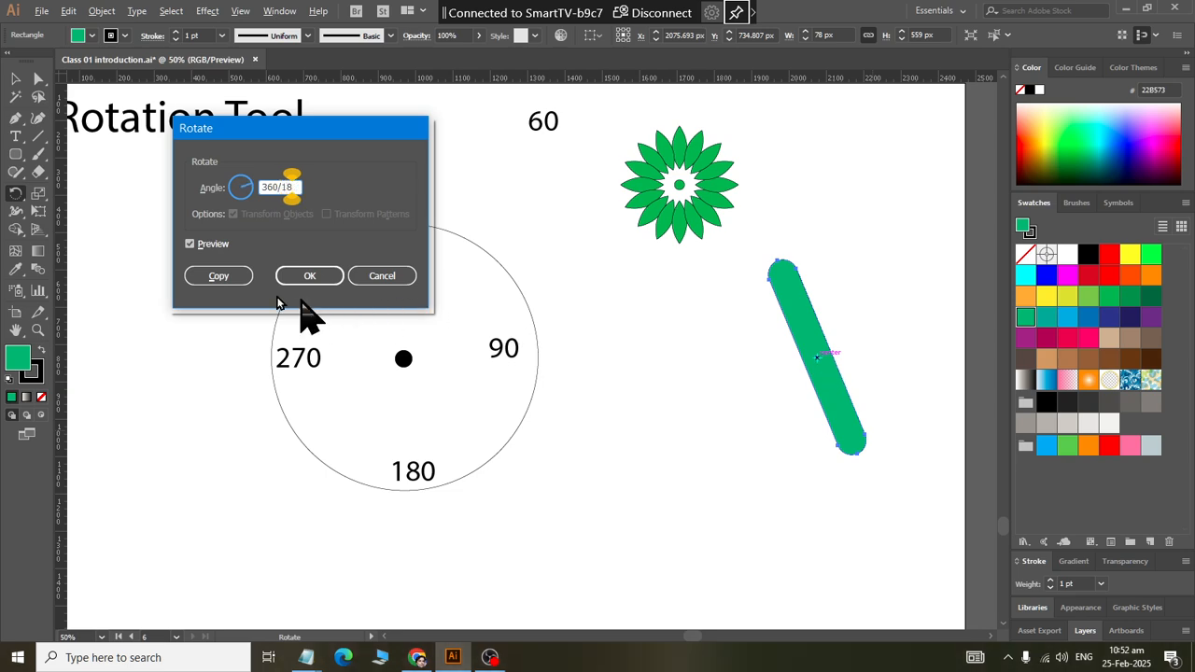
click(214, 278)
Step: Repeat the rotated copy of the bar until the bars form a full radial shape, then deselect it
key(ctrl+d)
key(ctrl+d)
key(ctrl+d)
key(ctrl+d)
key(ctrl+d)
key(ctrl+d)
key(ctrl+d)
key(ctrl+d)
key(ctrl+d)
key(ctrl+d)
key(ctrl+d)
key(ctrl+d)
key(ctrl+d)
key(ctrl+d)
key(ctrl+d)
key(ctrl+d)
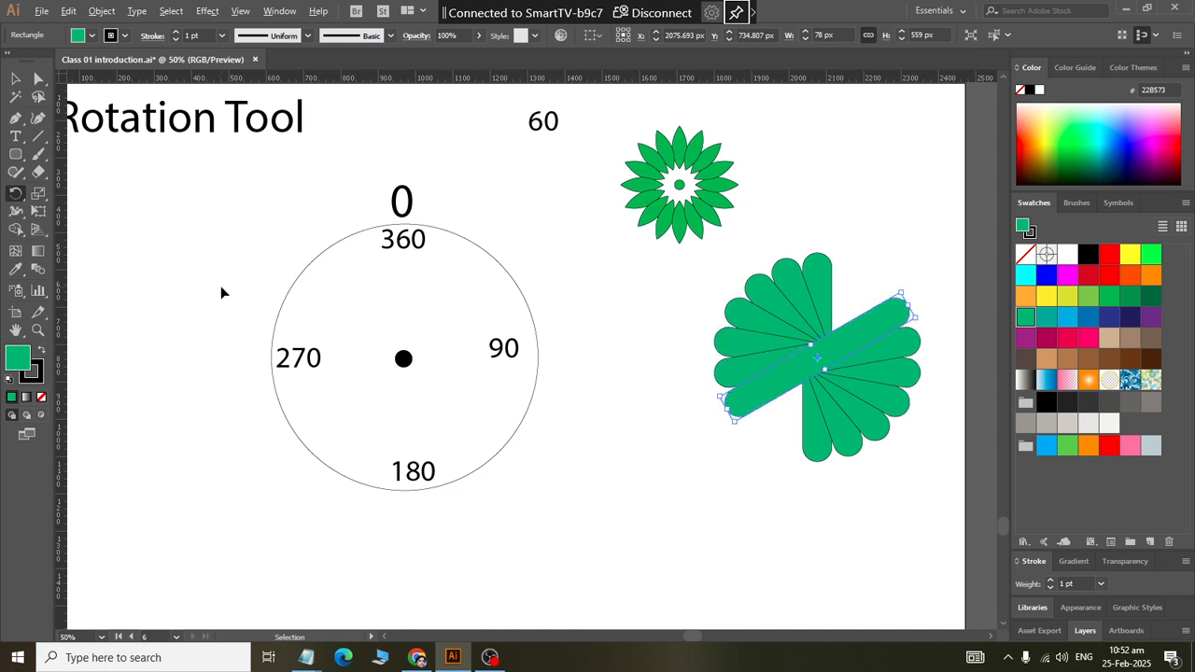
click(15, 79)
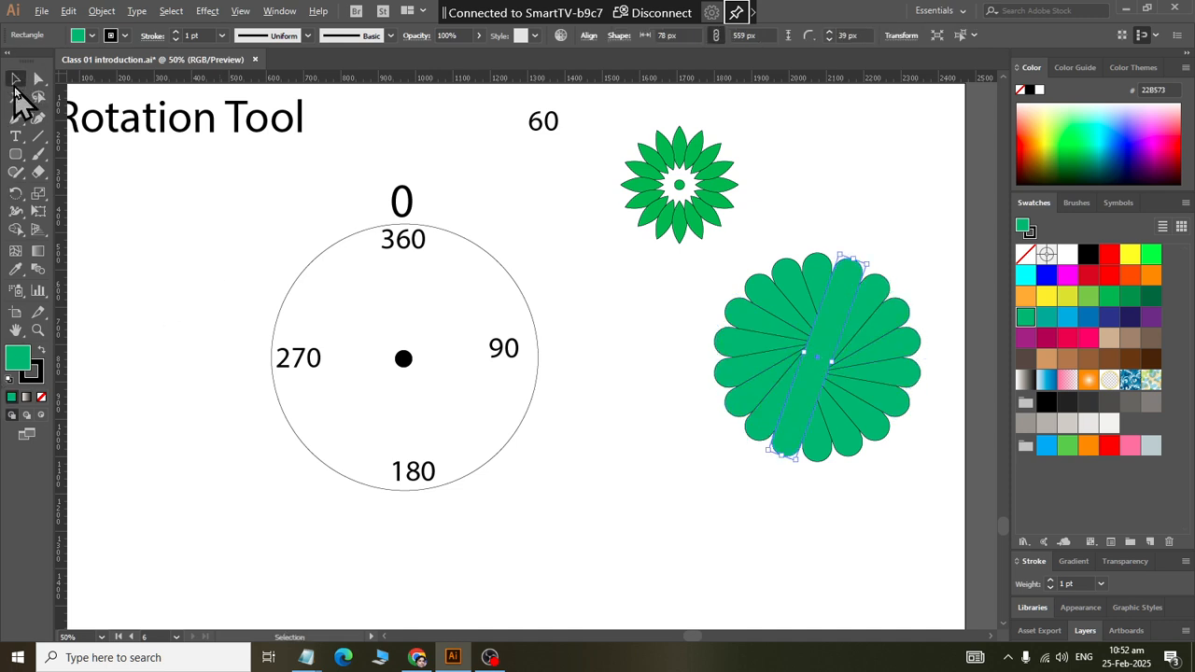
click(669, 496)
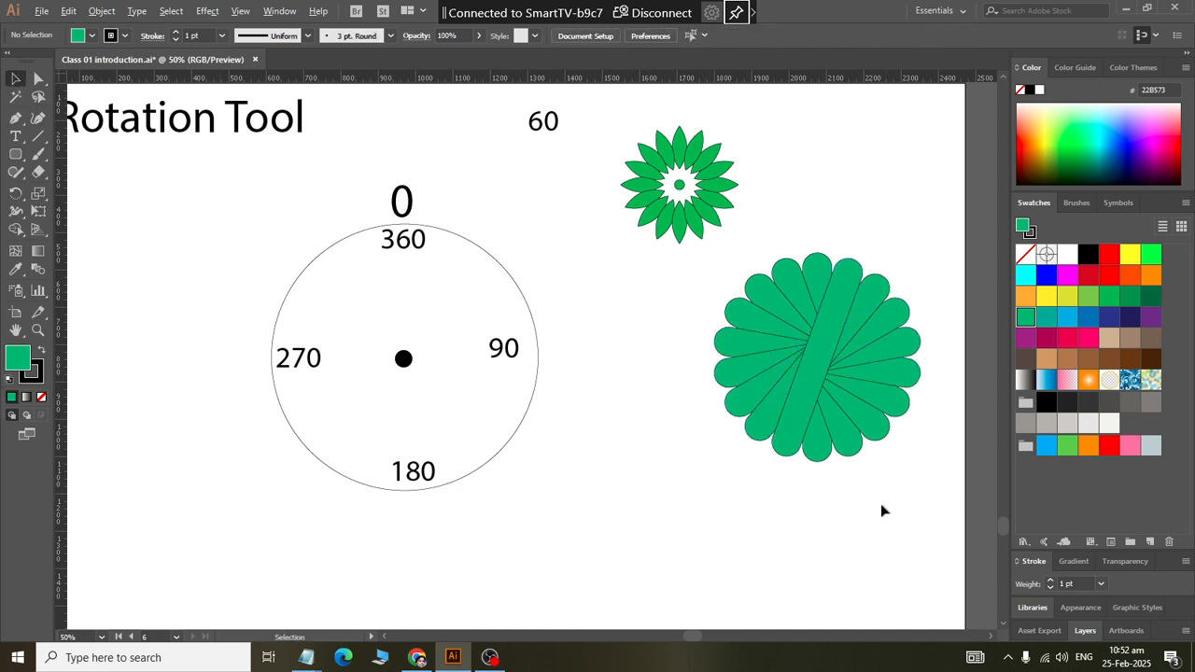
Step: Recolour three bars of the radial shape with teal #00A99D, light blue and dark blue #2E3192
click(883, 331)
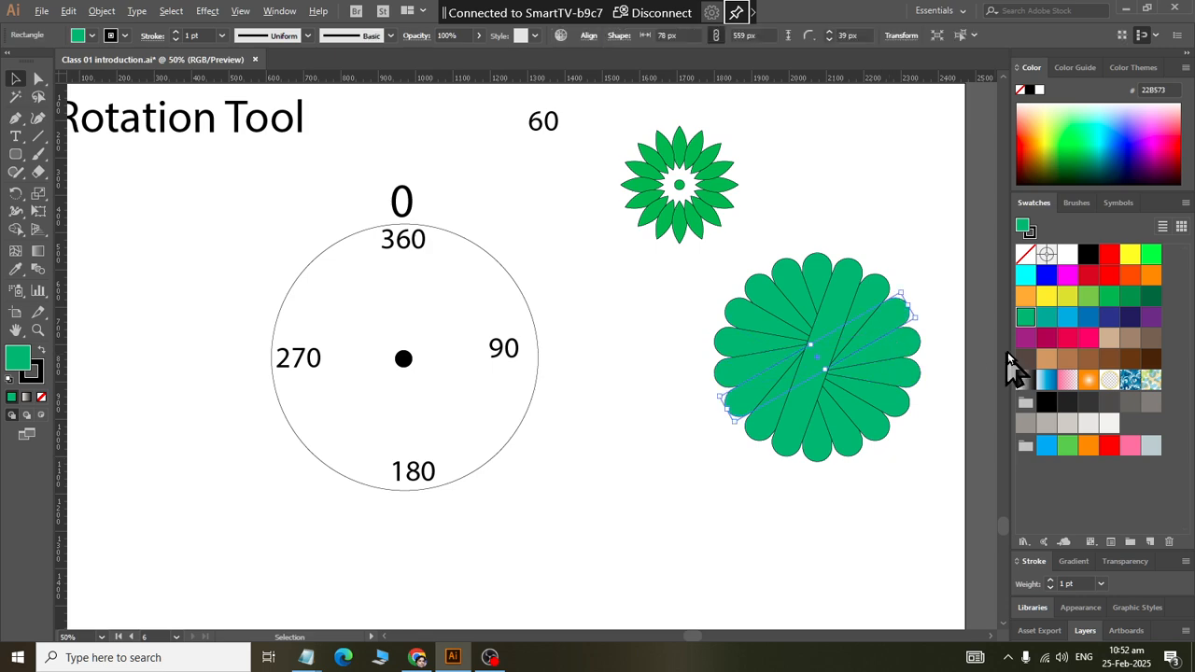
click(1045, 317)
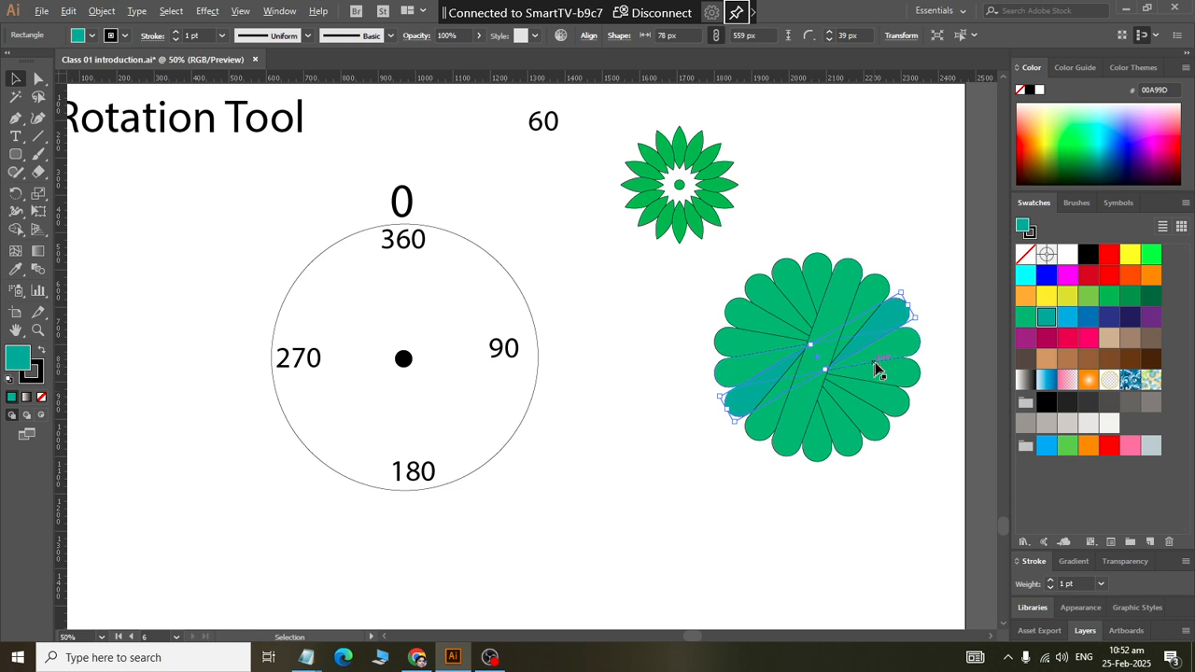
click(891, 372)
drag(922, 371, 904, 373)
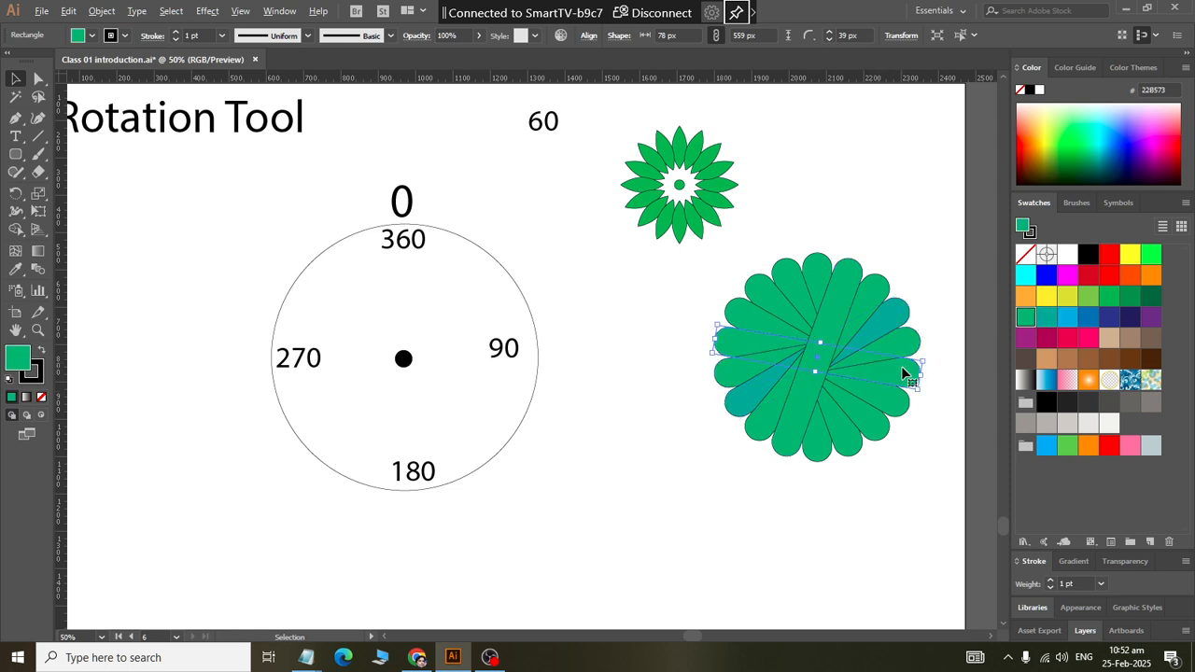
click(1062, 322)
click(880, 419)
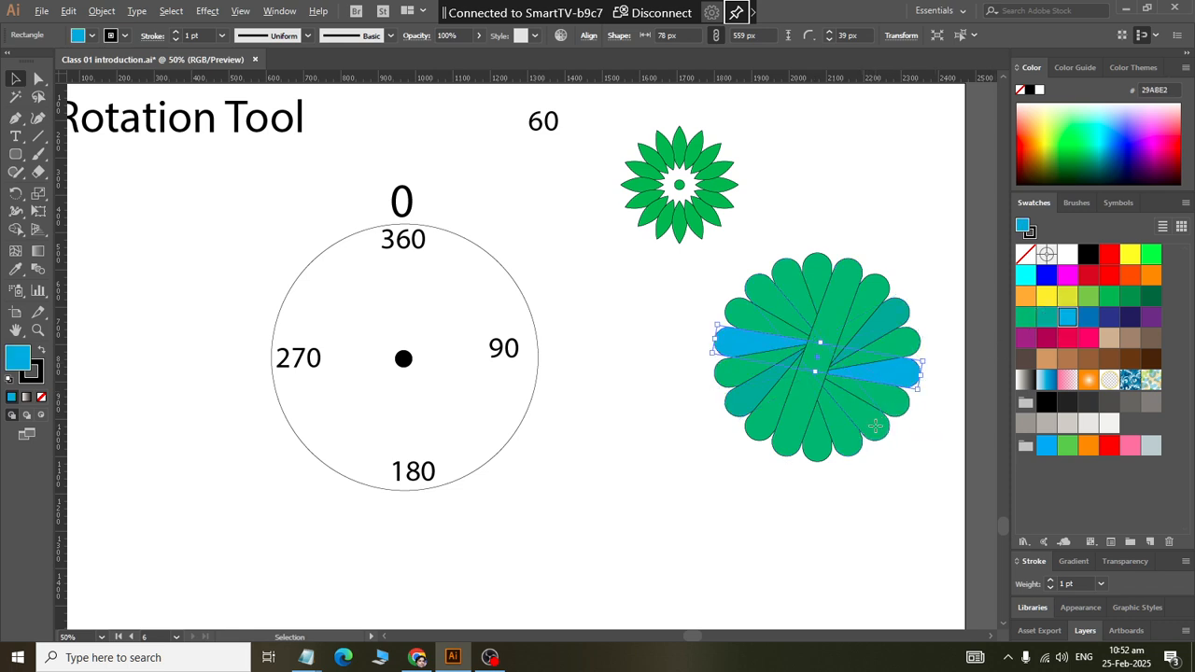
click(1107, 318)
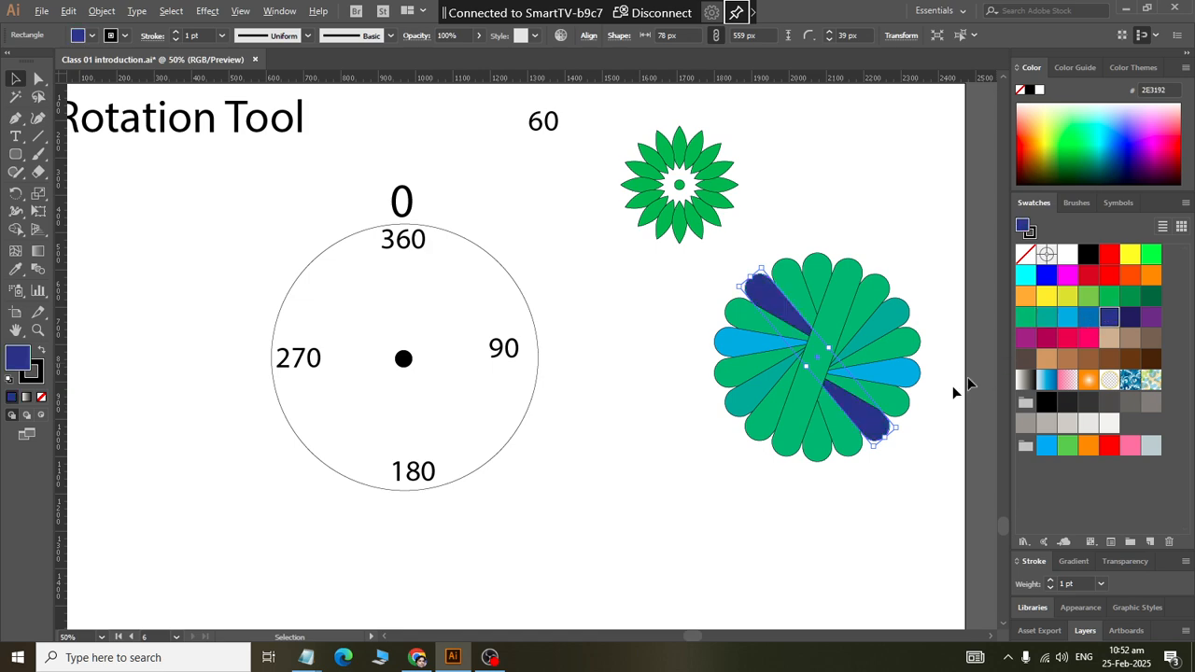
Step: Fill the vertical bar with yellow #FCEE21 and three other green bars with #FBB03B, #F7931E and yellow-green #D9E021
click(826, 454)
click(1047, 296)
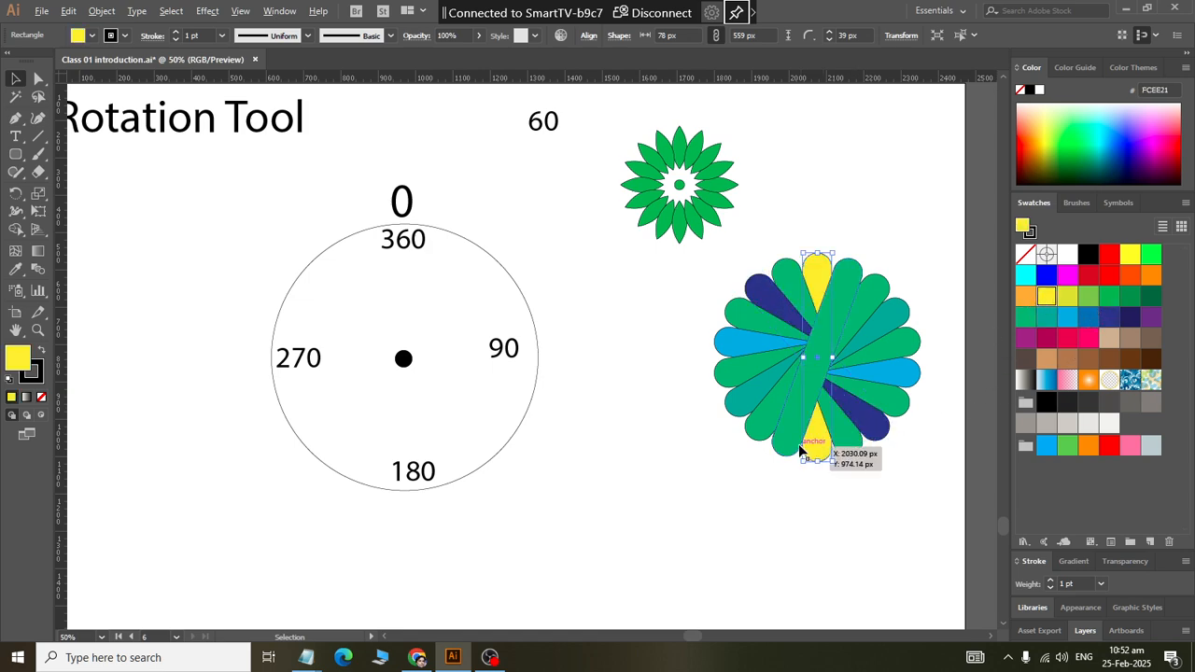
click(770, 428)
click(1025, 296)
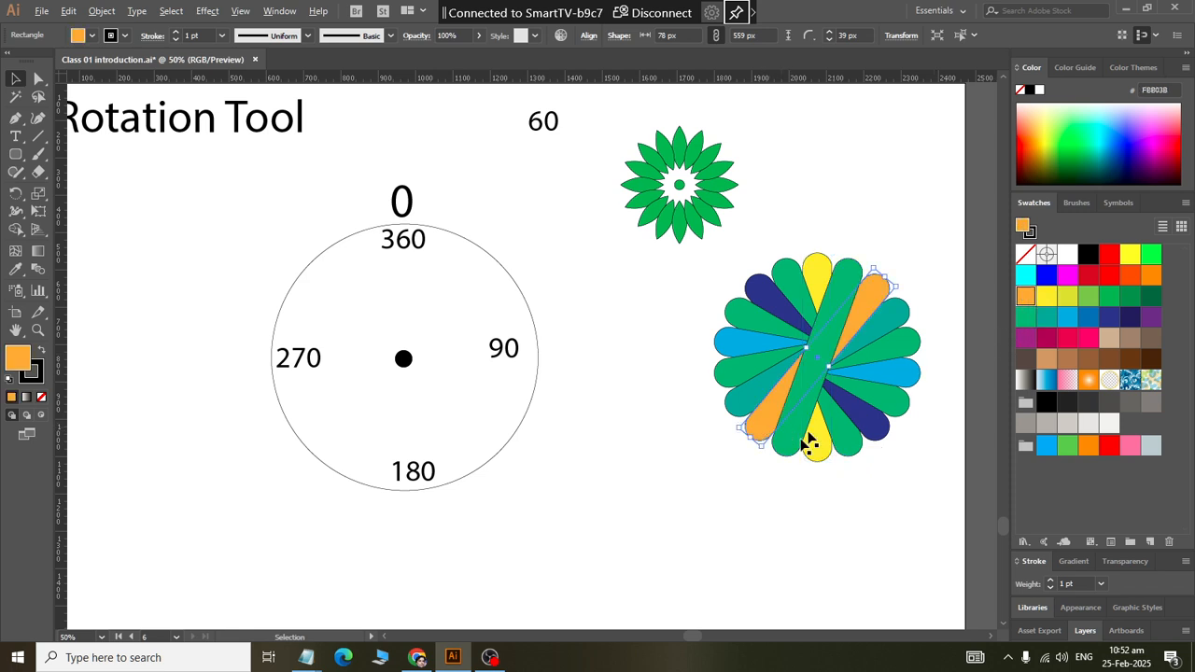
click(731, 383)
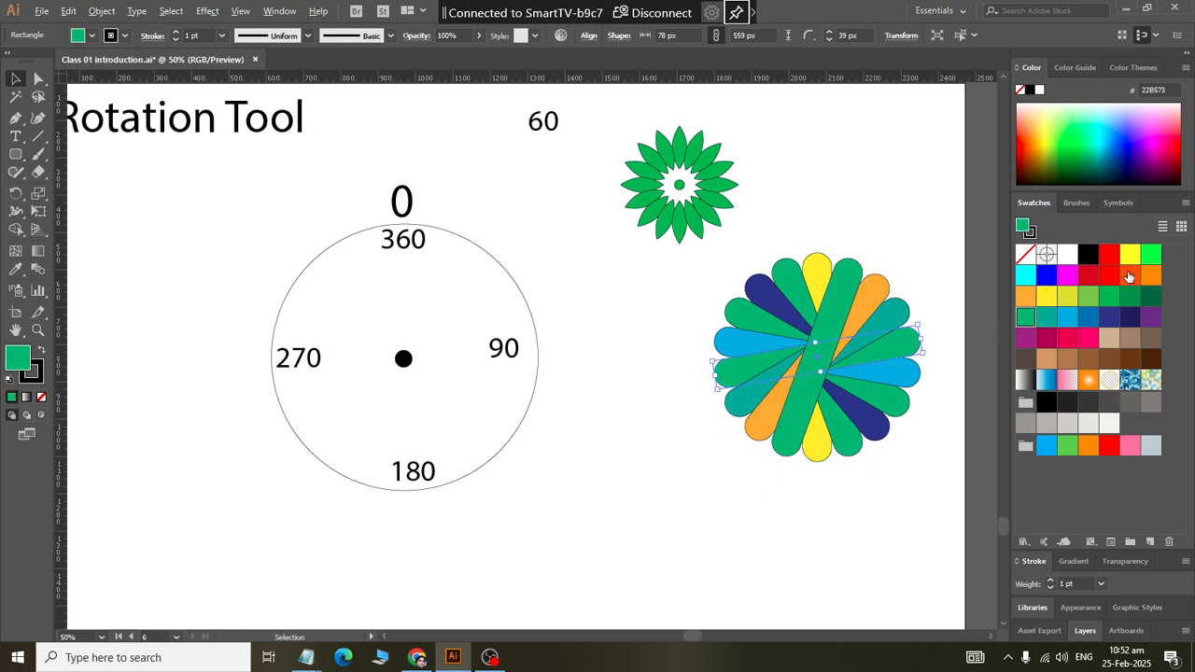
click(1150, 274)
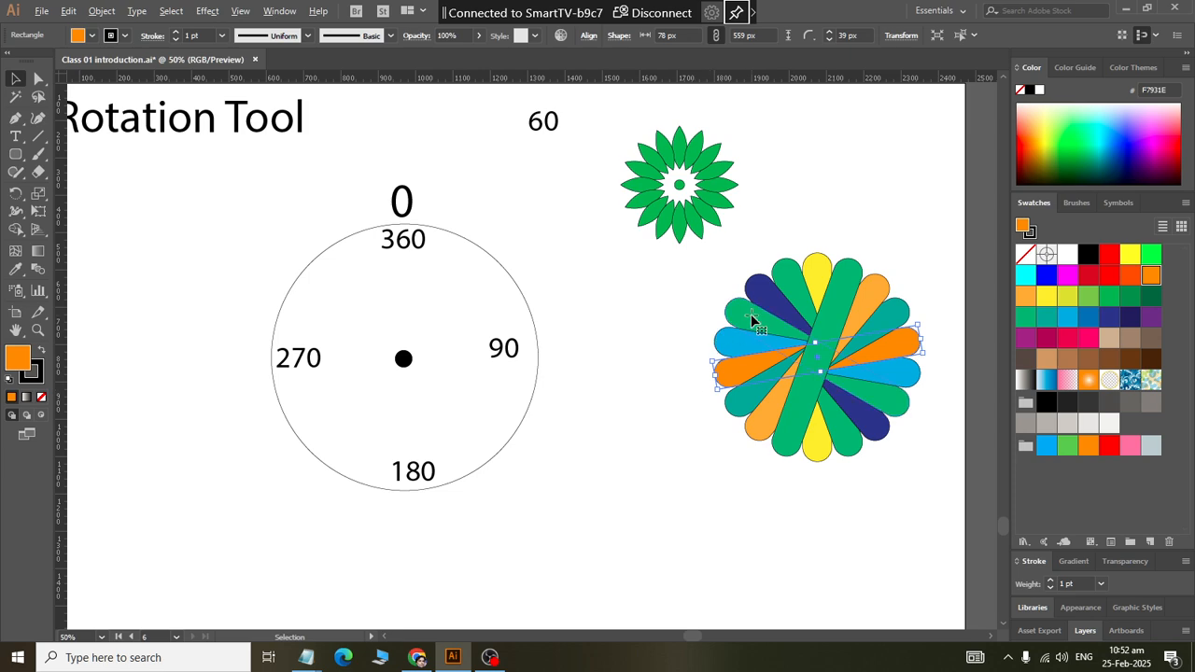
click(754, 320)
click(1070, 297)
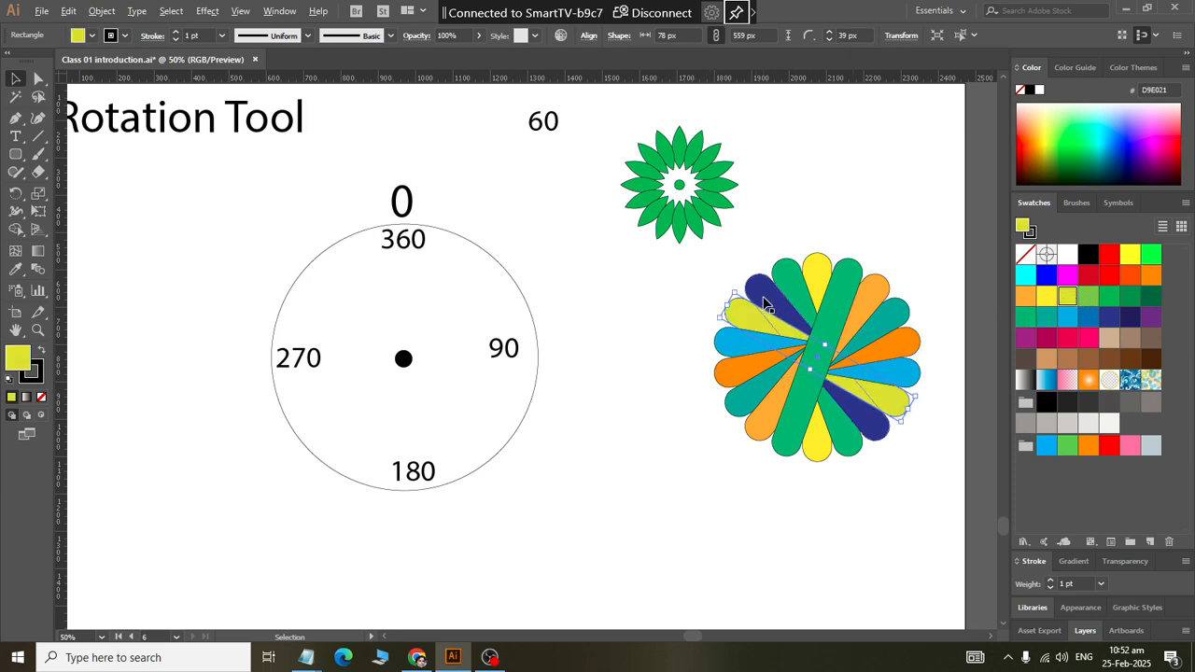
click(457, 452)
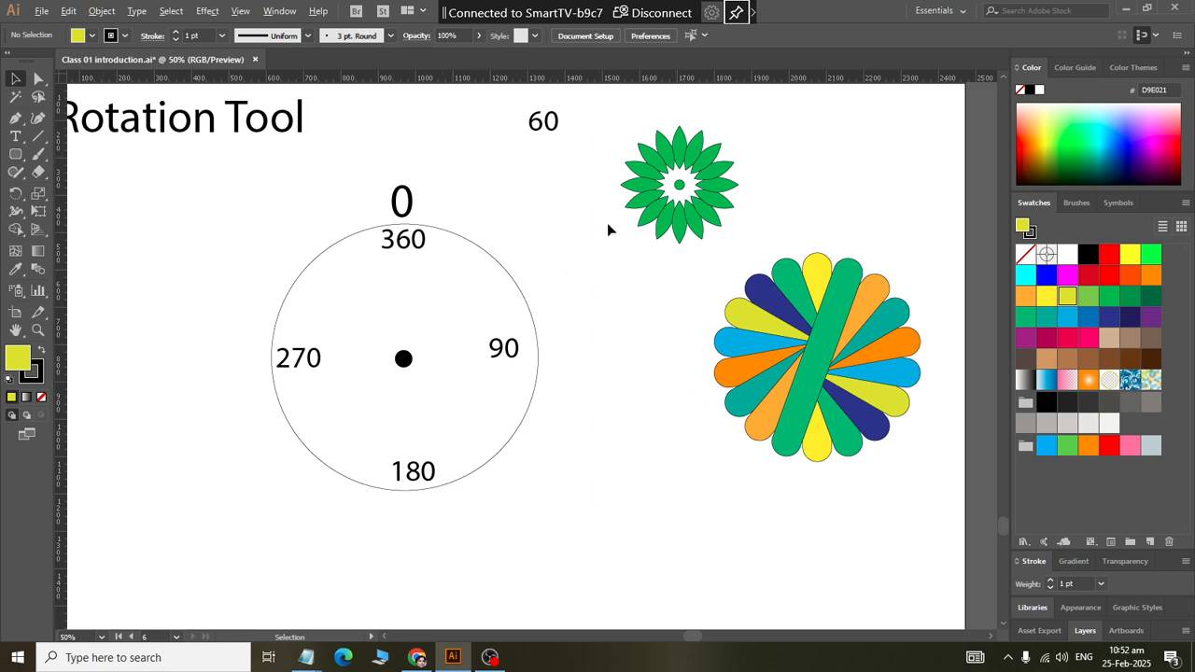
Step: Place a single vertical petal from the small flower in the empty area between the labelled circle and the coloured radial shape
drag(672, 148, 625, 378)
scroll(642, 441, up, 3)
scroll(637, 431, down, 2)
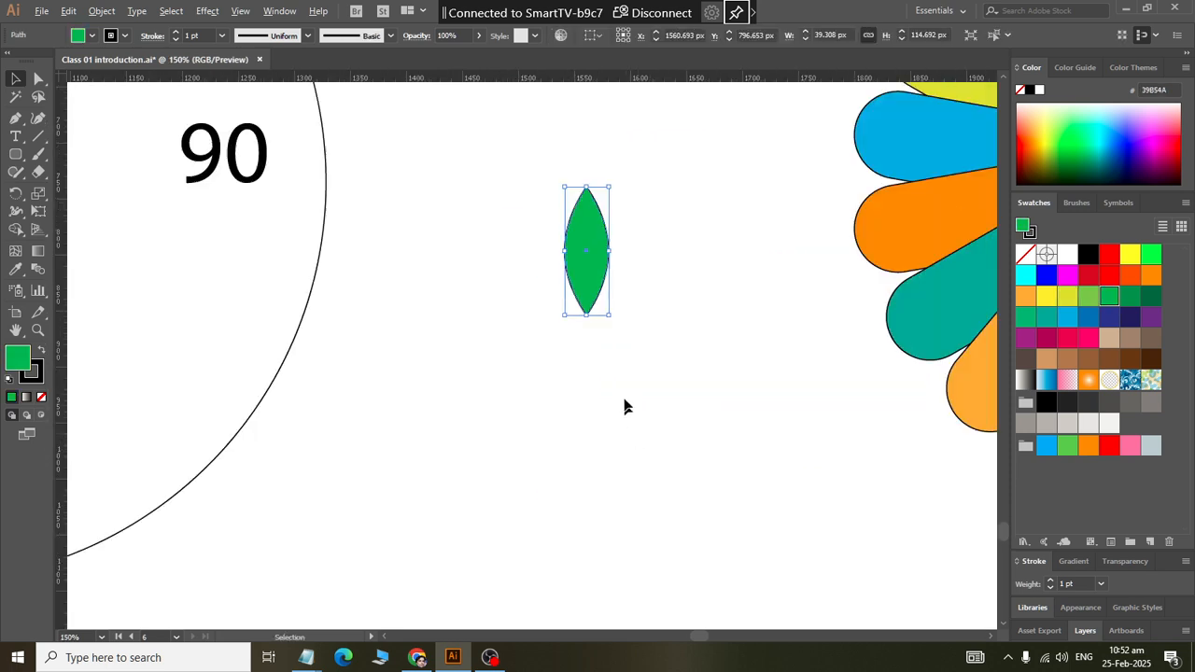
drag(590, 254, 465, 397)
scroll(475, 395, down, 2)
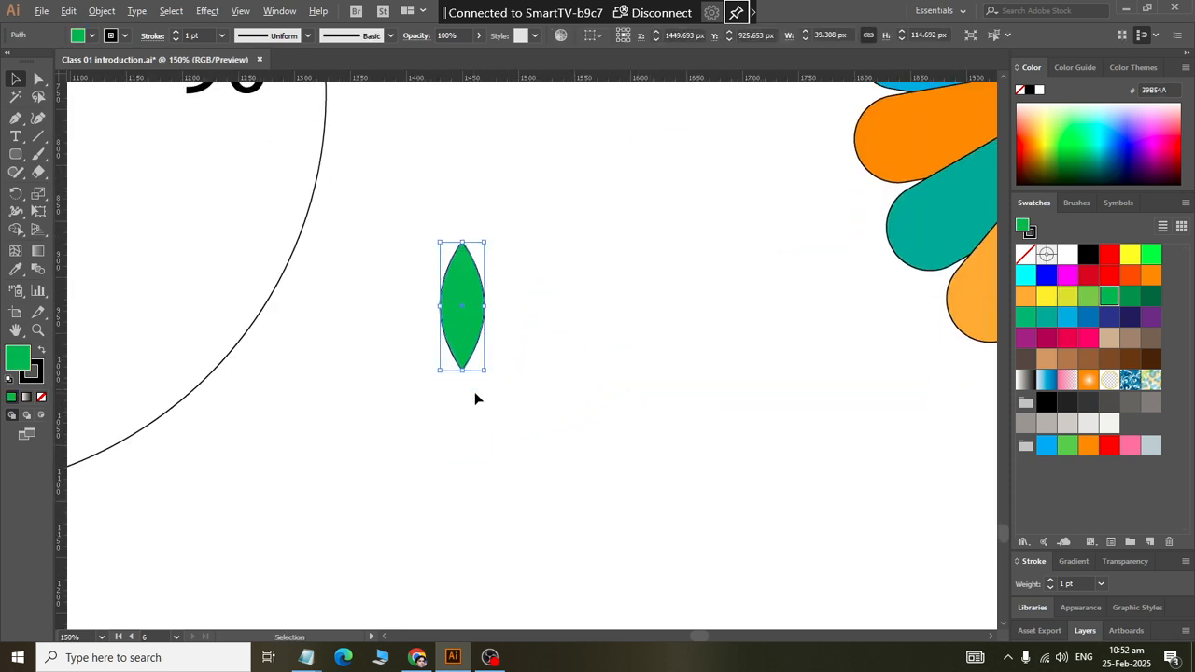
Step: Create a rotated copy of the vertical petal around its lower tip anchor at an angle of 360/12
click(16, 193)
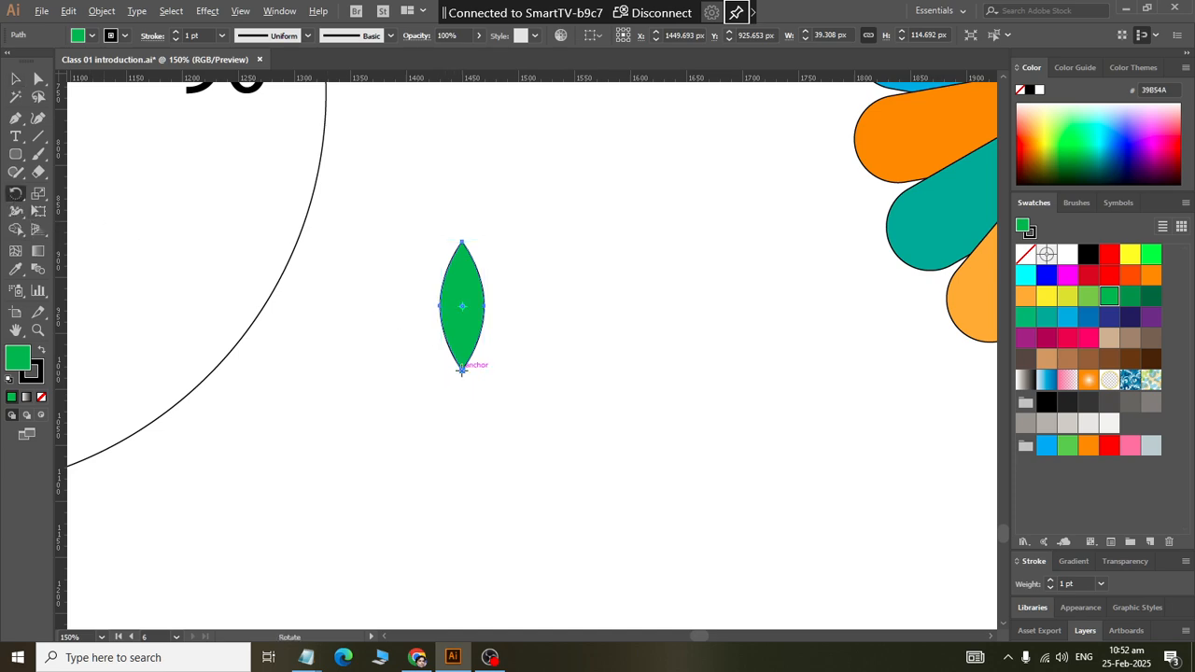
scroll(462, 369, down, 1)
alt+click(462, 368)
text(360)
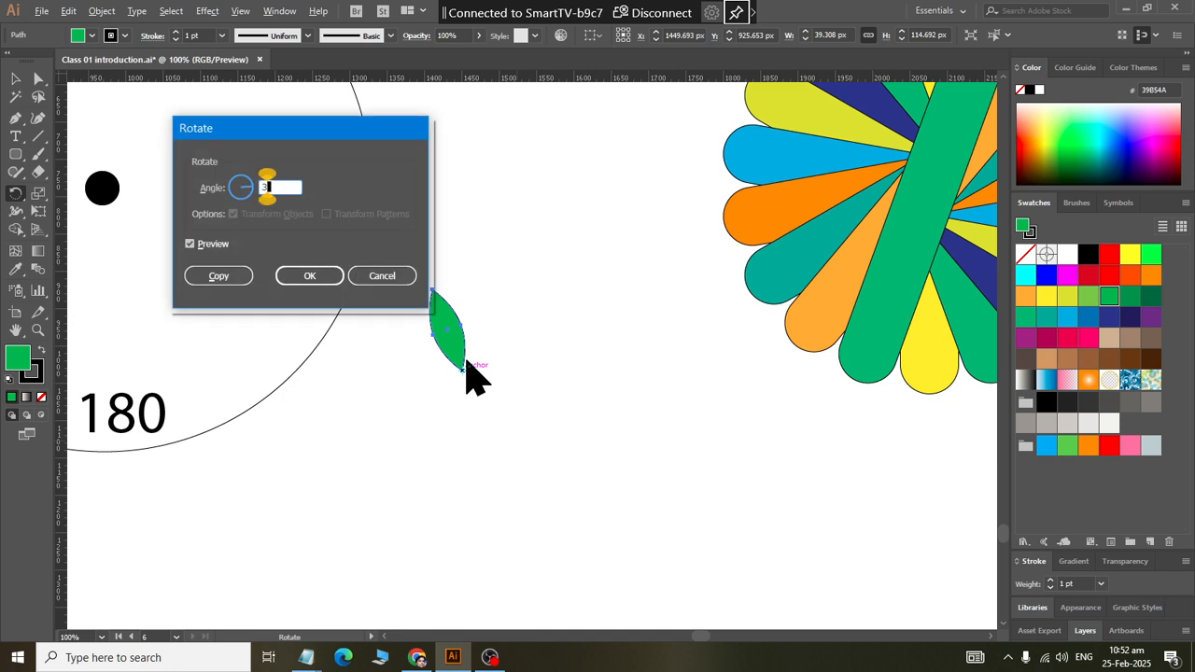
text(/12)
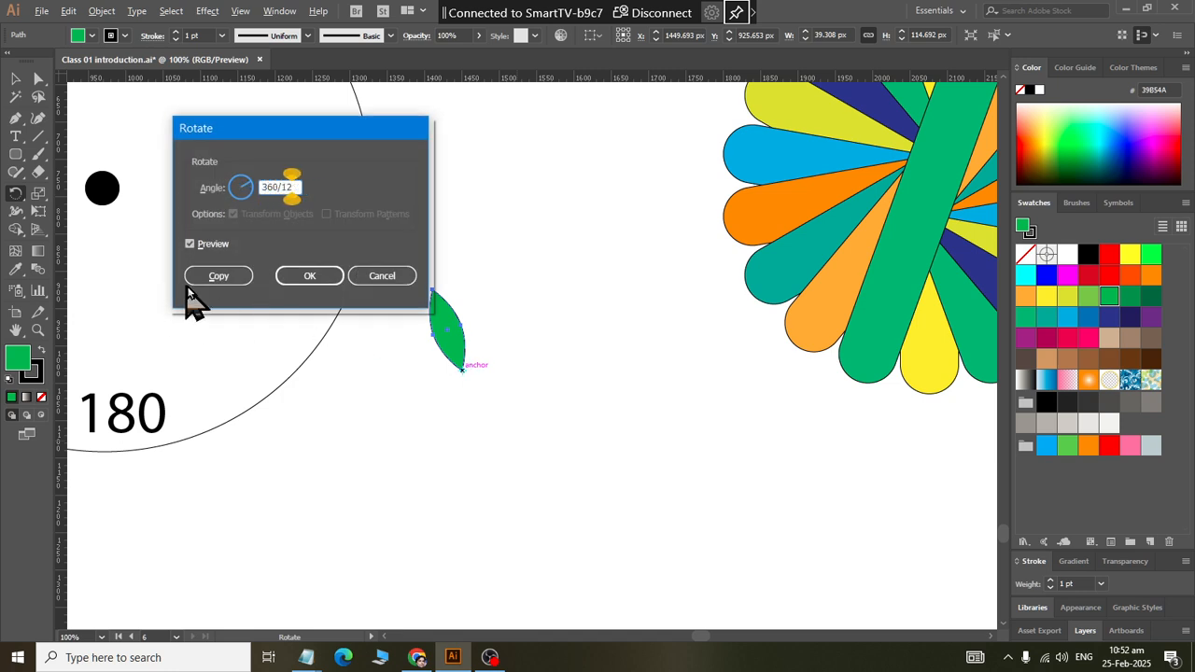
click(233, 284)
Step: Repeat the rotated petal copy until twelve petals complete the full flower, and deselect it
key(ctrl+d)
key(ctrl+d)
key(ctrl+d)
key(ctrl+d)
key(ctrl+d)
key(ctrl+d)
key(ctrl+d)
key(ctrl+d)
key(ctrl+d)
key(ctrl+d)
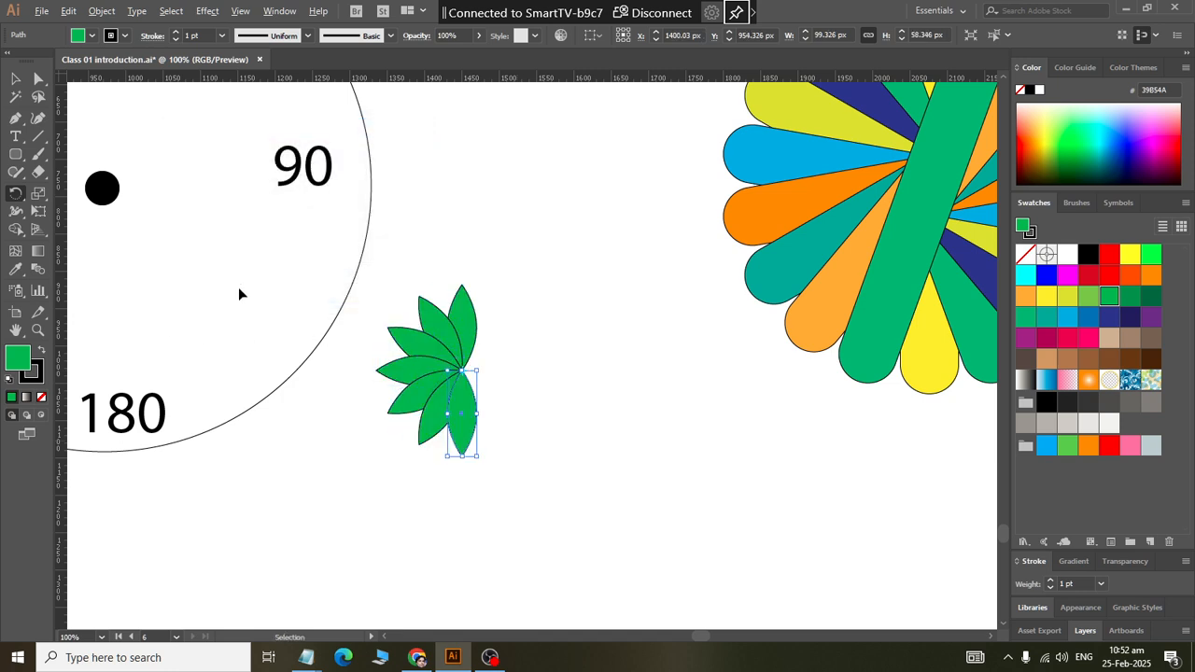
key(ctrl+d)
key(ctrl+d)
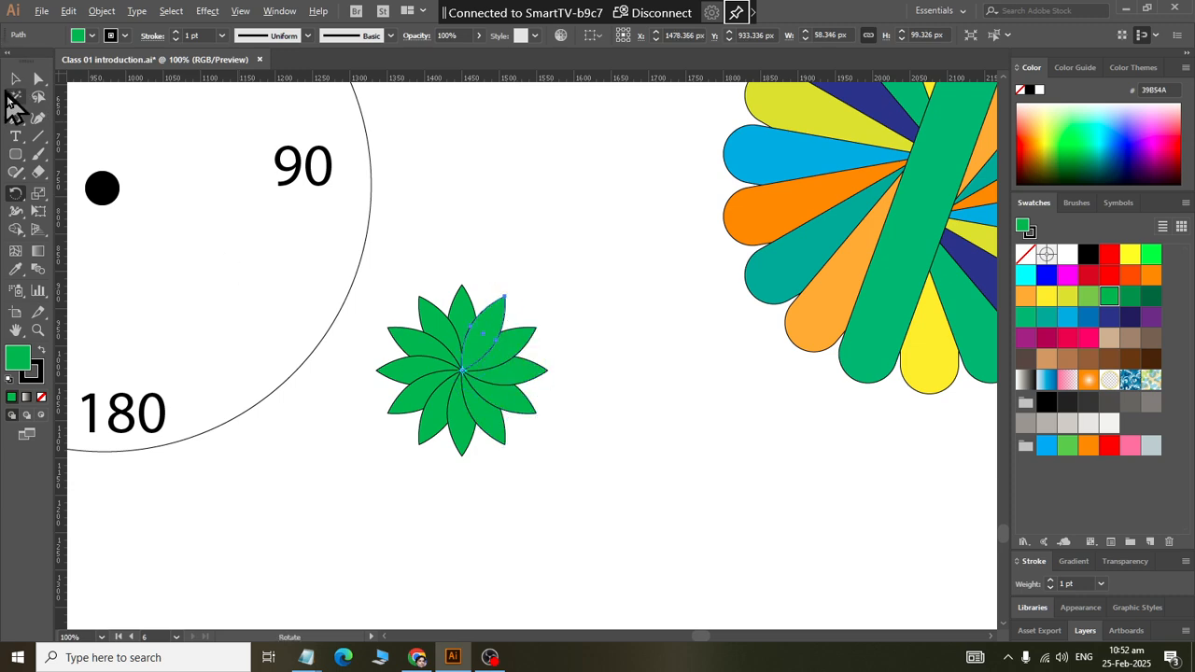
click(18, 82)
click(483, 229)
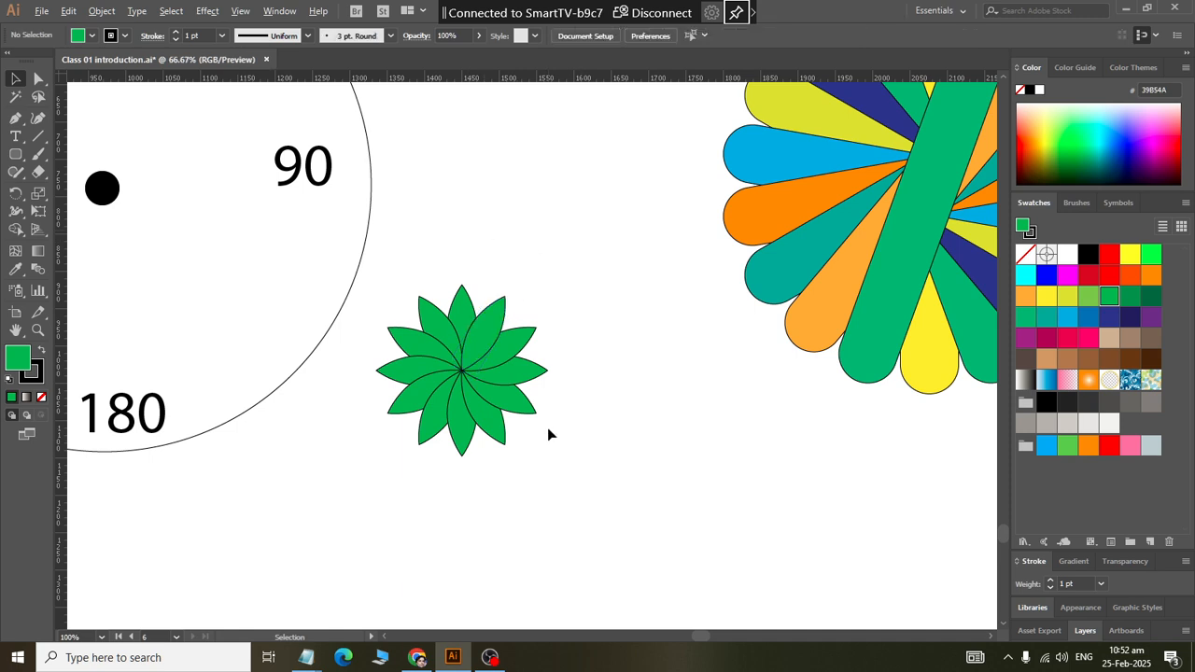
scroll(547, 427, down, 2)
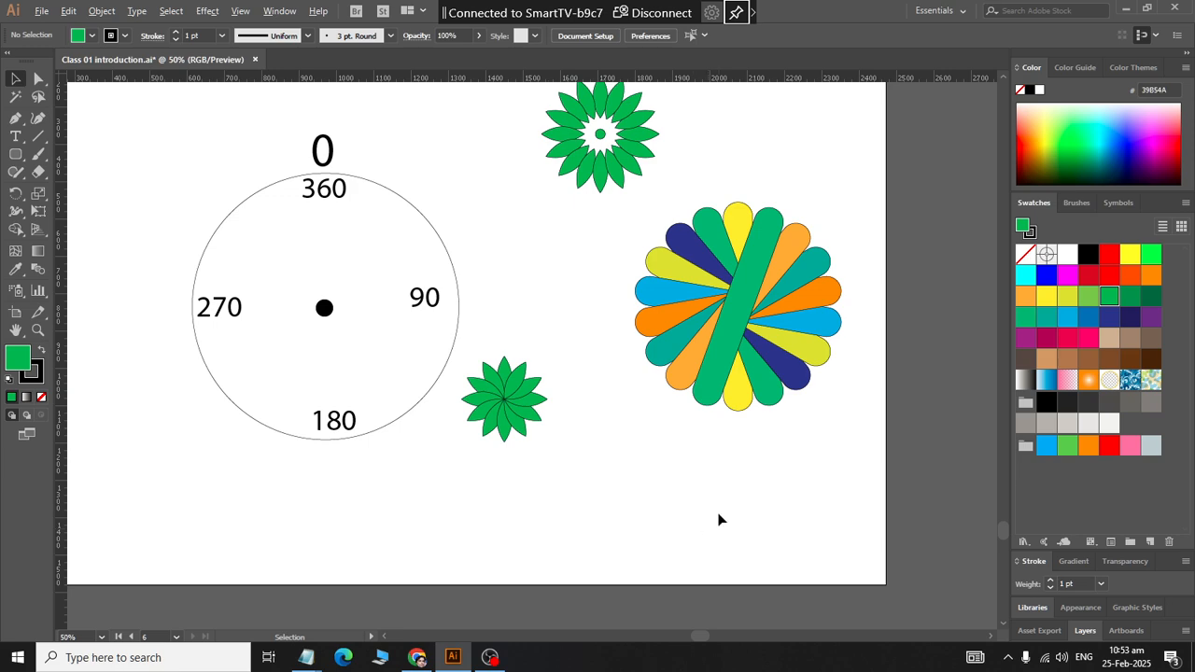
scroll(718, 514, up, 2)
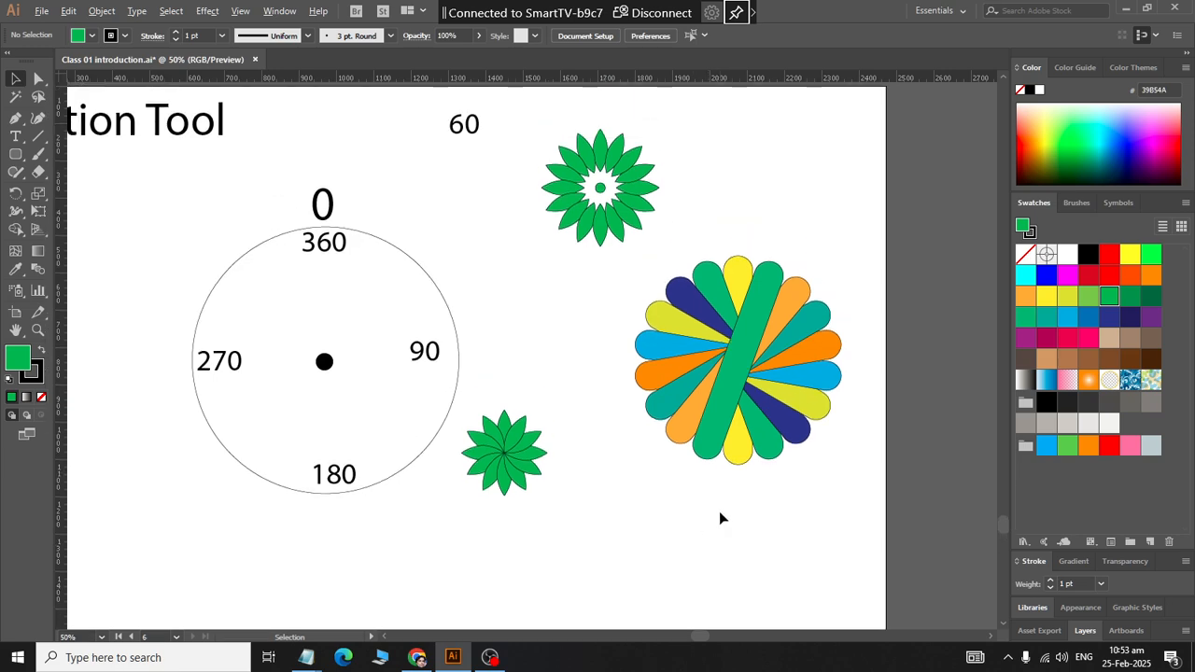
click(384, 637)
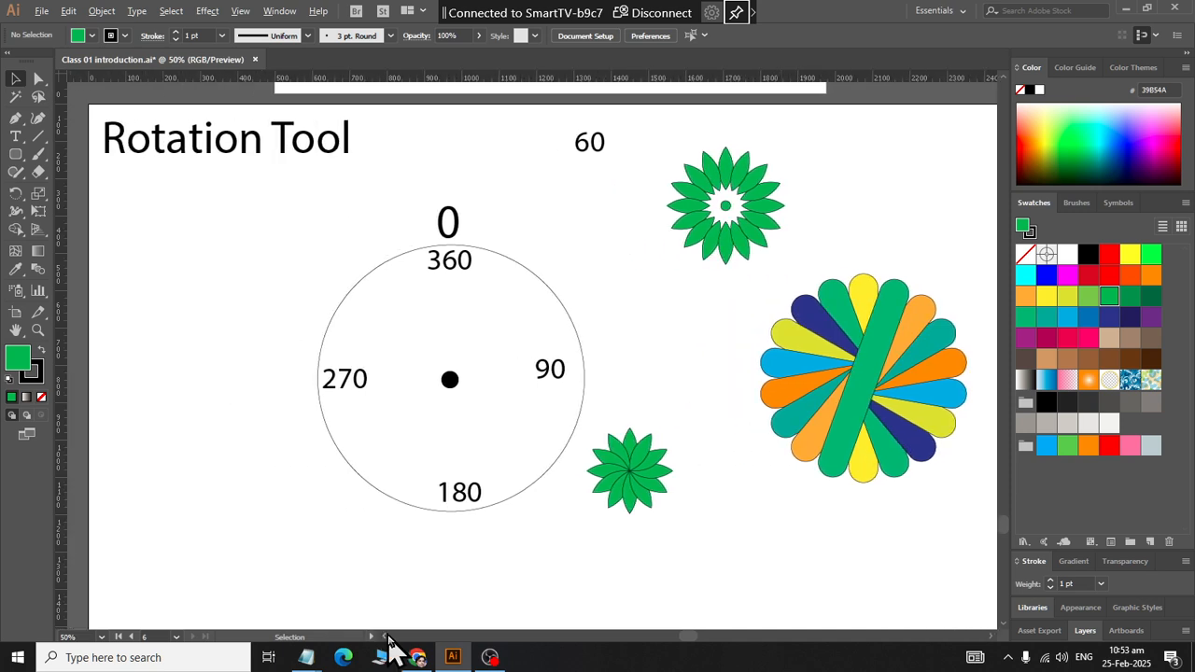